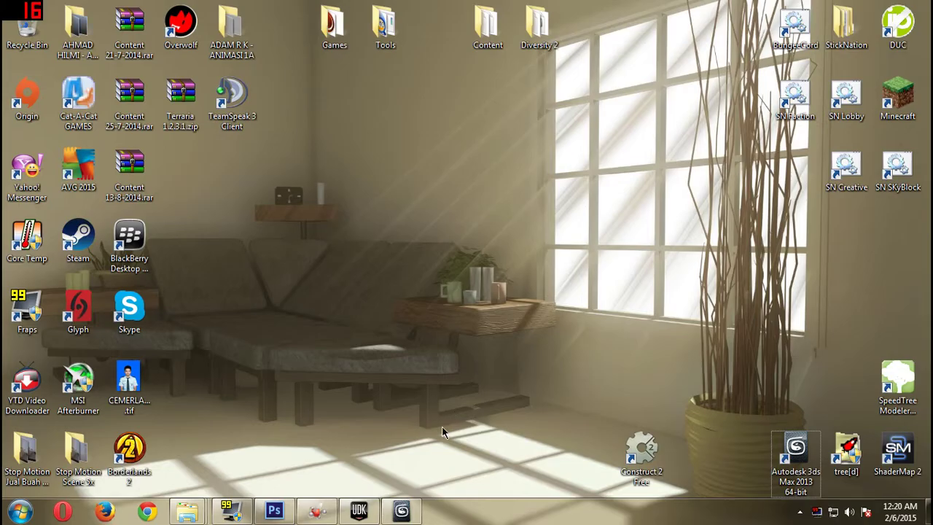
Switch to 3ds Max and examine the coconut tree's leaves, coconut bunches and trunk from several sides
click(401, 511)
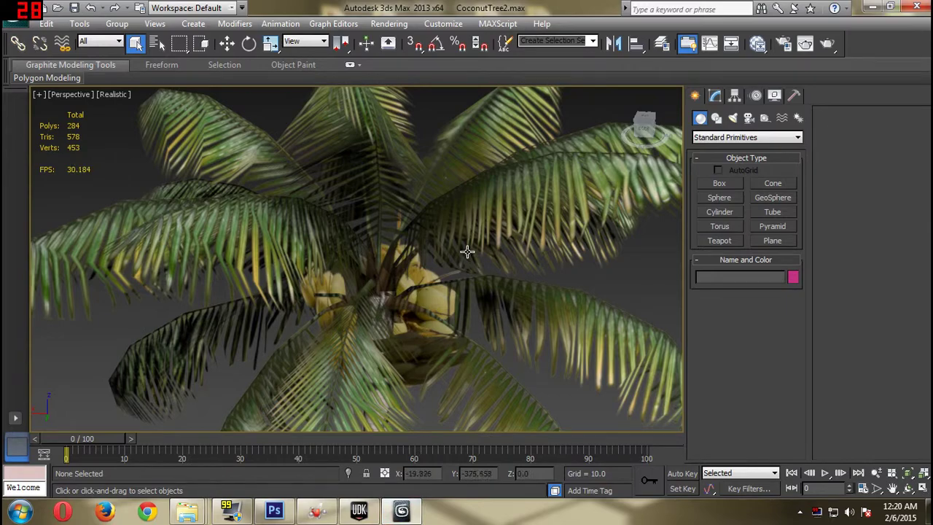
mouse_move(467, 252)
alt+middle_down()
mouse_move(461, 237)
mouse_move(465, 246)
alt+middle_up()
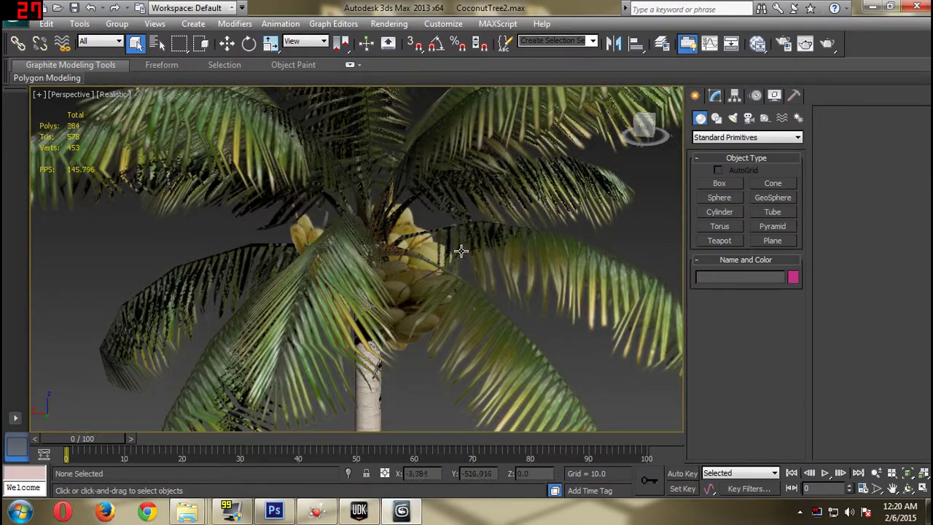
scroll(461, 251, down, 6)
click(394, 303)
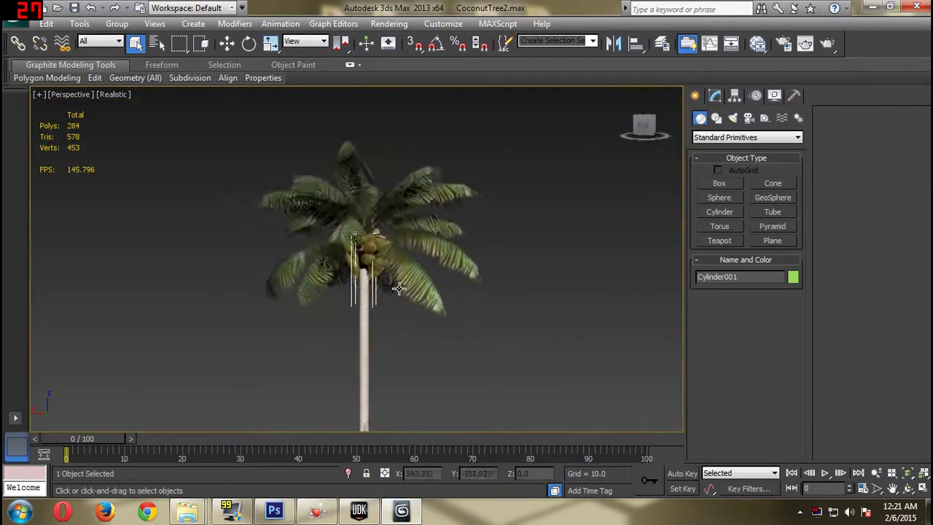
alt+middle_drag(398, 289, 405, 211)
mouse_move(387, 271)
alt+middle_down()
mouse_move(517, 261)
mouse_move(352, 299)
mouse_move(385, 264)
alt+middle_up()
scroll(351, 299, up, 5)
scroll(352, 299, down, 5)
scroll(385, 264, up, 2)
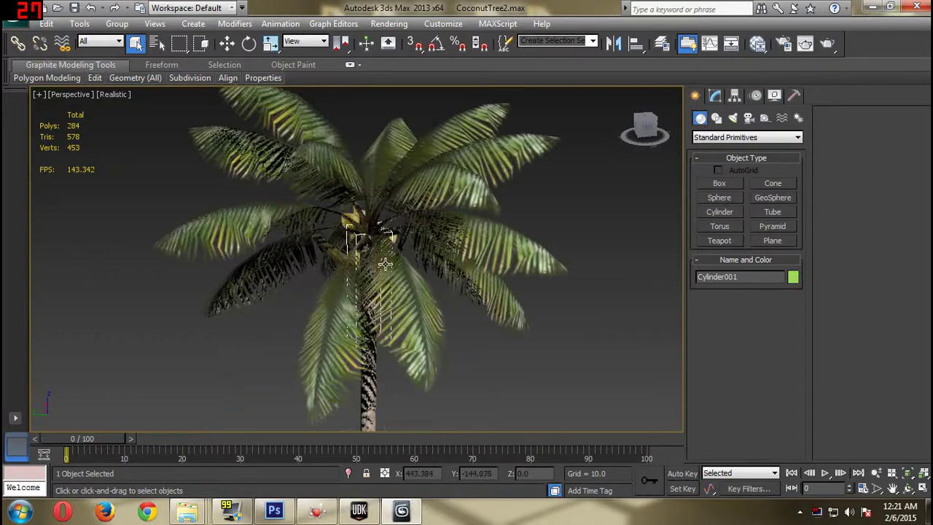
scroll(385, 264, down, 4)
scroll(355, 243, up, 5)
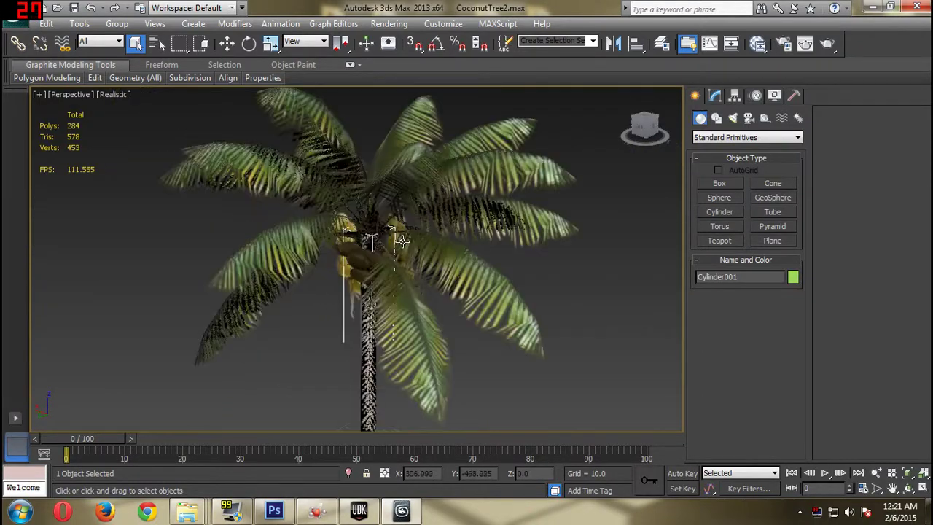
alt+middle_drag(442, 234, 425, 233)
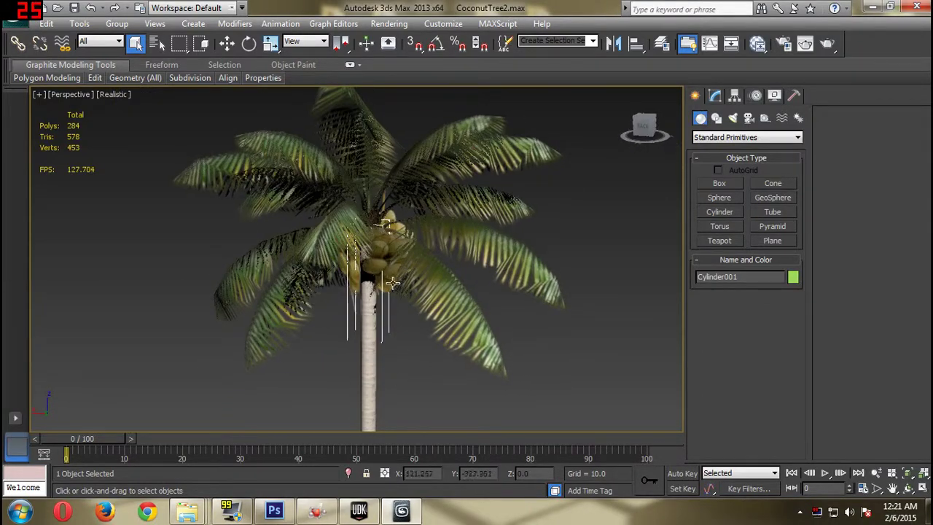
Switch to UDK, move the Content Browser window aside and return to the coconut tree in 3ds Max
click(365, 513)
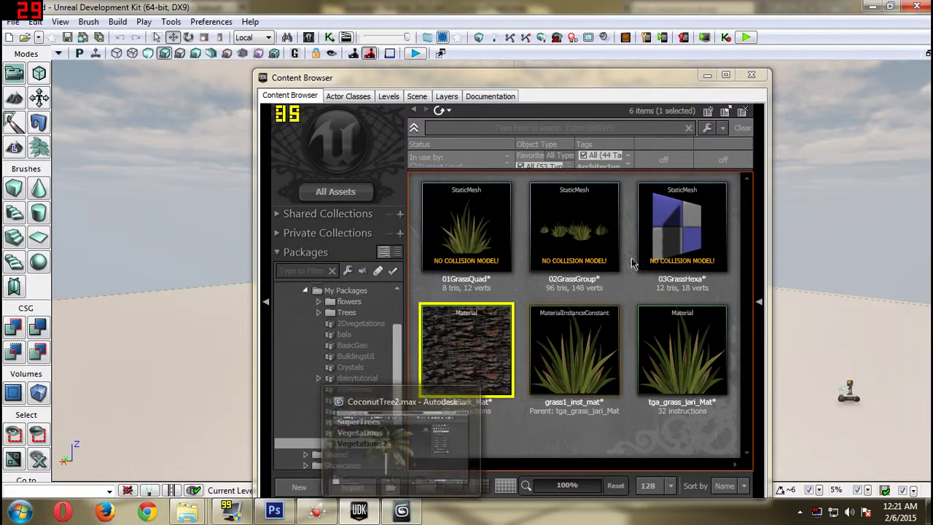
drag(579, 81, 657, 41)
click(401, 510)
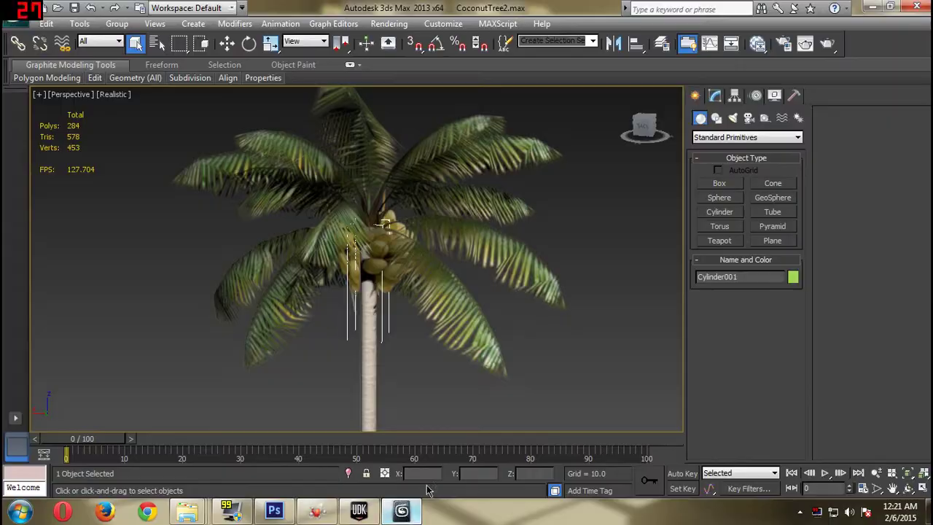
click(359, 510)
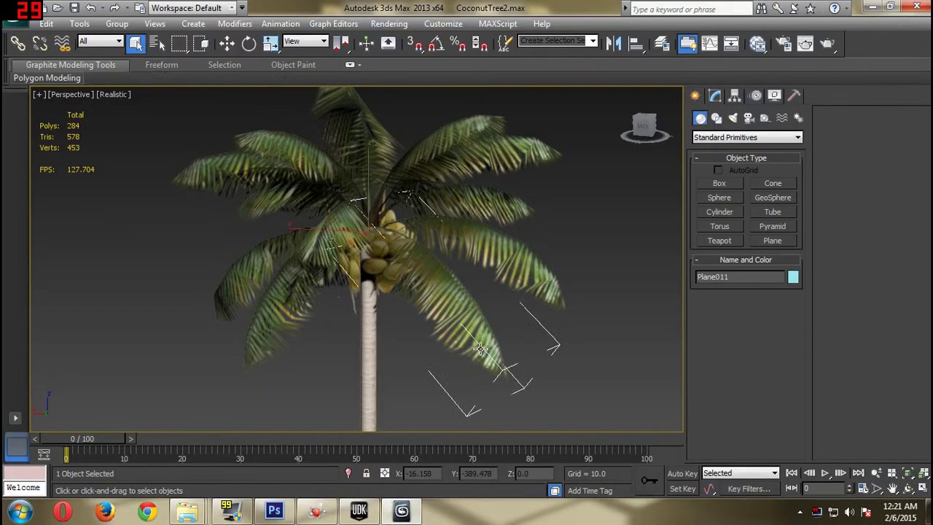
Select the trunk and a single leaf plane in turn to examine the separate parts of the tree
click(571, 301)
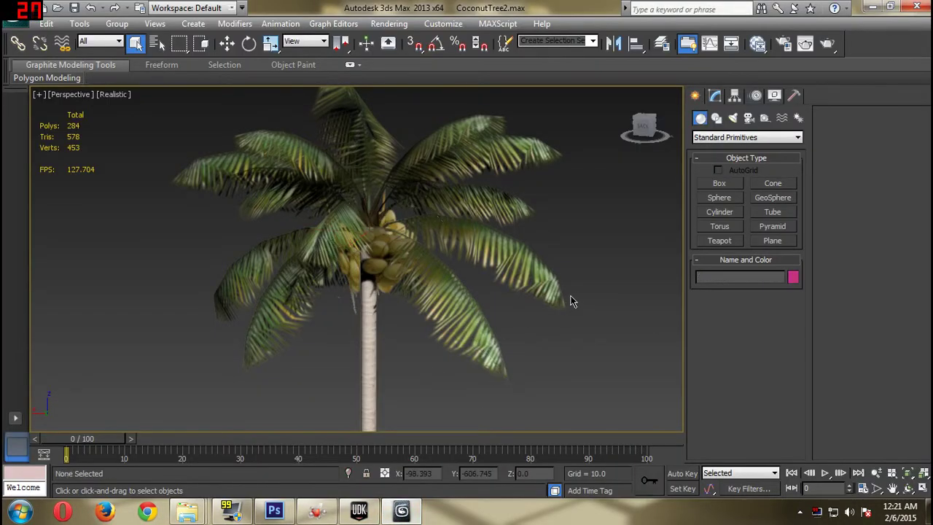
click(376, 325)
alt+middle_drag(495, 258, 451, 263)
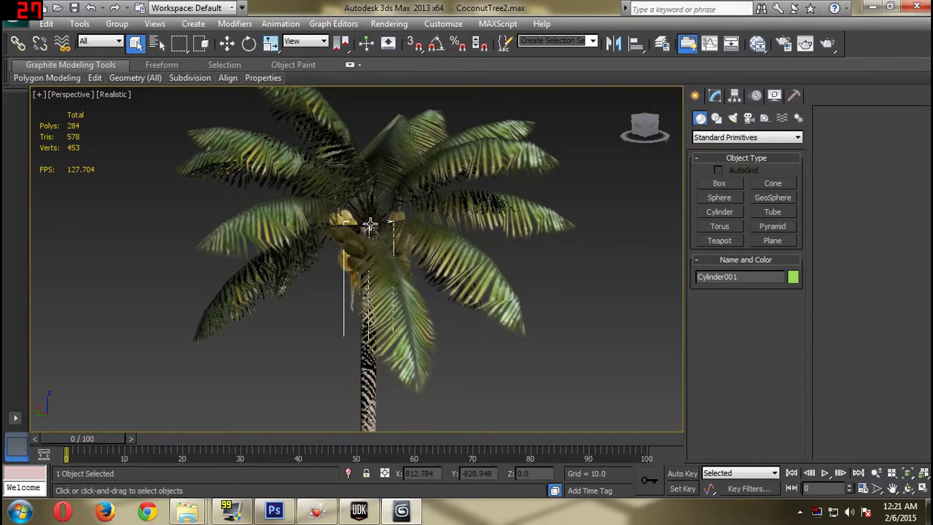
alt+middle_drag(290, 178, 464, 181)
click(448, 171)
alt+middle_drag(503, 208, 496, 101)
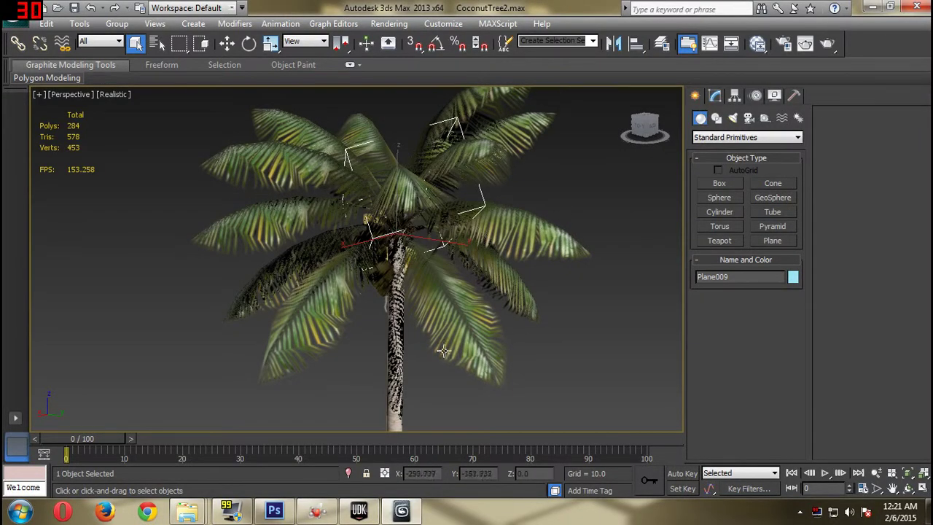
scroll(408, 354, down, 5)
scroll(375, 365, up, 5)
Switch to UDK, minimize its Content Browser and main window, and return to 3ds Max
click(359, 510)
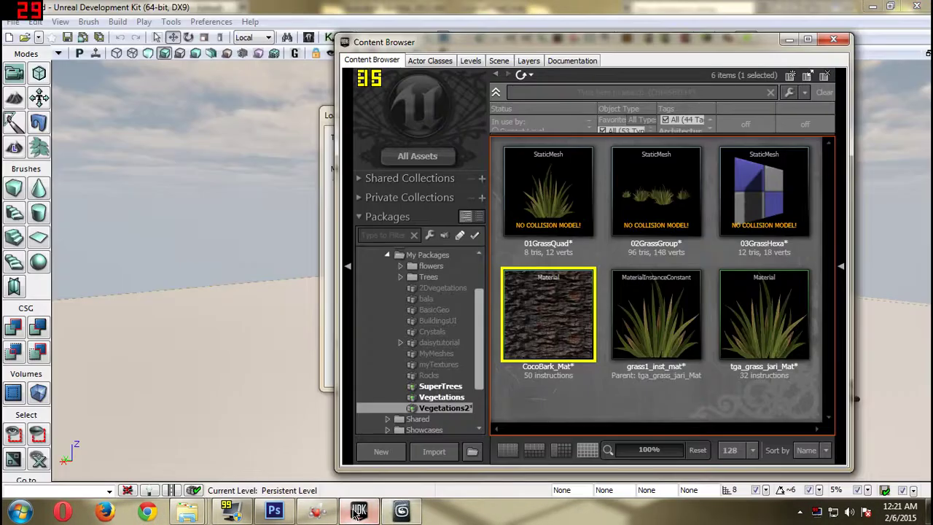
click(790, 40)
click(600, 116)
click(873, 6)
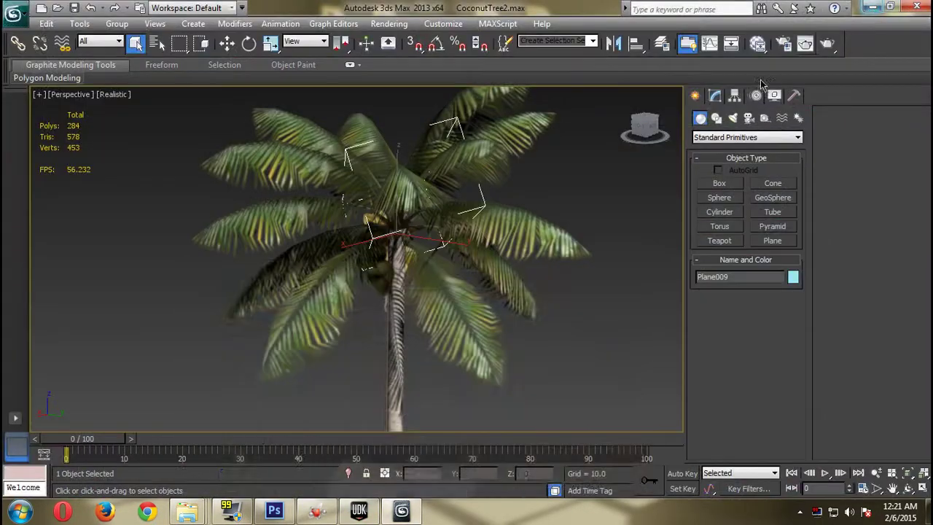
Convert the selected front leaf plane to an editable poly and attach a neighbouring leaf to it
alt+middle_drag(529, 283, 562, 284)
click(457, 305)
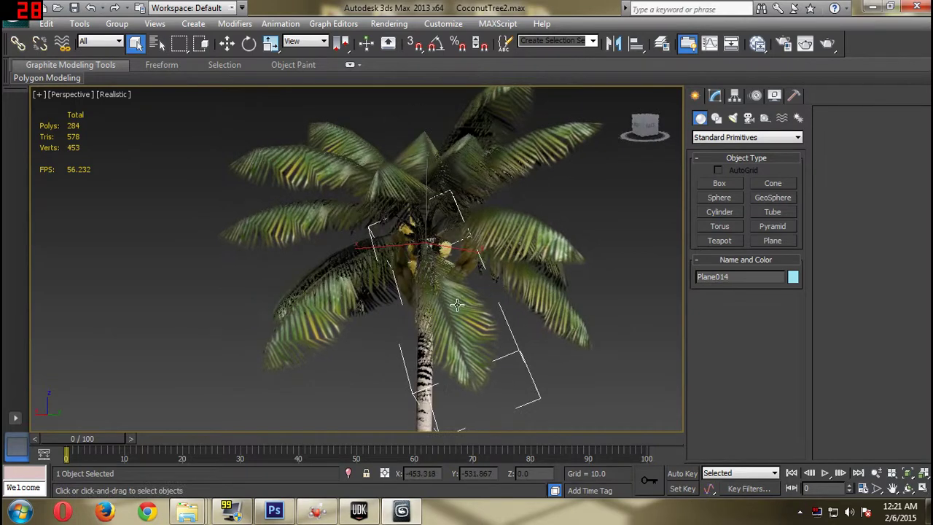
alt+middle_drag(509, 305, 306, 189)
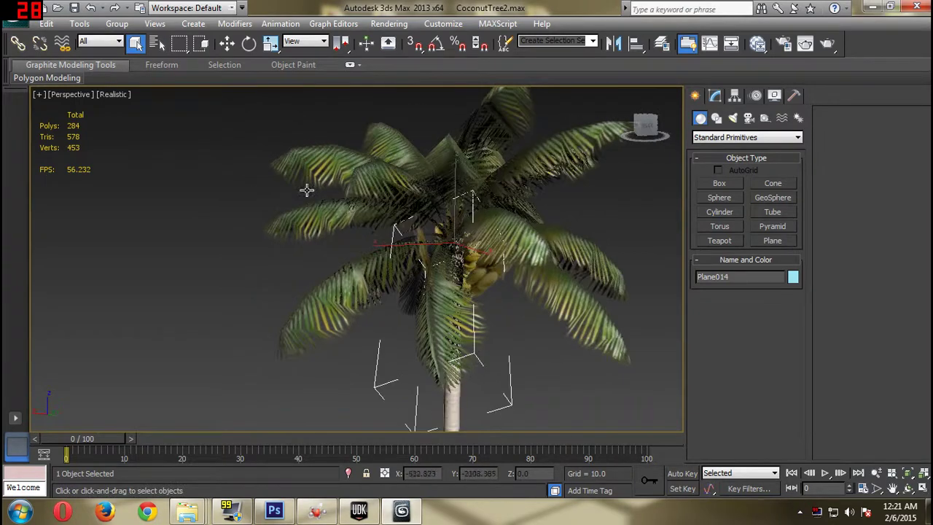
click(61, 77)
click(53, 164)
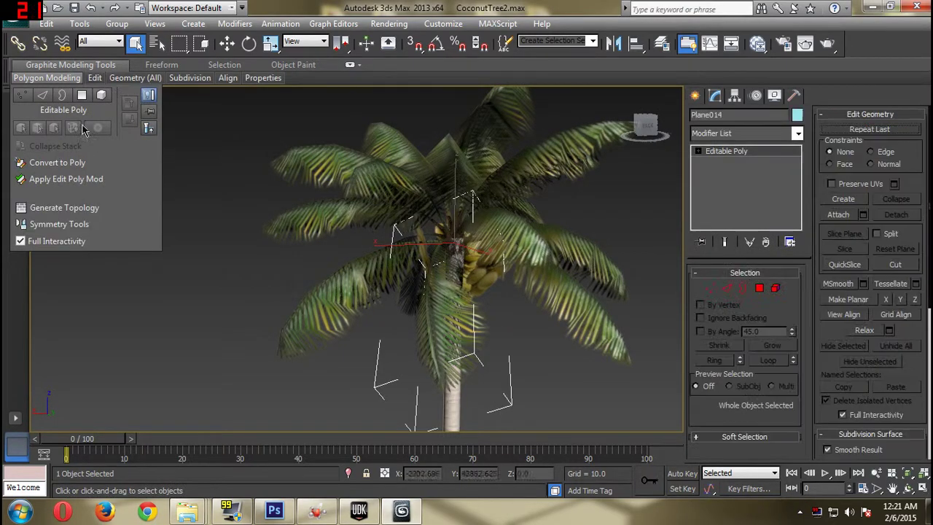
click(135, 78)
click(127, 155)
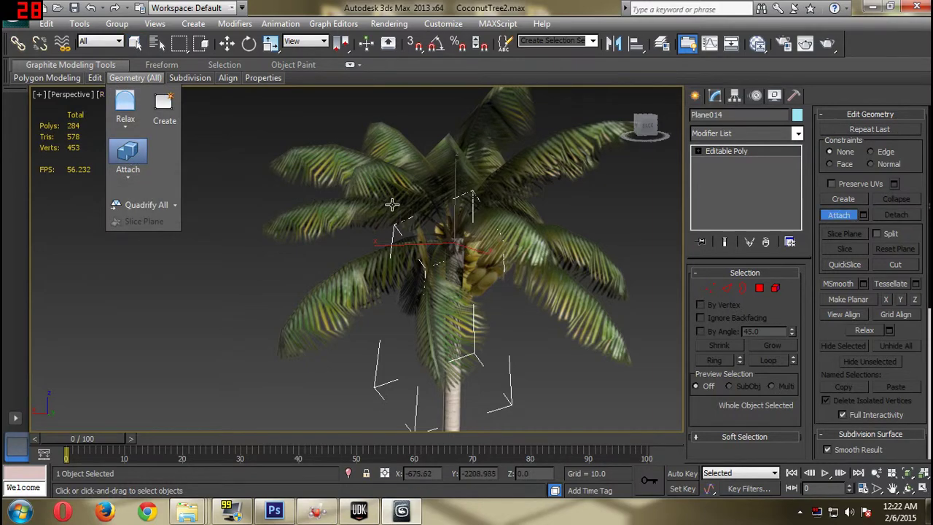
click(513, 232)
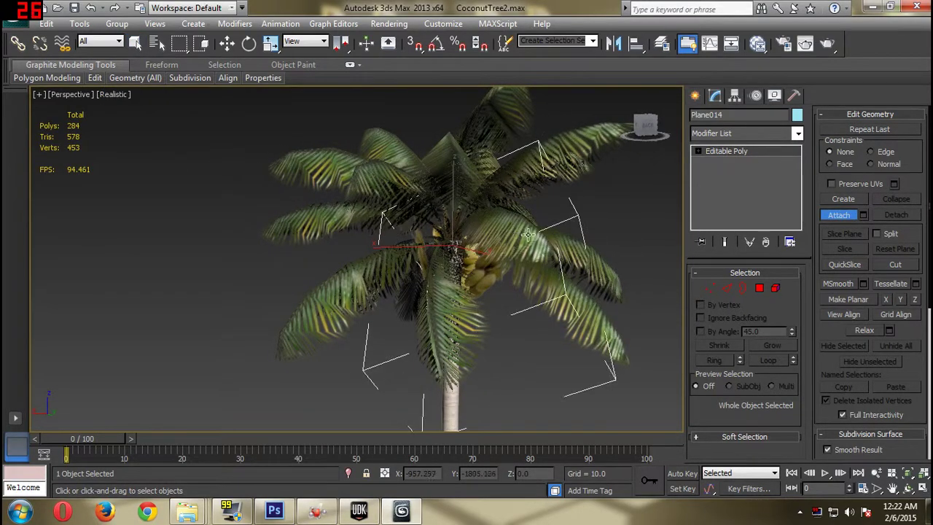
Display Edged Faces in the perspective viewport and attach the remaining leaves to the leaf mesh
click(114, 94)
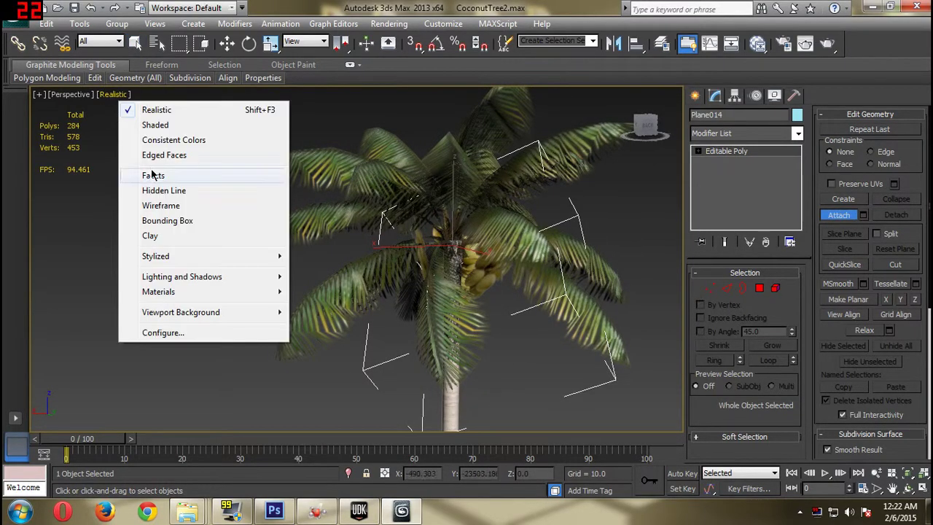
click(150, 153)
alt+middle_drag(150, 153, 430, 246)
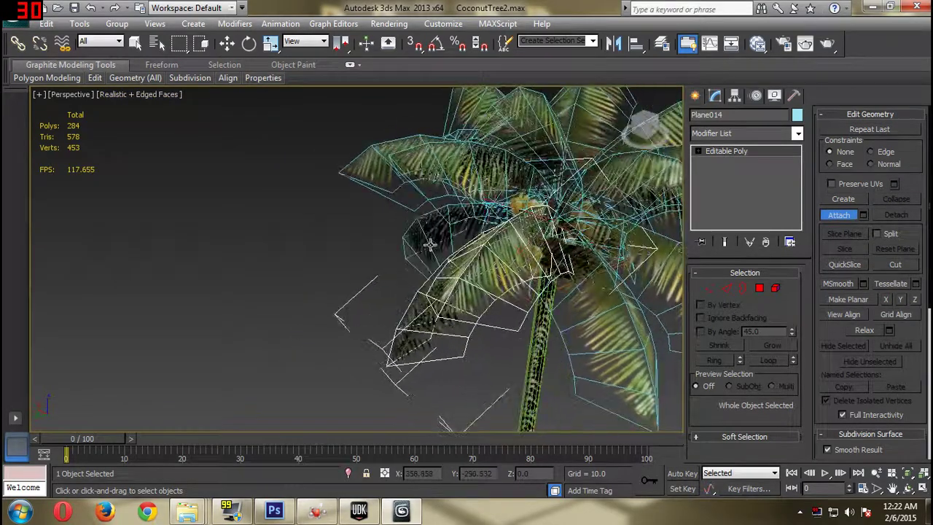
alt+middle_drag(426, 169, 425, 287)
alt+middle_drag(512, 297, 80, 257)
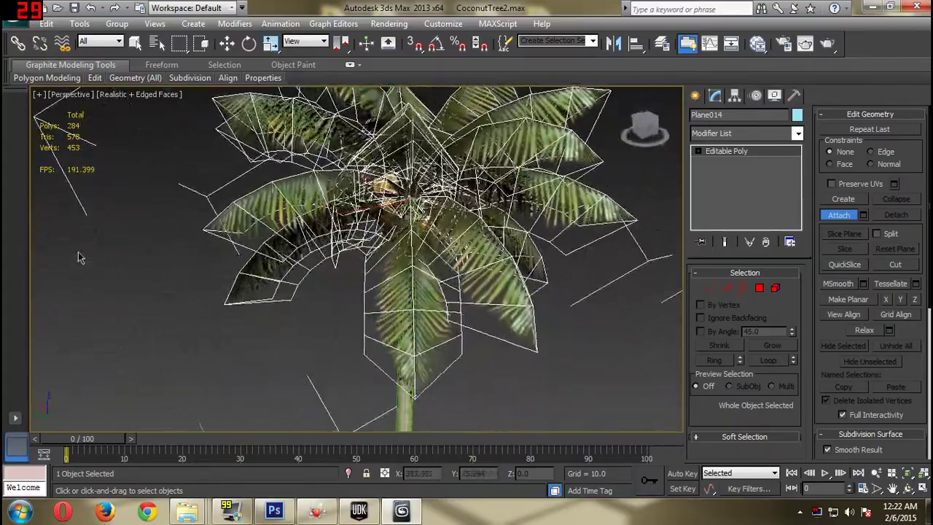
mouse_move(125, 80)
Try moving the joined leaf mesh up off the trunk to about Z 420, undo the move and deselect it
key(w)
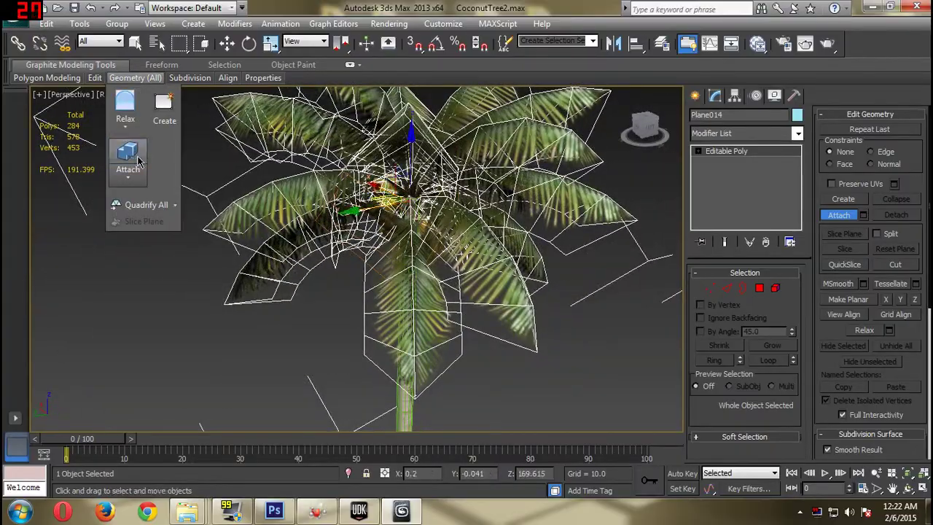
scroll(356, 259, down, 7)
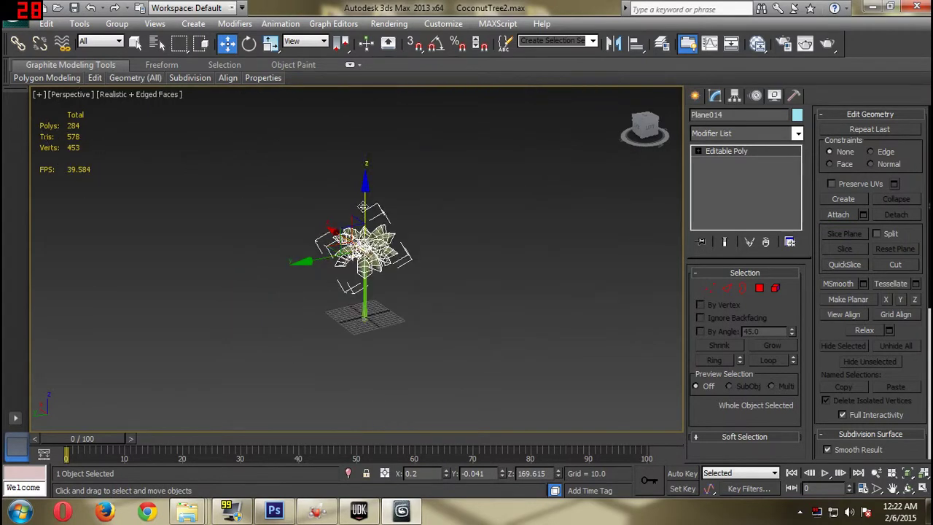
scroll(382, 151, up, 7)
scroll(381, 151, down, 1)
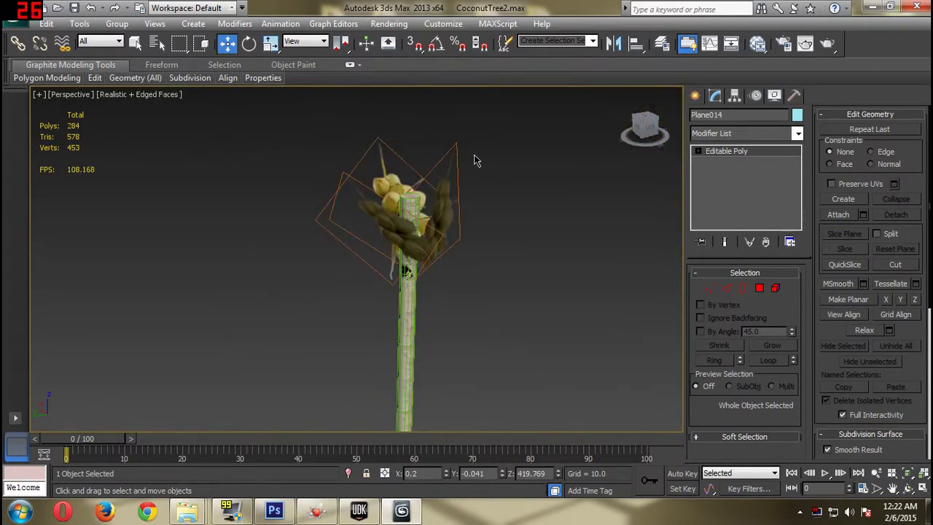
scroll(474, 161, up, 5)
click(578, 298)
Select one of the coconut bunch planes below the leaves and convert it to an editable poly
scroll(479, 240, up, 6)
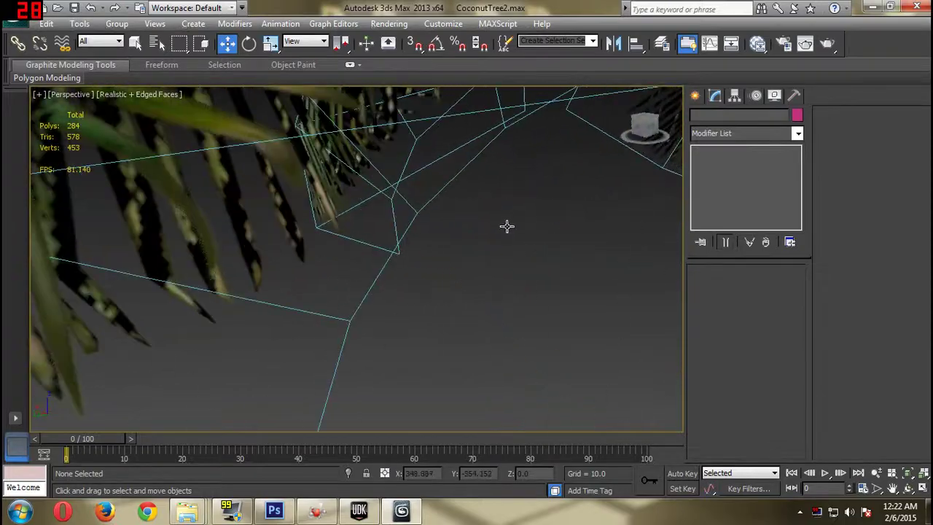
scroll(523, 203, down, 5)
alt+middle_drag(522, 203, 492, 192)
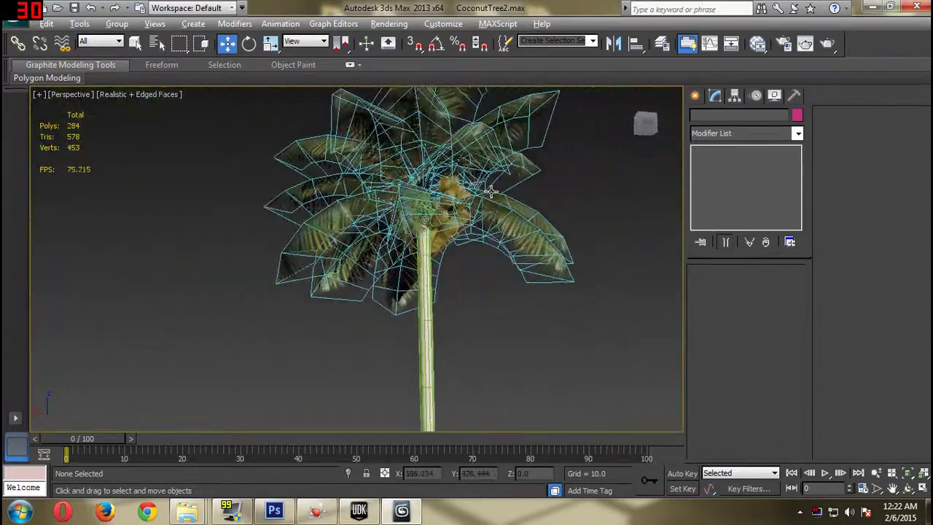
scroll(491, 191, up, 6)
alt+middle_drag(401, 249, 420, 190)
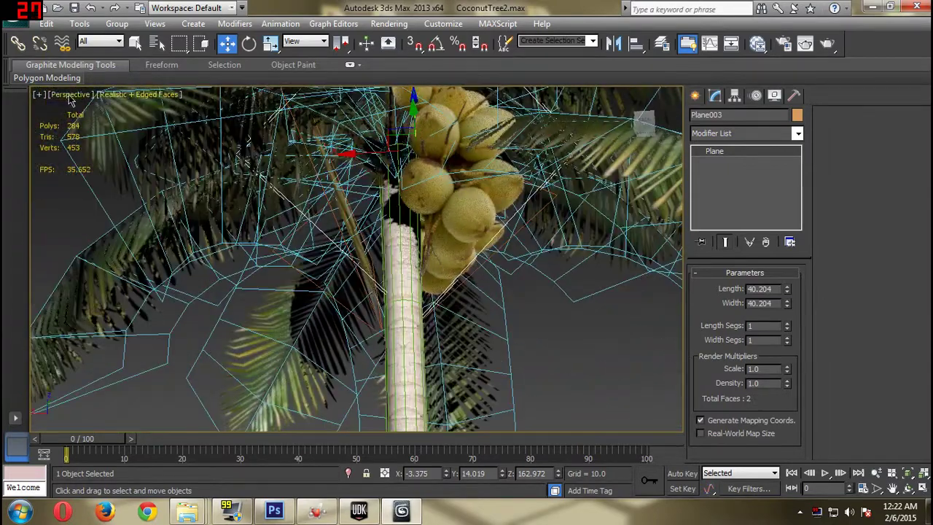
mouse_move(51, 78)
click(53, 158)
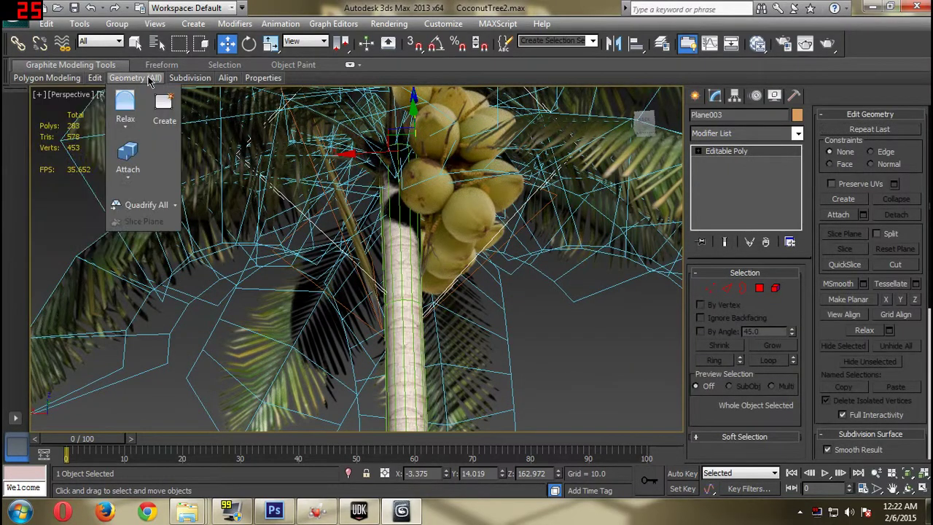
Attach the other coconut bunch planes around the trunk to the converted coconut plane
click(129, 154)
alt+middle_drag(288, 158, 427, 139)
click(275, 254)
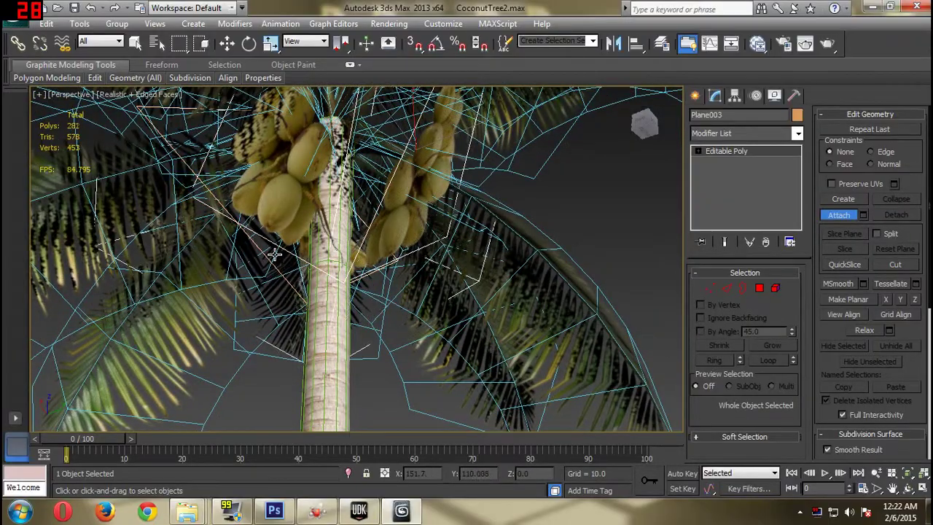
alt+middle_drag(271, 218, 24, 255)
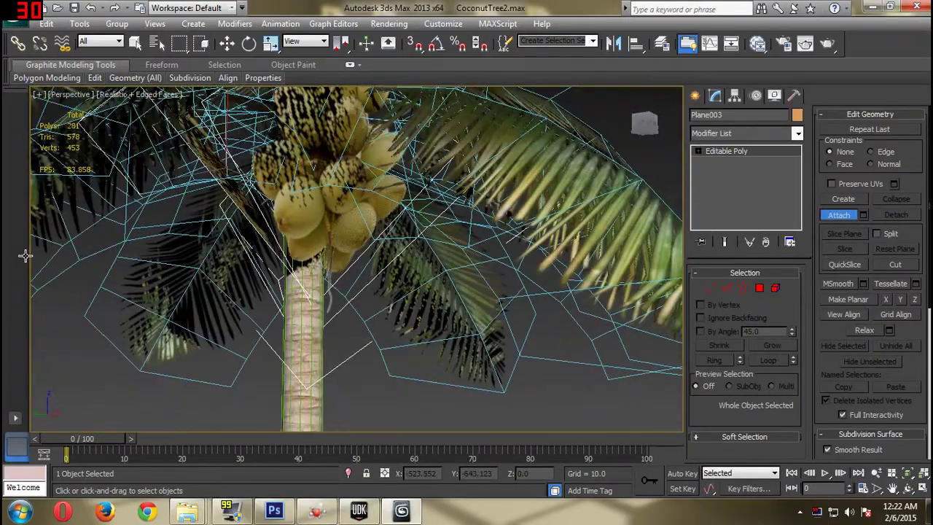
Try moving the joined coconut mesh down along the trunk, undo the move and deselect it
scroll(353, 191, down, 5)
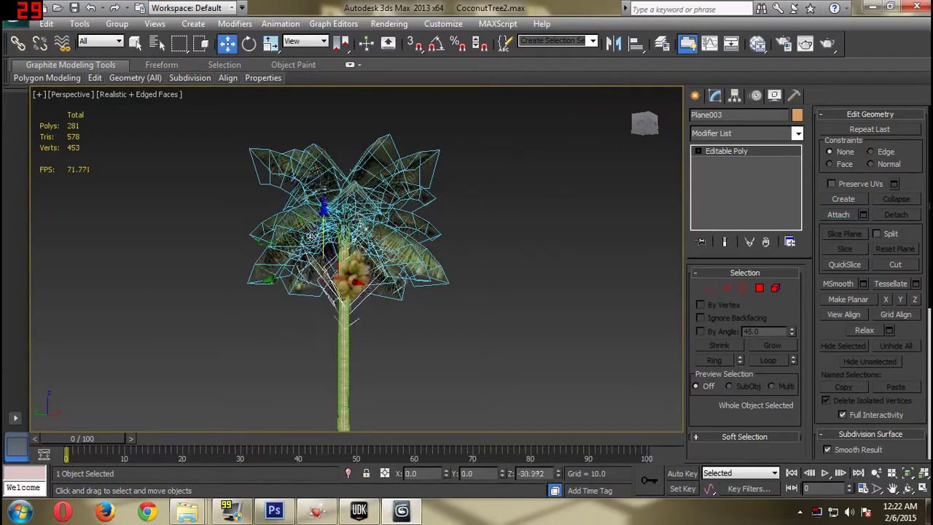
drag(311, 235, 301, 338)
key(ctrl+z)
click(514, 293)
Turn off Edged Faces in the perspective viewport and inspect the tree's leaves up close
scroll(359, 317, up, 5)
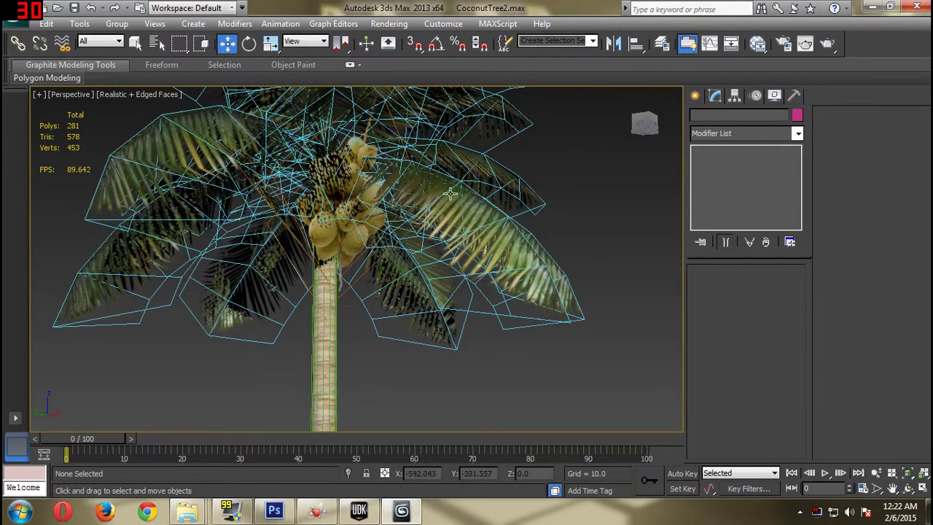
alt+middle_drag(450, 193, 470, 222)
click(170, 96)
click(197, 157)
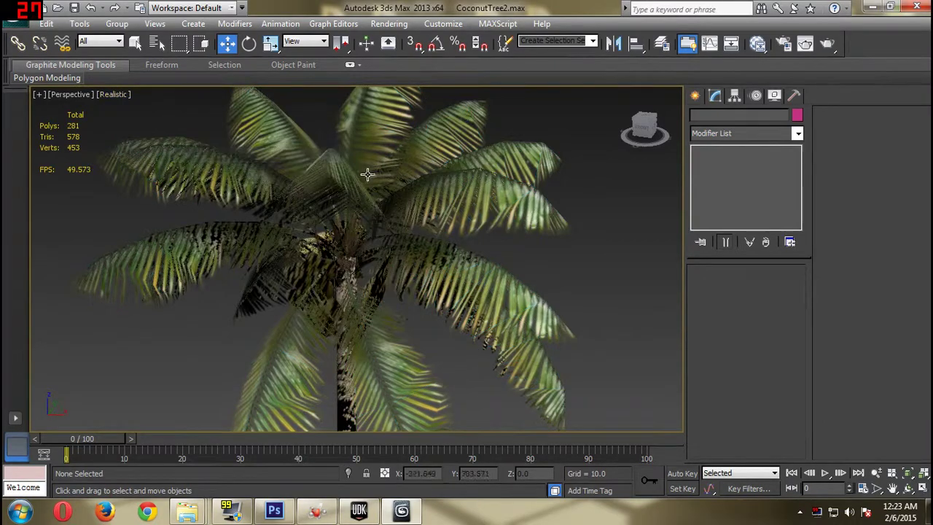
alt+middle_drag(367, 175, 393, 187)
scroll(452, 193, up, 4)
middle_drag(453, 193, 463, 195)
scroll(462, 196, down, 4)
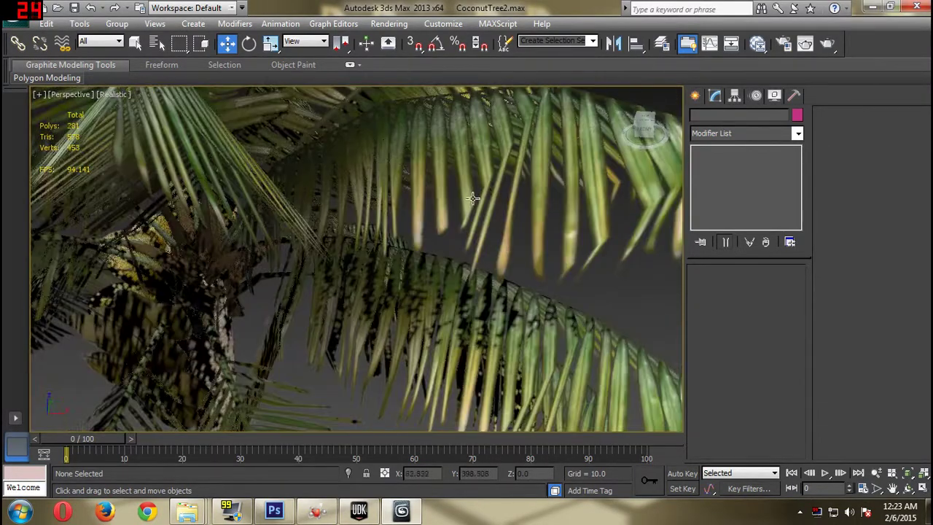
Try applying MeshSmooth to the joined leaf mesh and inspect the leaves and coconuts around the crown
click(471, 191)
key(z)
alt+middle_drag(367, 188, 347, 236)
scroll(314, 245, down, 4)
scroll(350, 280, up, 4)
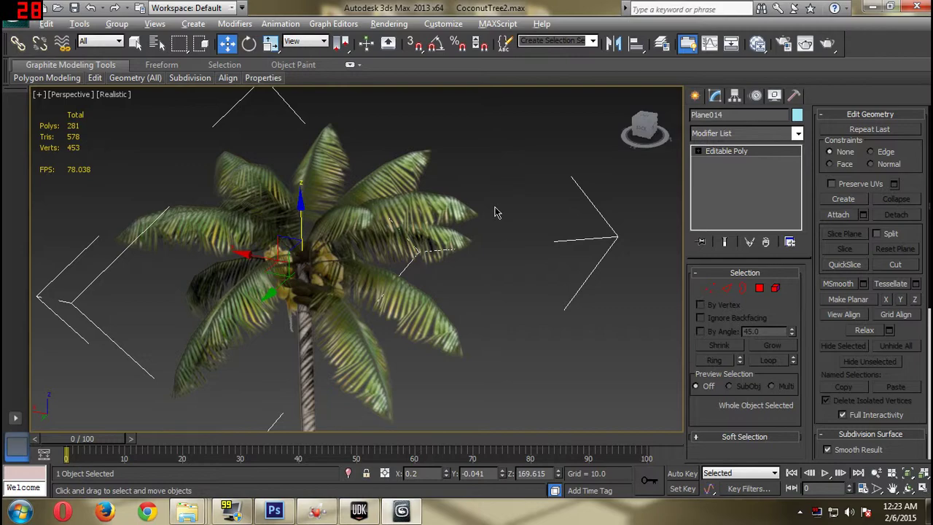
alt+middle_drag(494, 212, 394, 224)
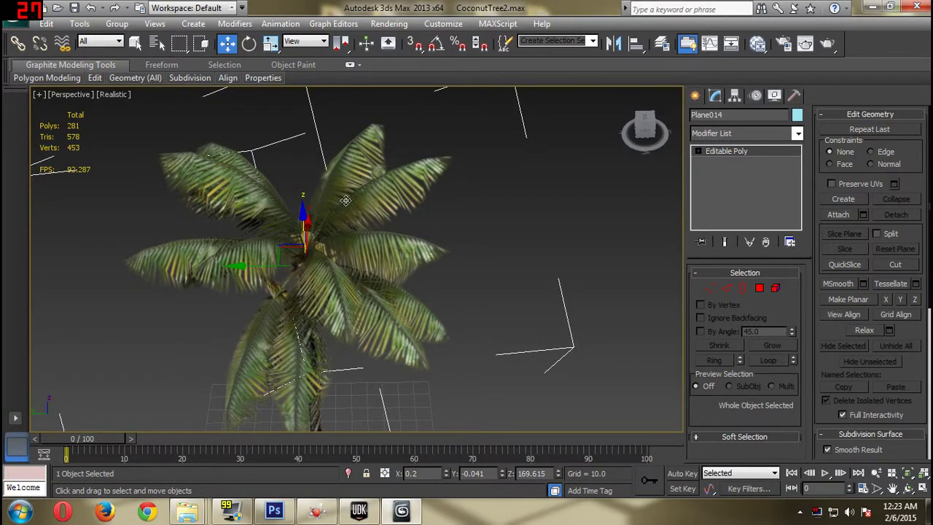
middle_drag(454, 218, 427, 210)
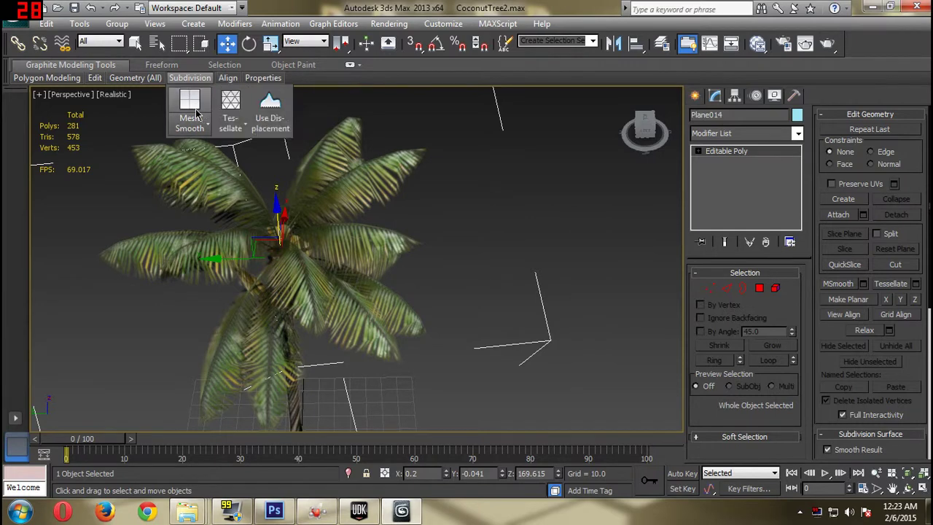
click(190, 100)
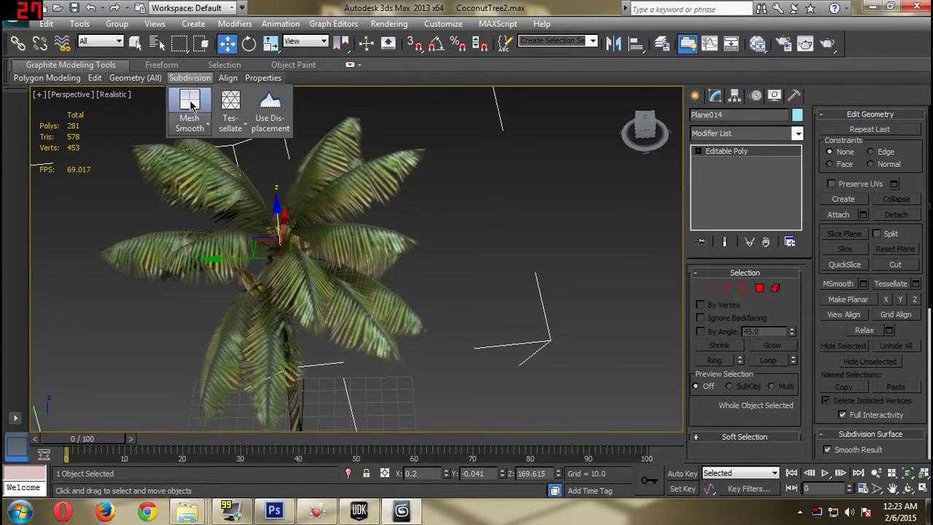
alt+middle_drag(424, 213, 371, 192)
scroll(377, 212, up, 5)
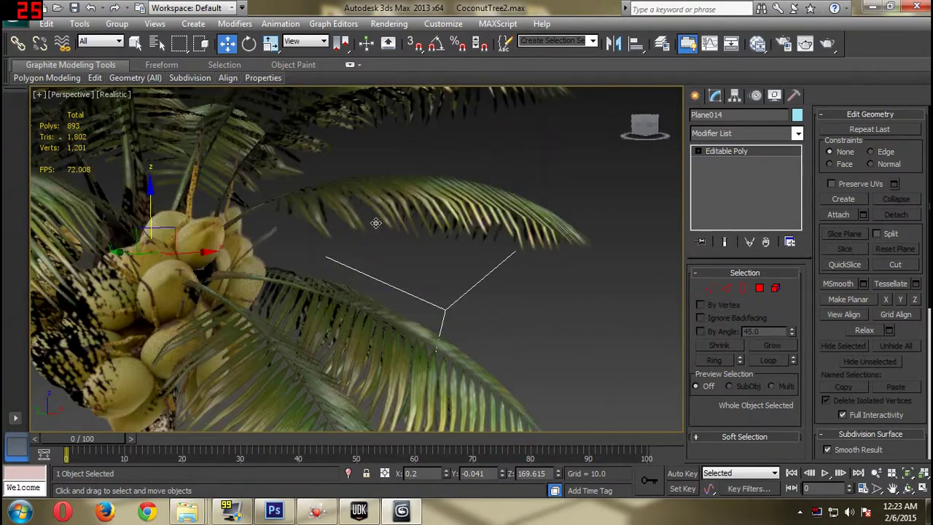
scroll(347, 225, down, 6)
alt+middle_drag(354, 197, 416, 175)
Select the coconut tree's trunk and activate Attach for it
click(346, 318)
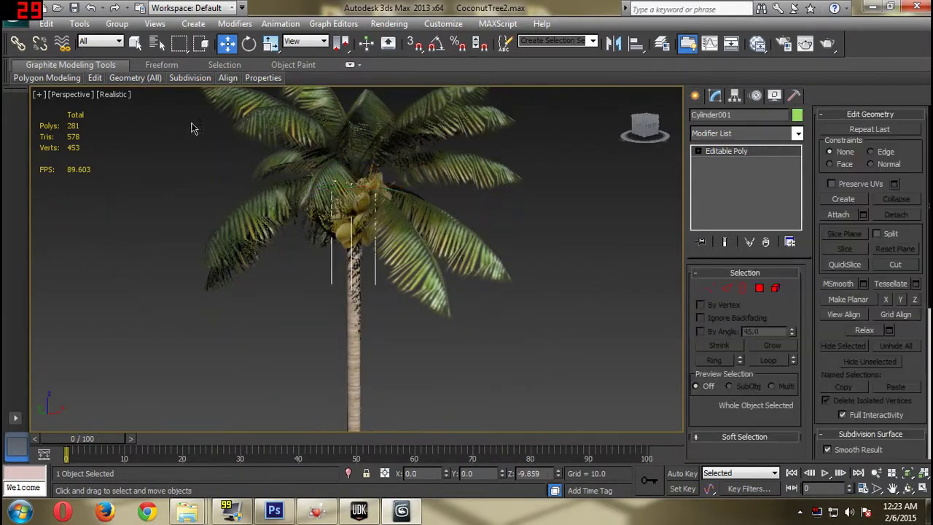
mouse_move(135, 78)
click(126, 158)
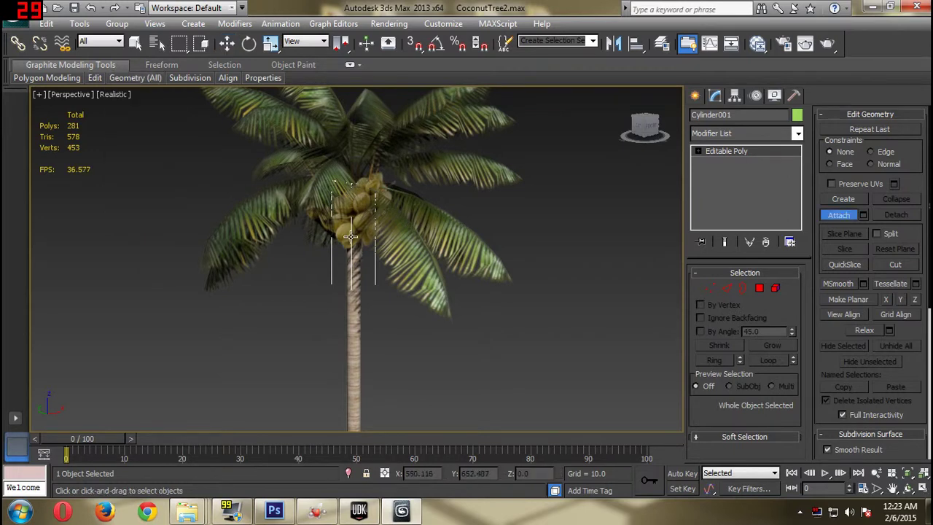
Try attaching the mesh picked at the crown to the trunk using Match Material to Material IDs
click(351, 235)
drag(454, 212, 552, 339)
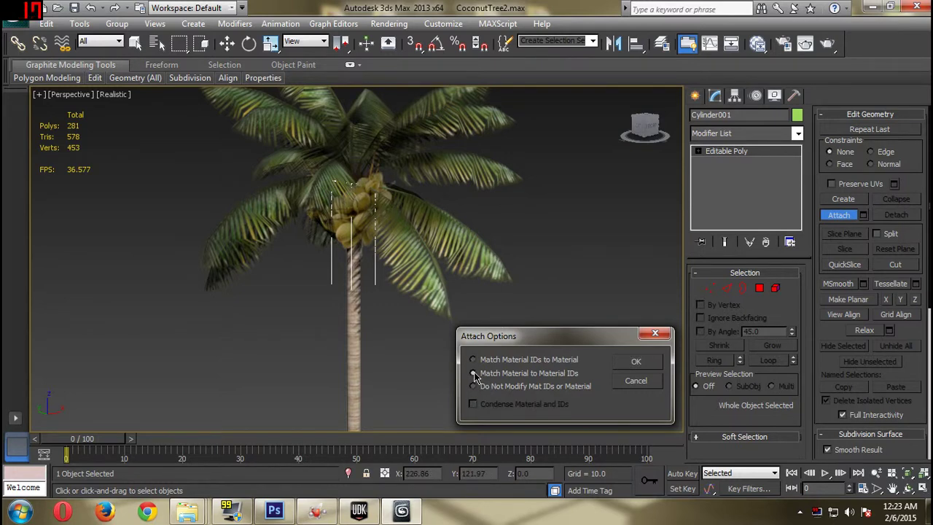
click(635, 362)
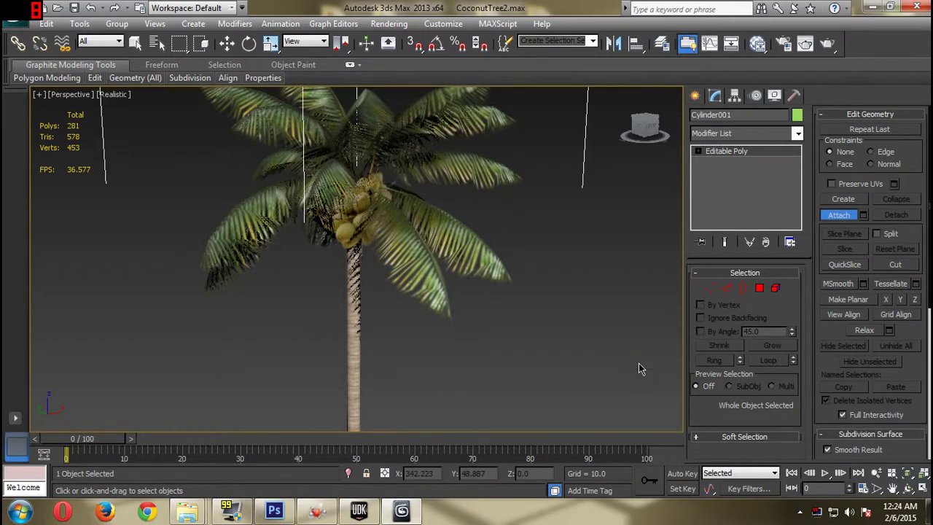
alt+middle_drag(541, 271, 521, 256)
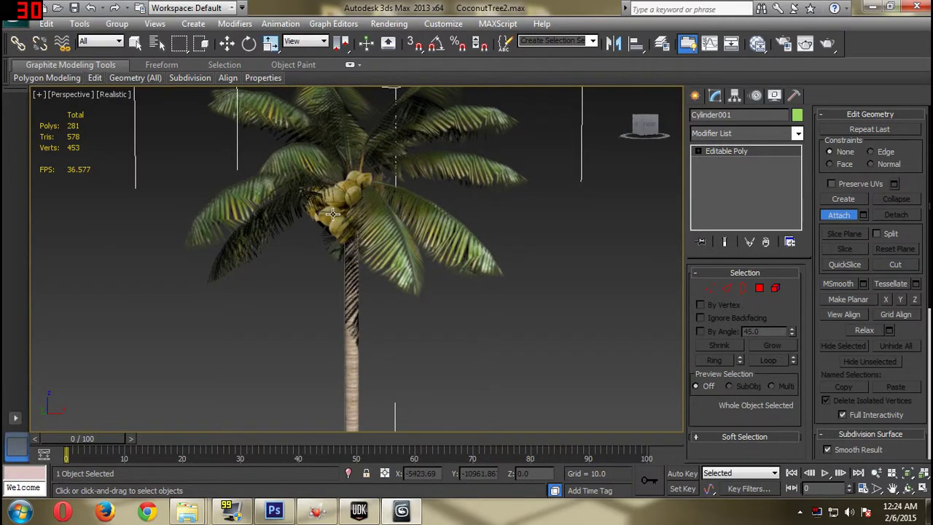
alt+middle_drag(333, 213, 376, 252)
scroll(376, 252, up, 5)
alt+middle_drag(469, 242, 350, 213)
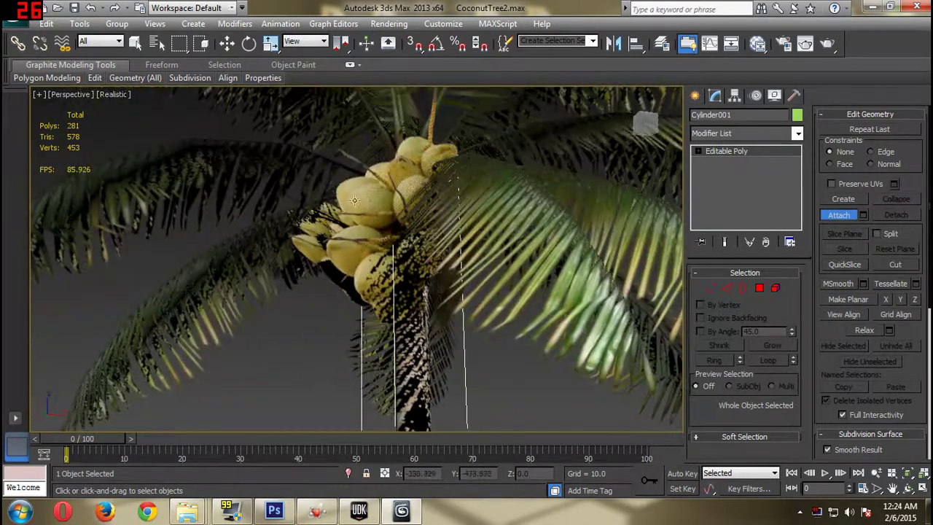
Try attaching the coconuts from a closer view with Match Material to Material IDs, and undo the attachment
click(135, 78)
click(352, 204)
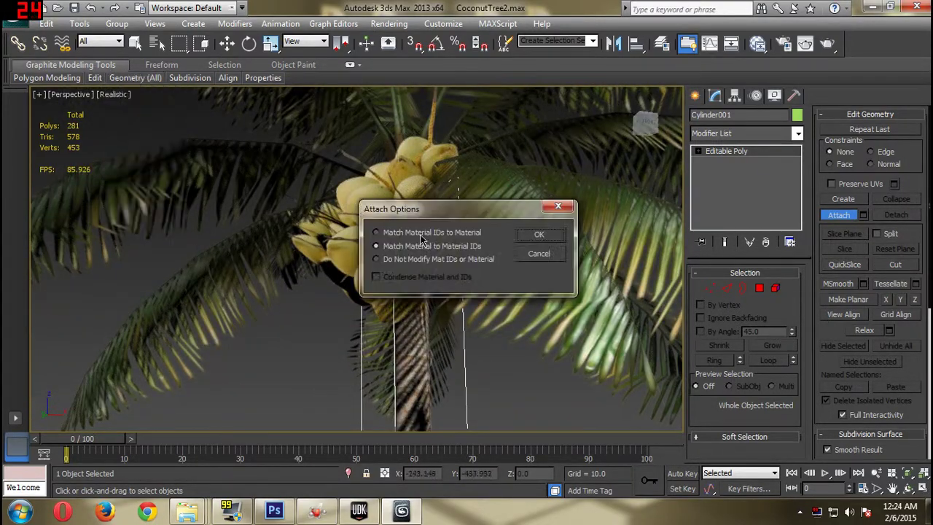
click(537, 237)
alt+middle_drag(537, 237, 446, 250)
scroll(452, 233, down, 10)
key(ctrl+z)
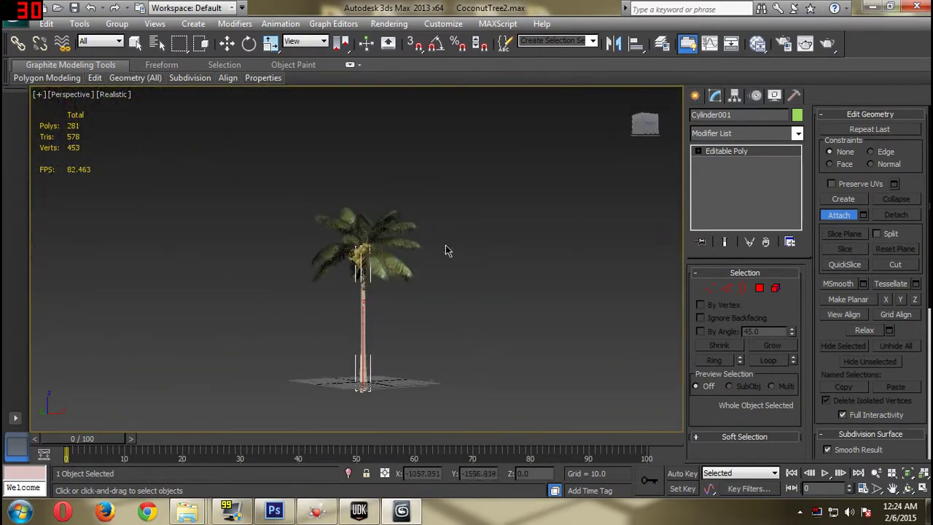
Turn on Edged Faces in the perspective viewport to see the mesh edges of the crown
scroll(447, 250, up, 10)
scroll(474, 227, down, 2)
click(120, 95)
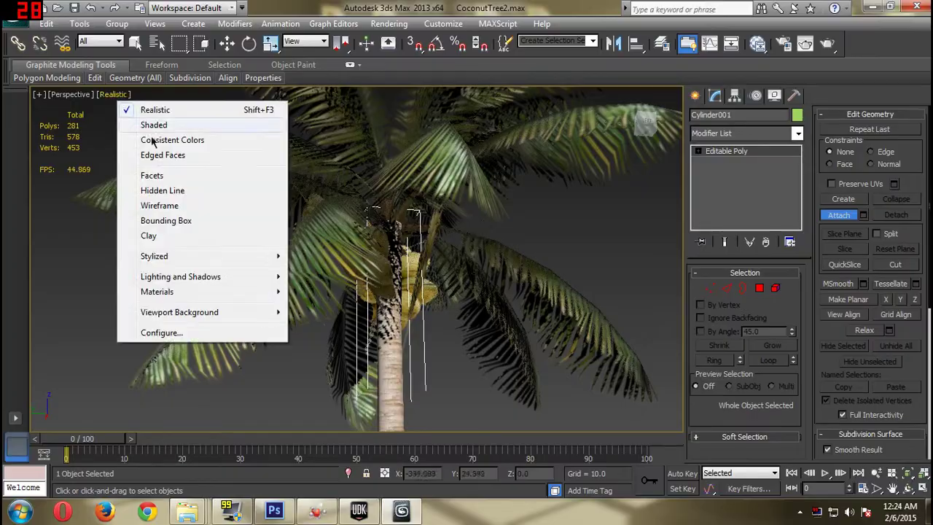
click(145, 154)
mouse_move(146, 154)
alt+middle_down()
mouse_move(368, 160)
mouse_move(439, 173)
mouse_move(519, 159)
alt+middle_up()
Attach the coconuts and the leaf mesh to the trunk with Match Material to Material IDs, and name the combined object CocoTree
click(355, 297)
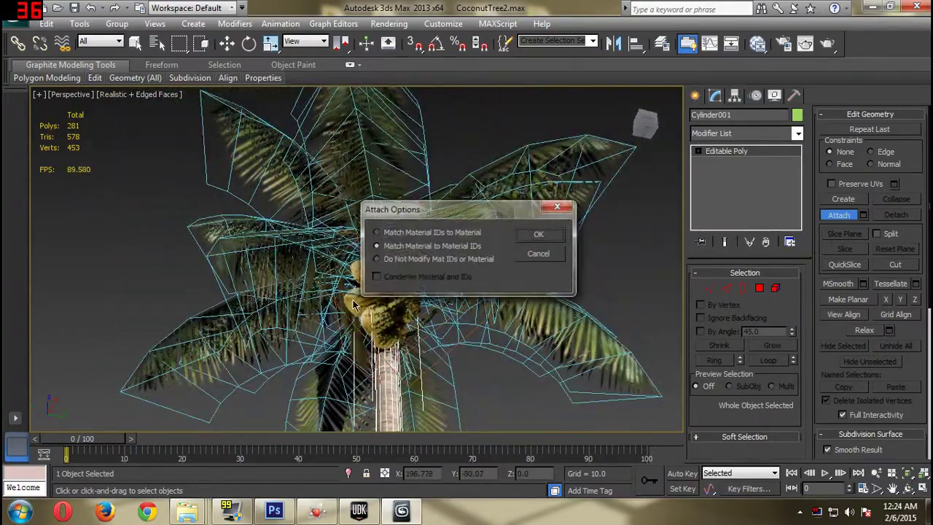
click(538, 231)
alt+middle_drag(538, 231, 360, 385)
scroll(390, 279, down, 3)
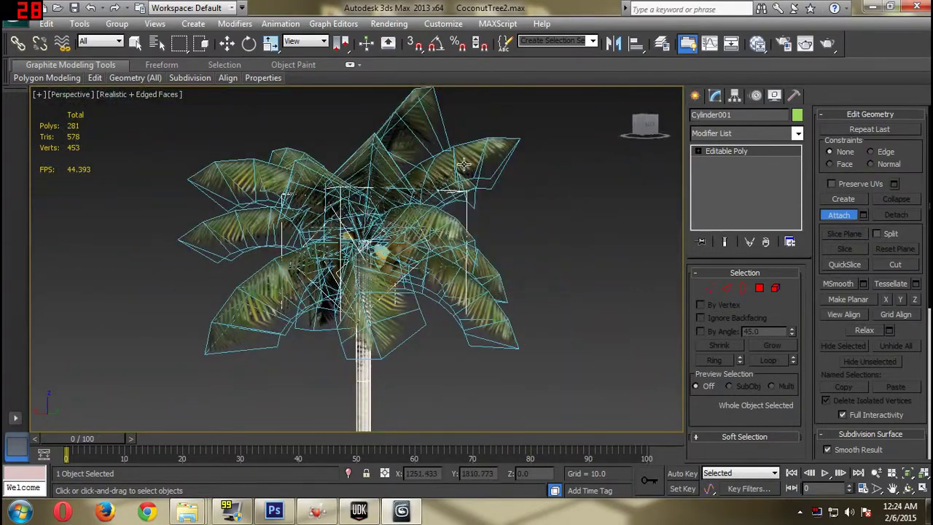
click(464, 164)
click(538, 238)
alt+middle_drag(538, 237, 588, 87)
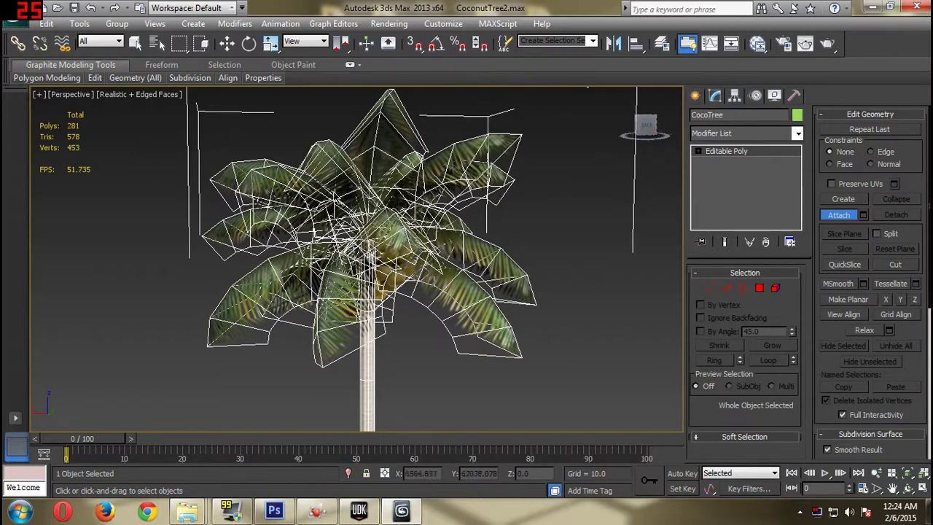
Export the tree as FBX over the existing coconuttree.FBX in the export folder, with Smoothing Groups and Preserve edge orientation included
click(20, 23)
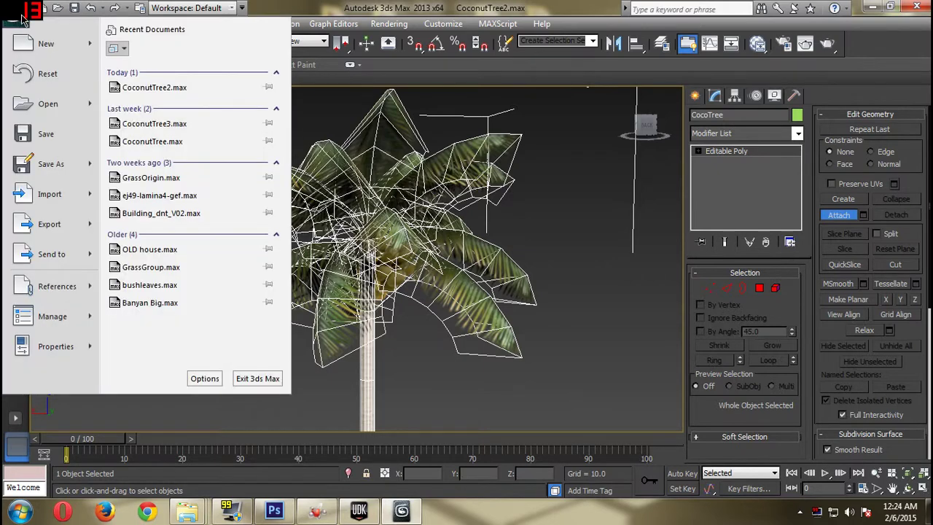
click(44, 225)
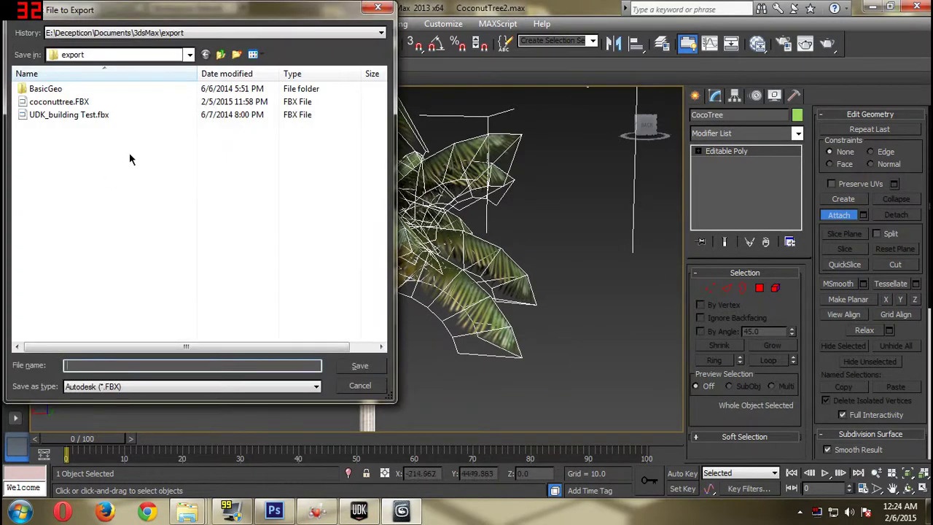
click(84, 101)
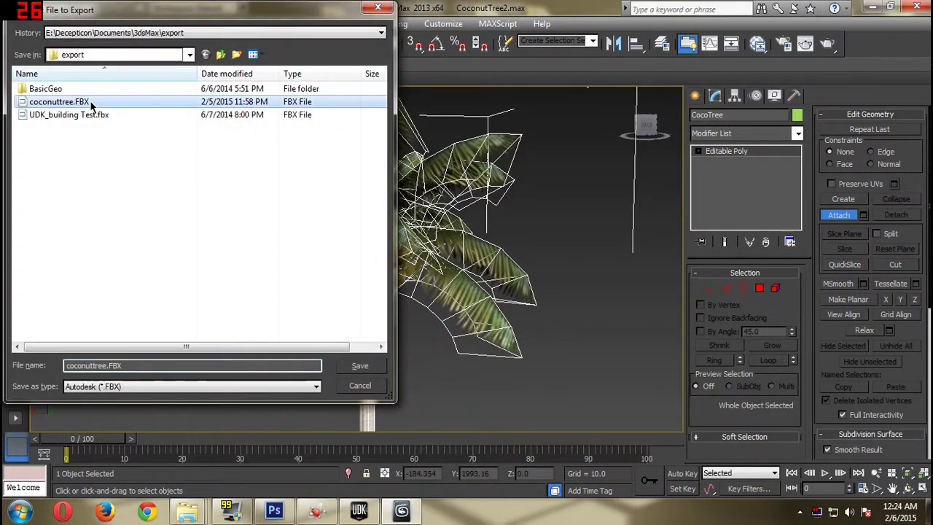
click(361, 366)
click(526, 307)
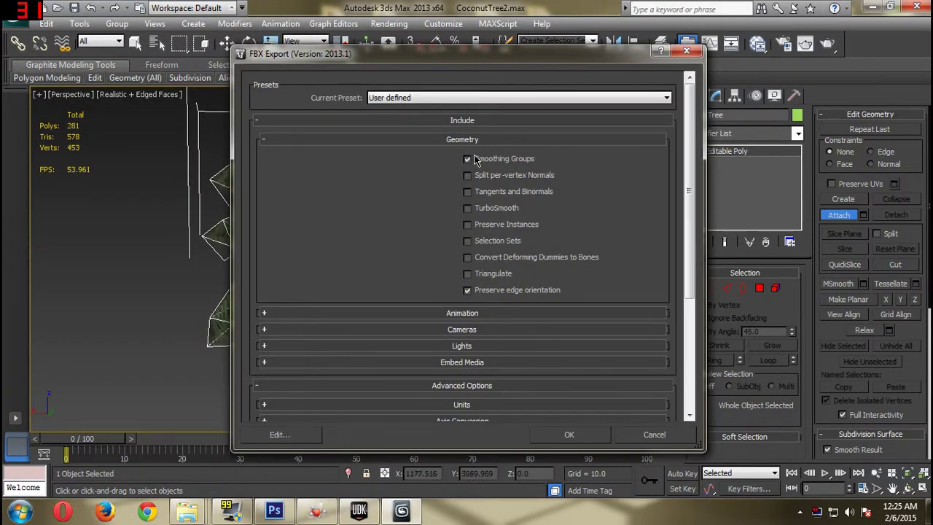
click(569, 435)
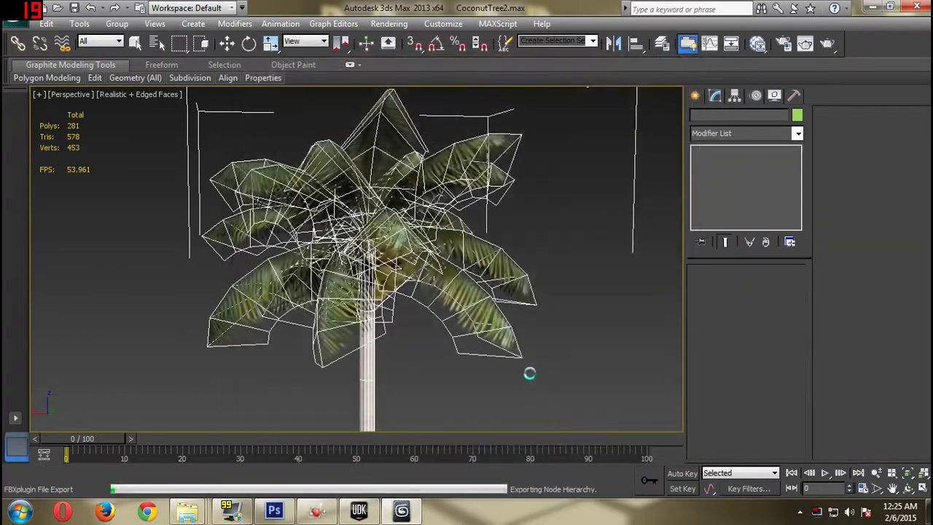
Switch to UDK and import coconuttree.FBX from the 3dsMax export folder into the Vegetations2 package as a static mesh named coconuttree
click(370, 516)
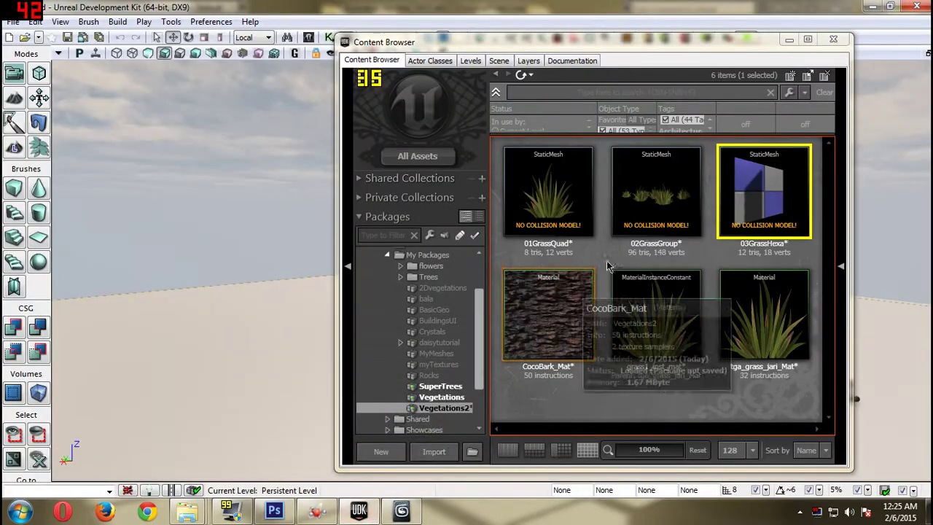
click(706, 272)
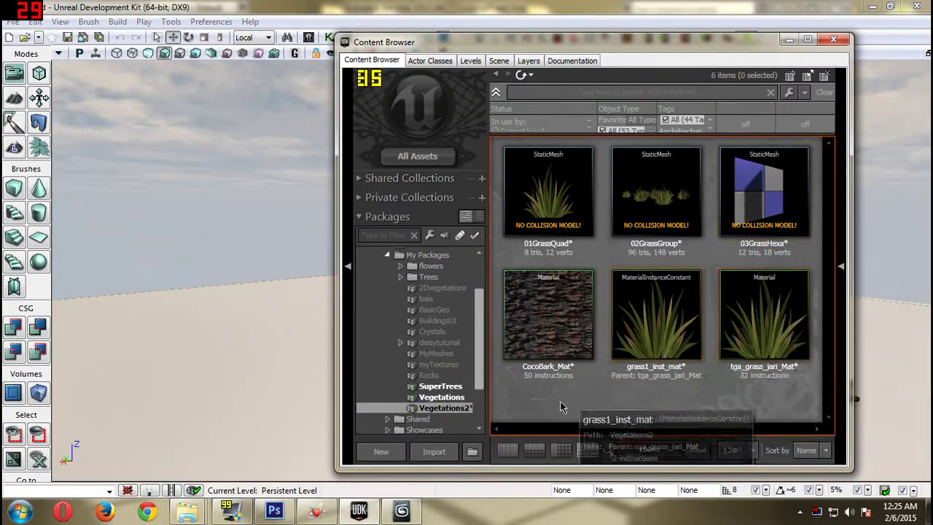
click(448, 452)
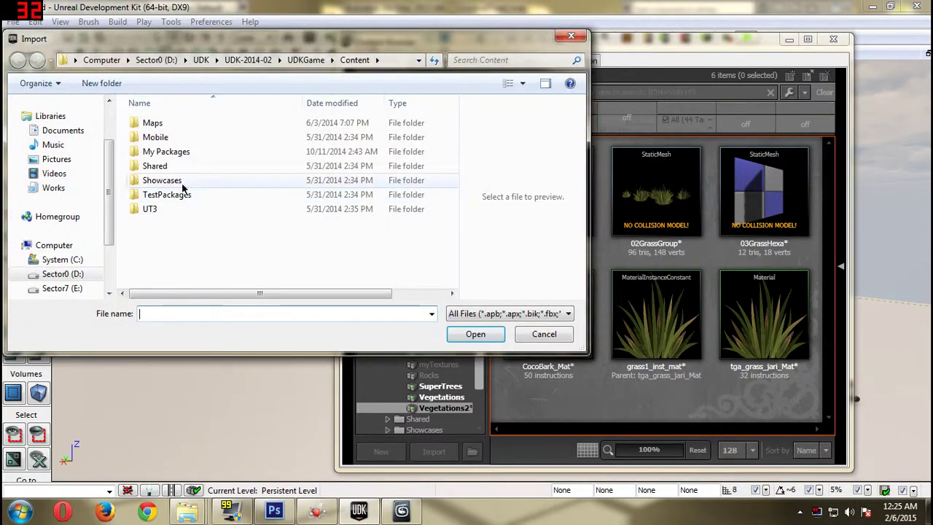
click(63, 130)
double_click(150, 187)
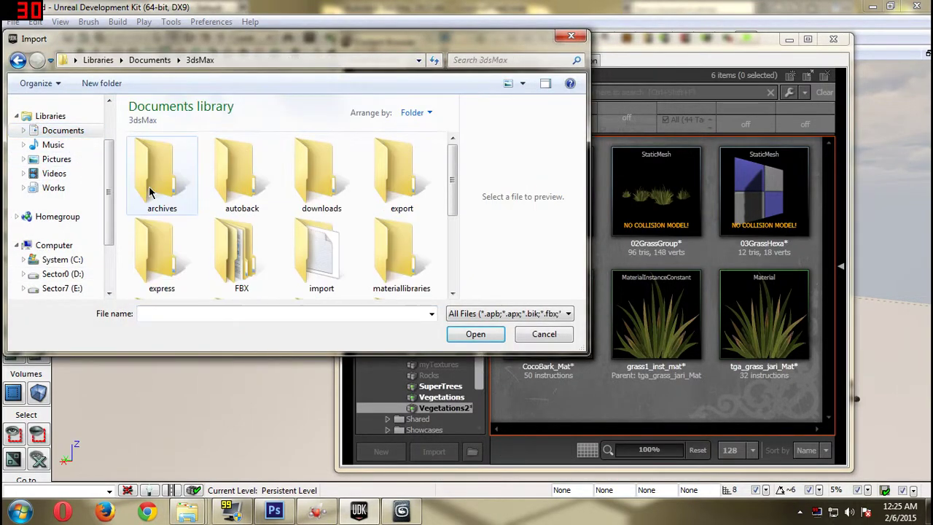
double_click(406, 195)
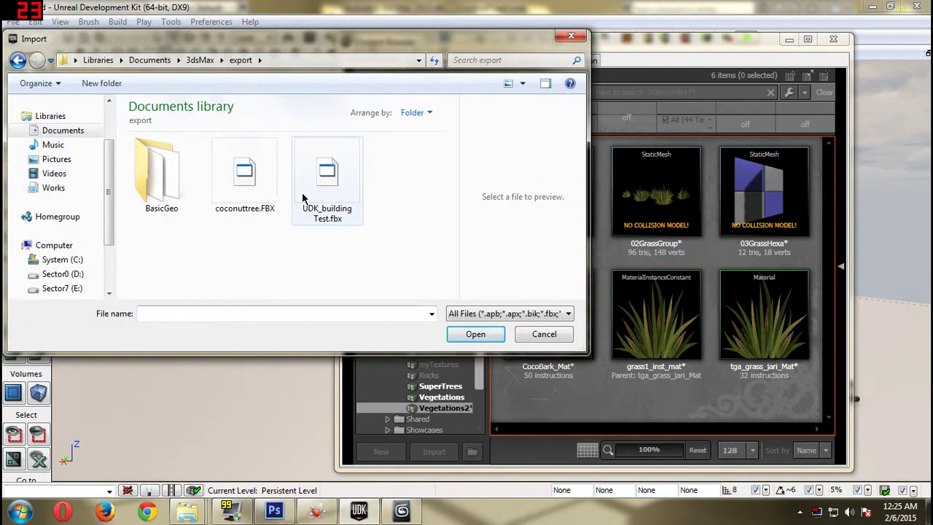
click(250, 194)
click(475, 334)
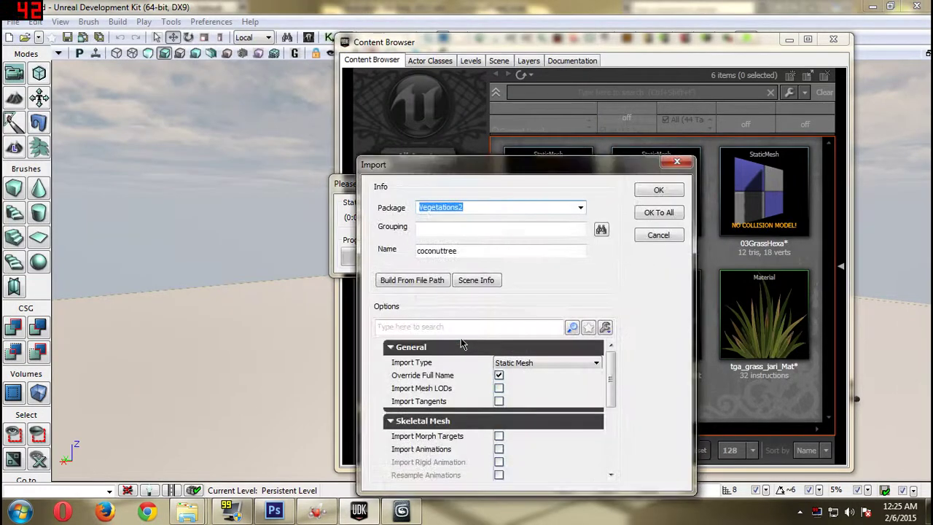
click(660, 191)
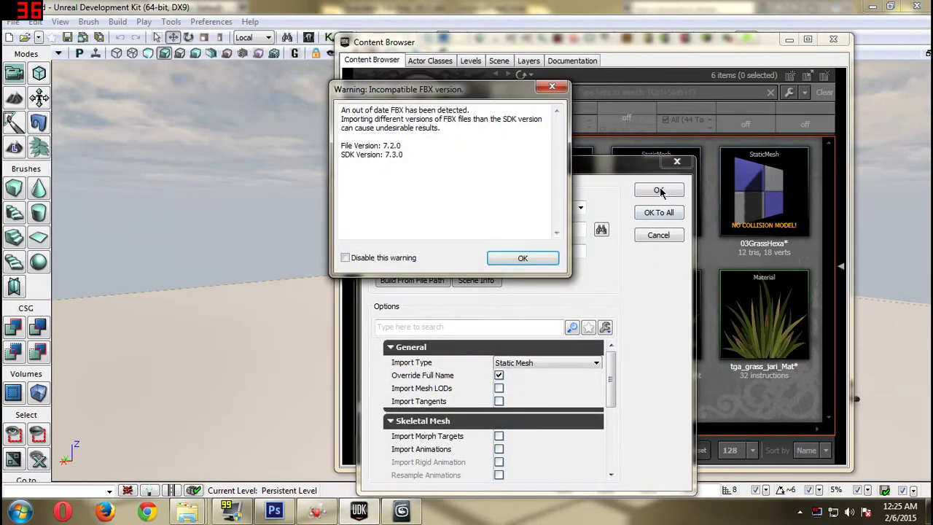
click(522, 258)
Open the imported coconuttree static mesh in its editor, inspect the model's shape, and close the editor
double_click(677, 245)
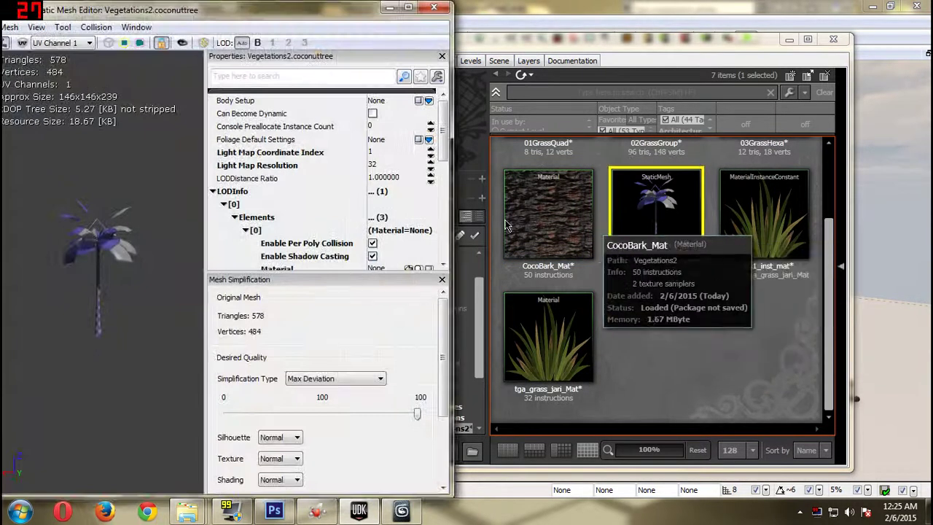
right_drag(109, 267, 109, 223)
drag(110, 222, 127, 234)
right_drag(128, 233, 128, 197)
drag(128, 197, 180, 205)
click(435, 8)
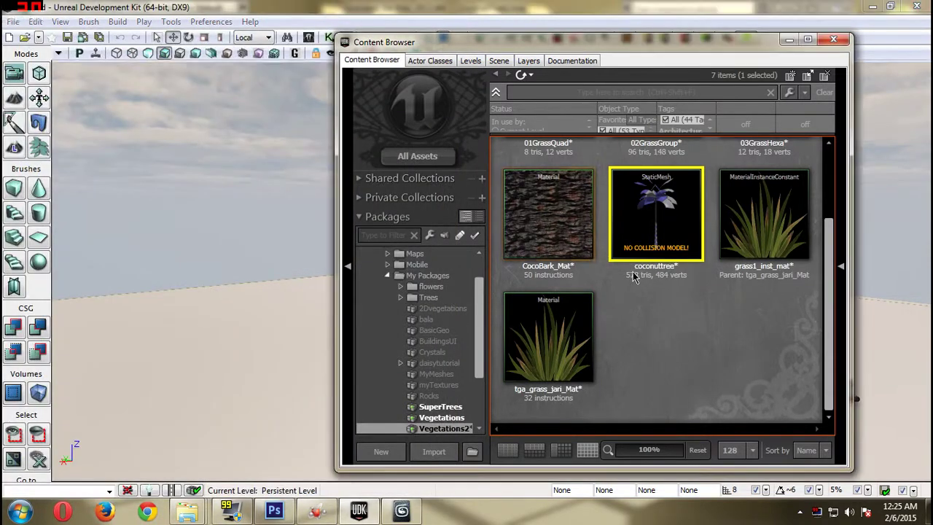
Start an import into the Vegetations2 package and browse to the Works library's Youtube > Lowpoly Coconut folder
click(616, 350)
click(434, 451)
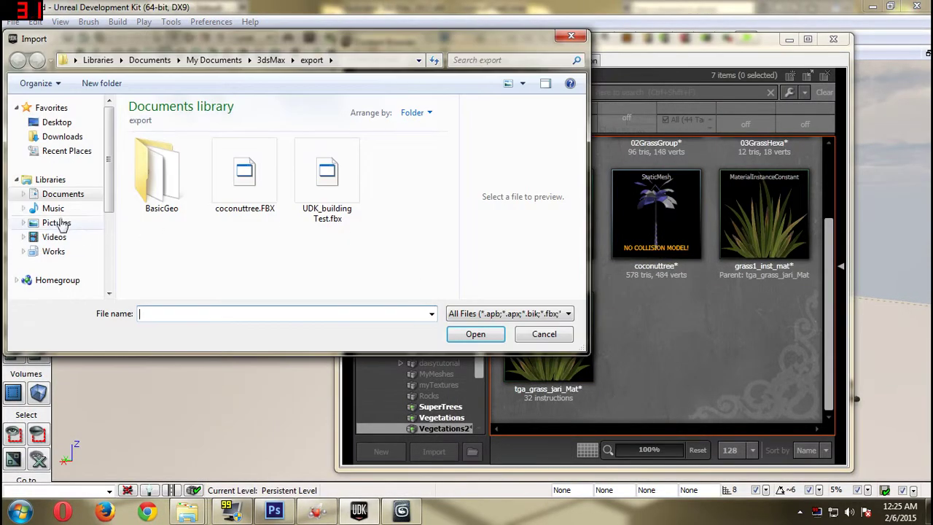
click(55, 251)
scroll(177, 262, down, 3)
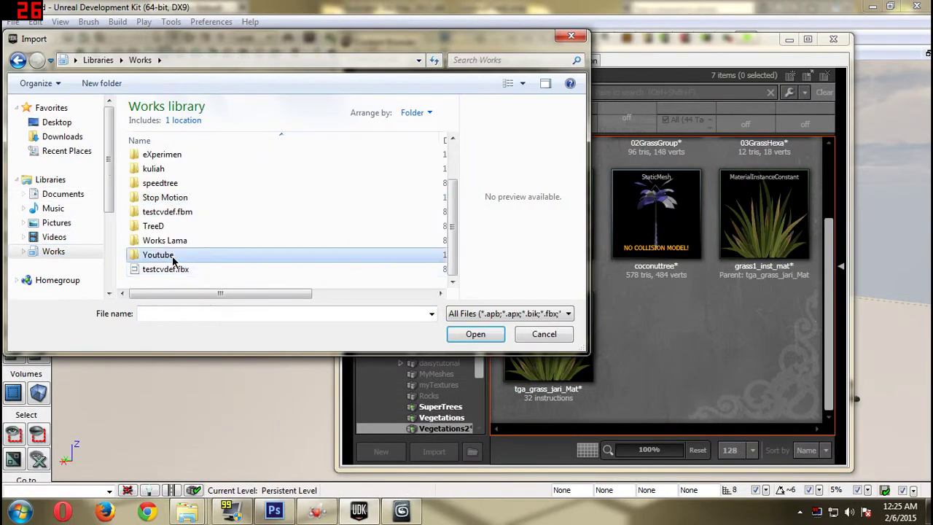
double_click(172, 247)
double_click(175, 231)
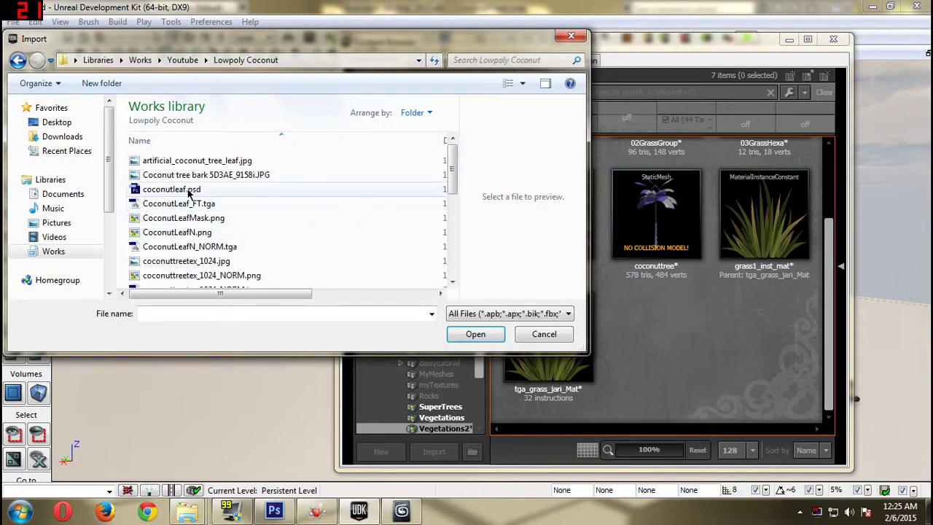
Import CoconutLeaf_FT.tga, CoconutLeafN_NORM.tga, coconuttreetex_1024_NORM.tga, KelapaBuah.tga and KelapaBuah_NORM.tga into Vegetations2, accepting the same import settings for all
click(190, 207)
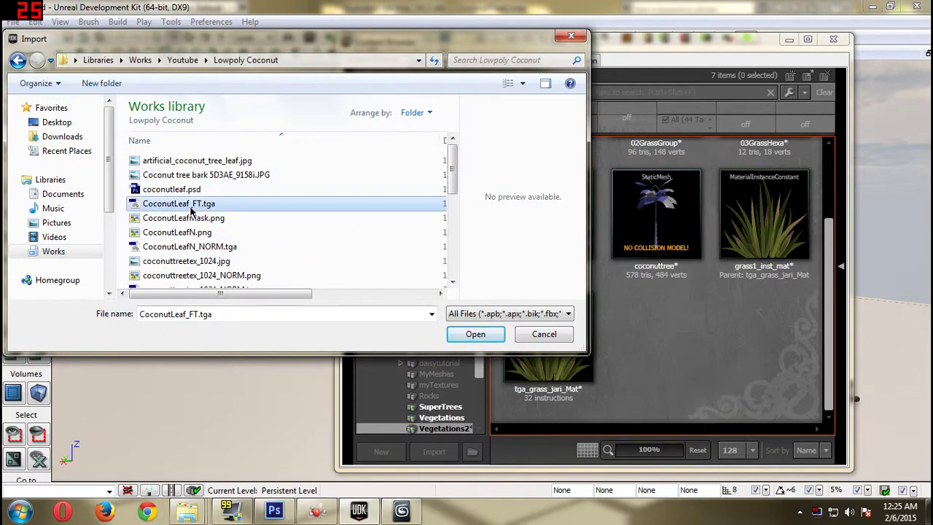
ctrl+click(212, 250)
scroll(216, 254, down, 2)
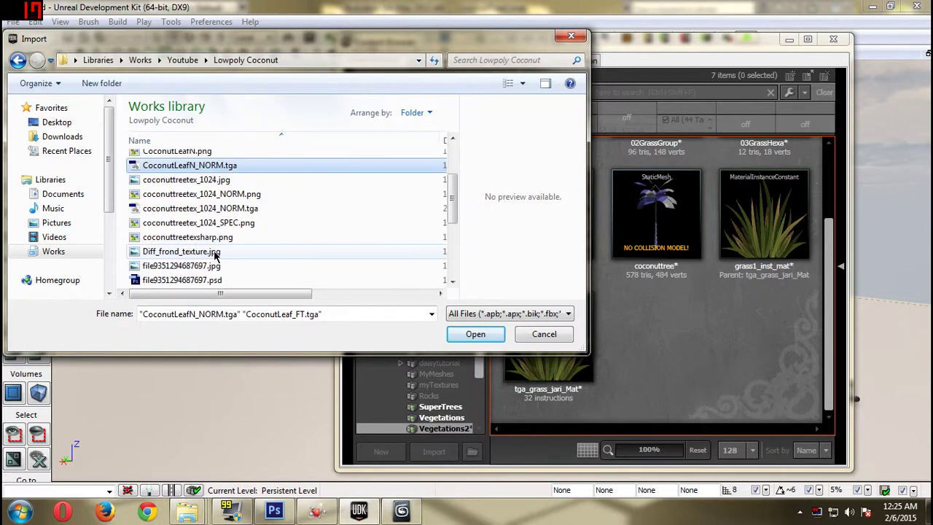
ctrl+click(217, 209)
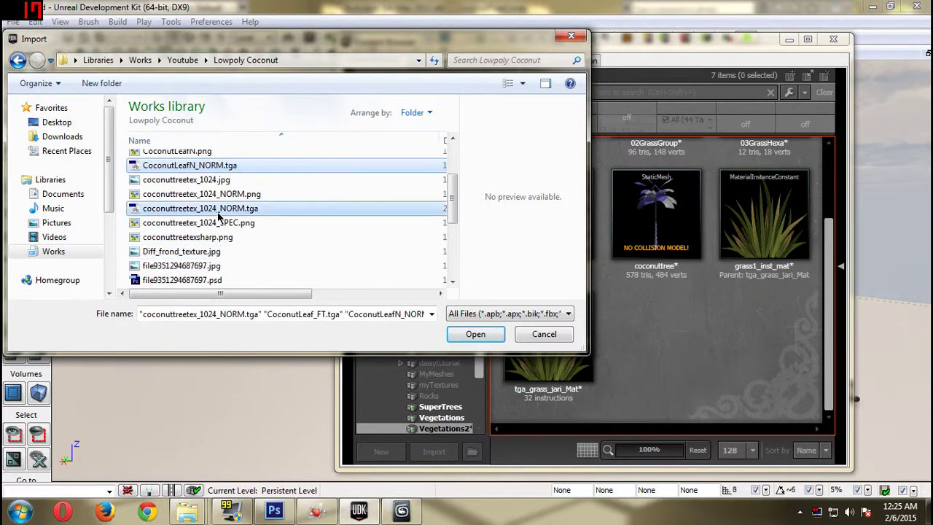
scroll(219, 212, down, 1)
scroll(237, 267, down, 2)
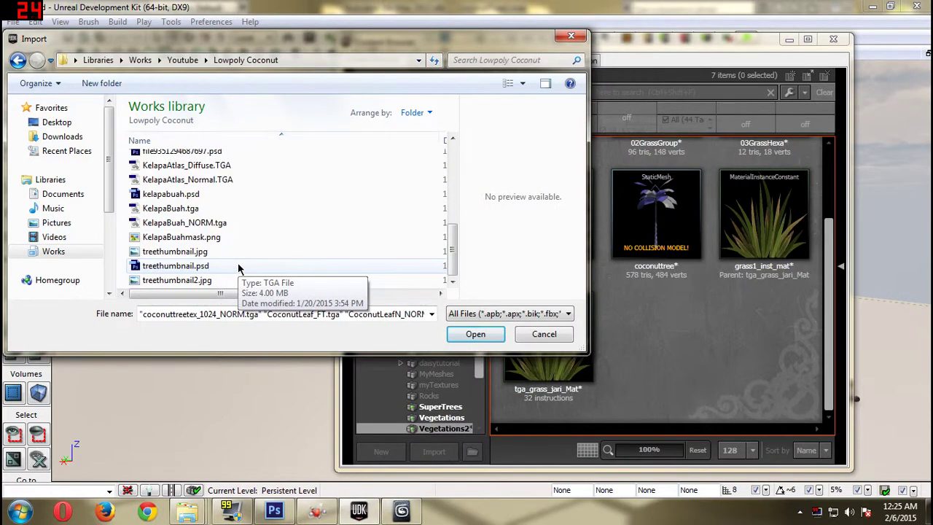
ctrl+click(219, 208)
ctrl+click(226, 224)
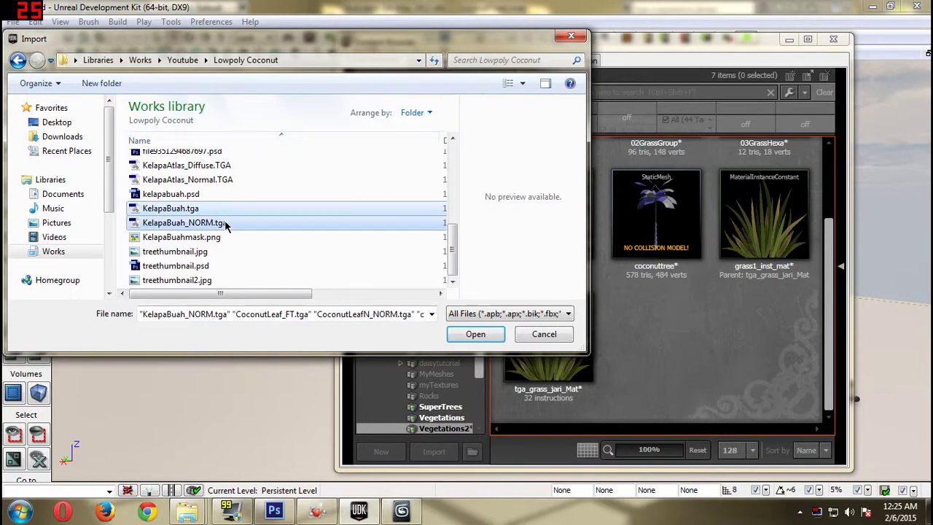
click(475, 334)
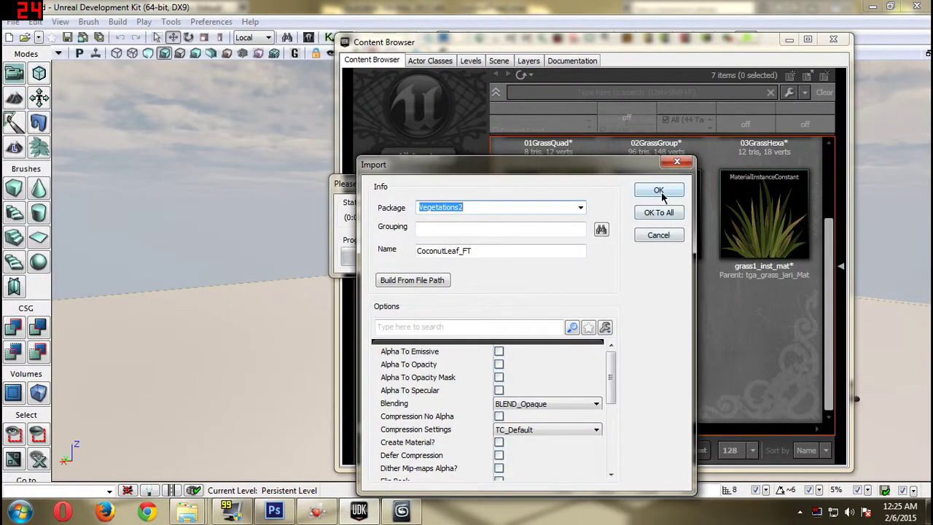
click(658, 212)
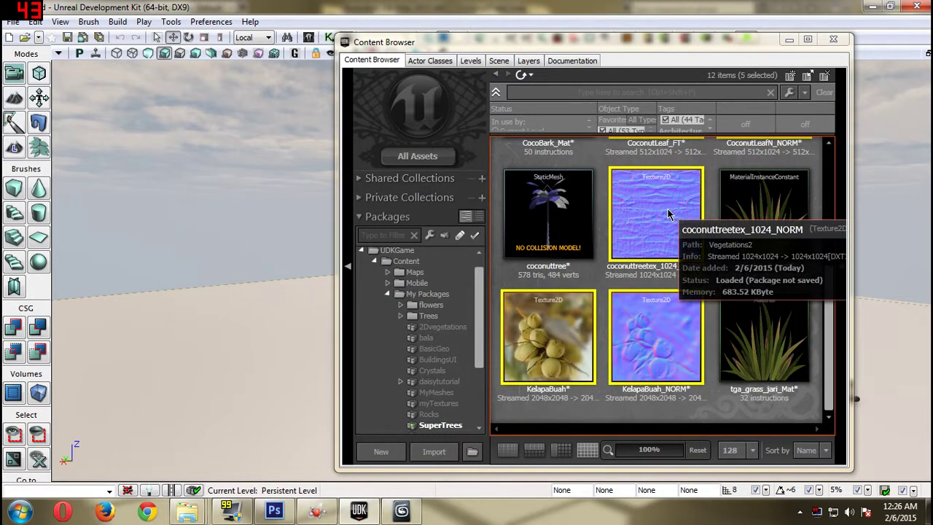
Look at the coconuttree static mesh in its editor, close it, and review the imported textures in the package
scroll(669, 214, up, 1)
double_click(539, 292)
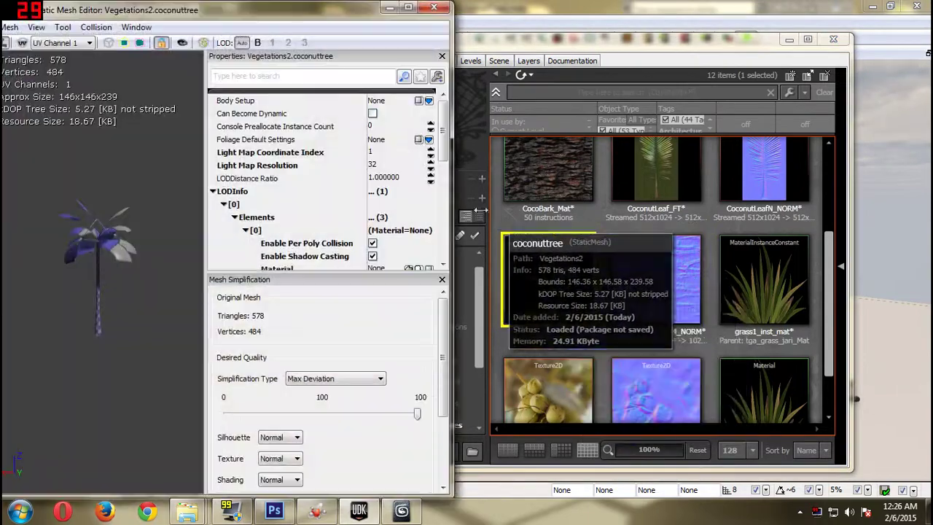
click(433, 7)
scroll(661, 291, up, 1)
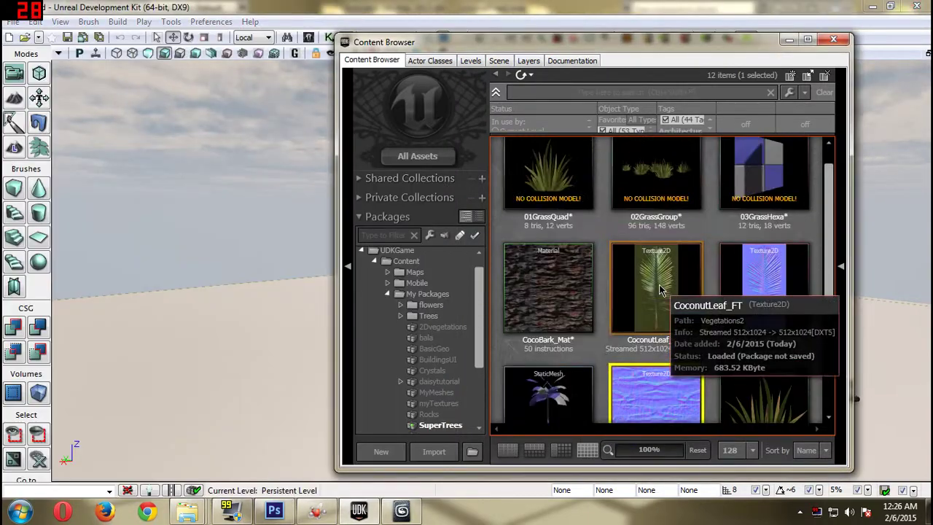
click(656, 291)
scroll(598, 235, up, 1)
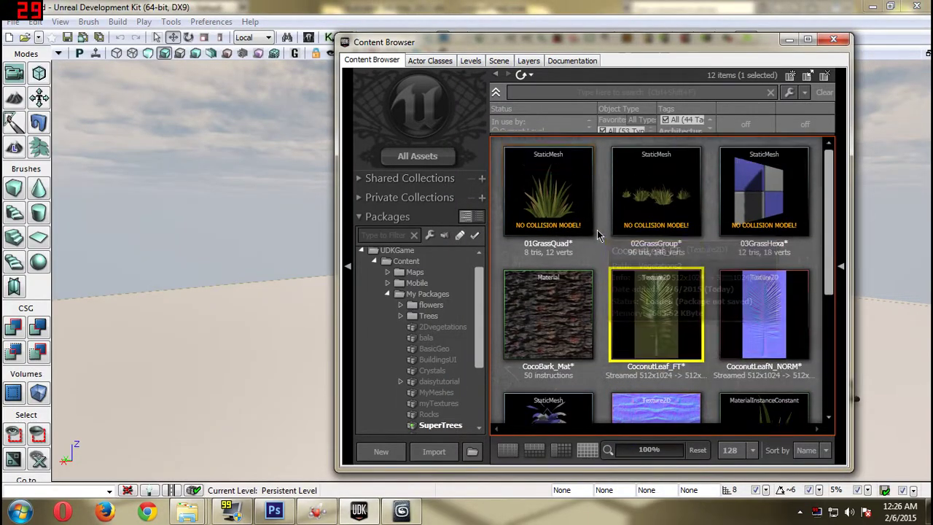
Place the 01GrassQuad static mesh on the level's ground, close the Content Browser, and view the grass up close
click(563, 205)
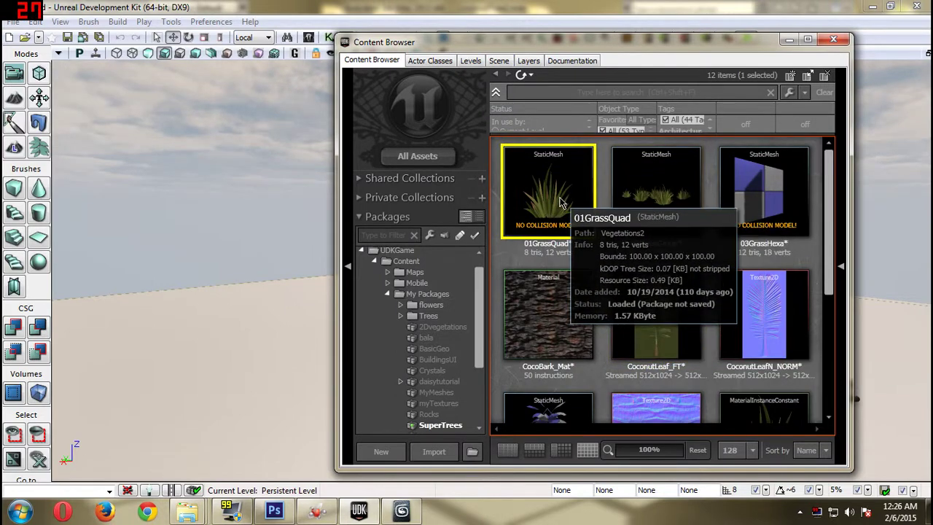
drag(562, 206, 274, 315)
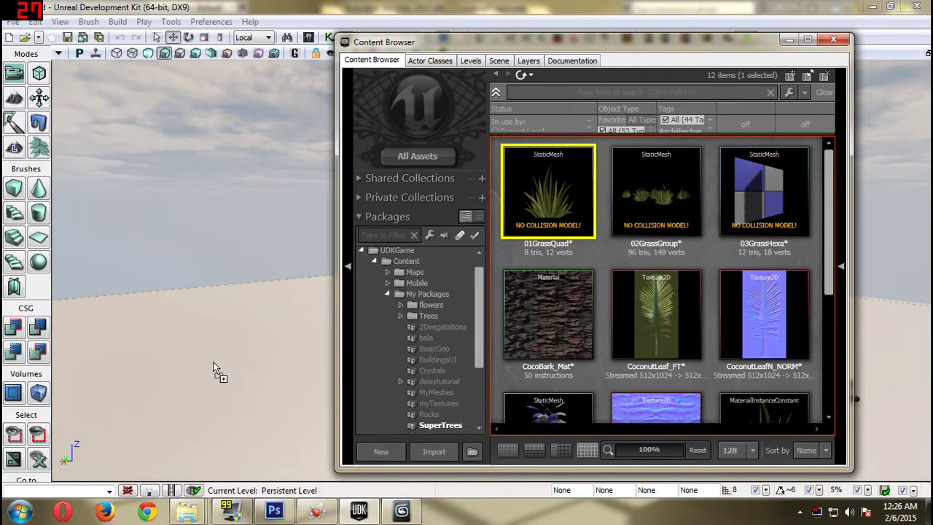
drag(213, 363, 213, 362)
right_drag(213, 361, 205, 387)
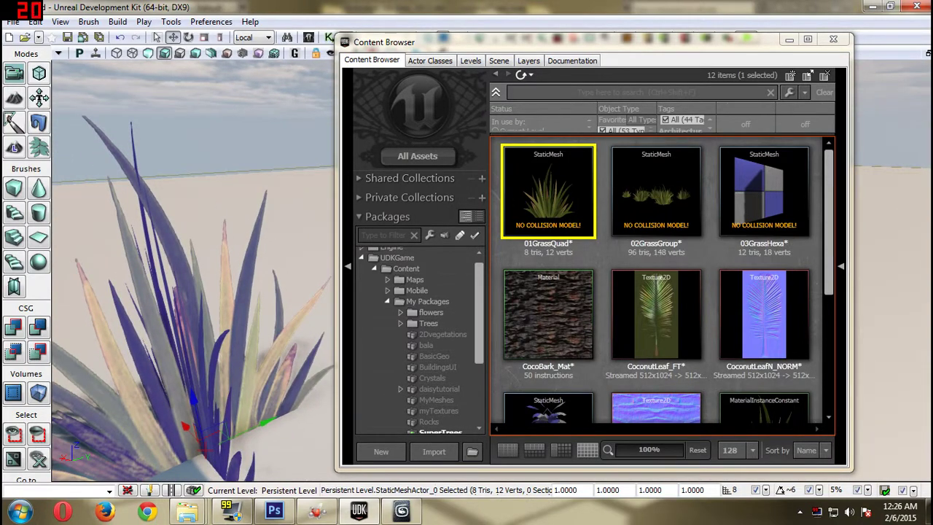
click(833, 39)
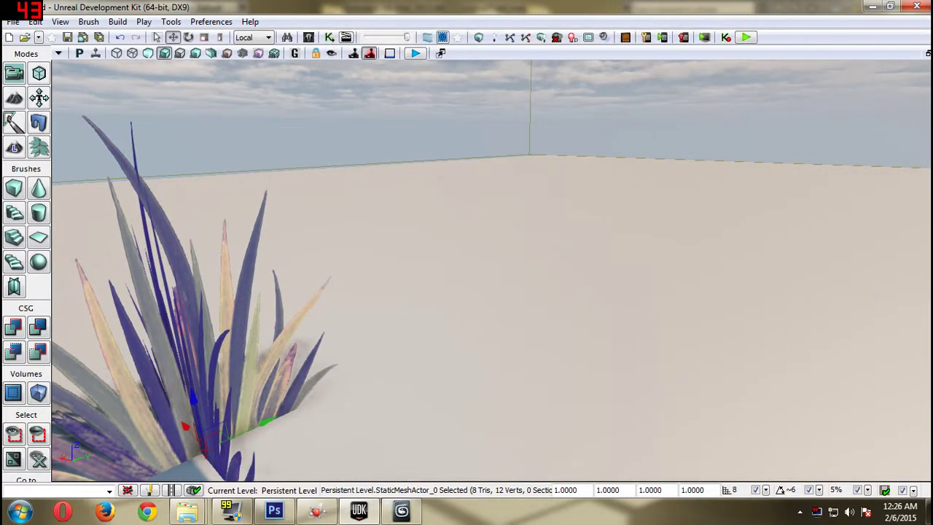
right_drag(492, 270, 430, 275)
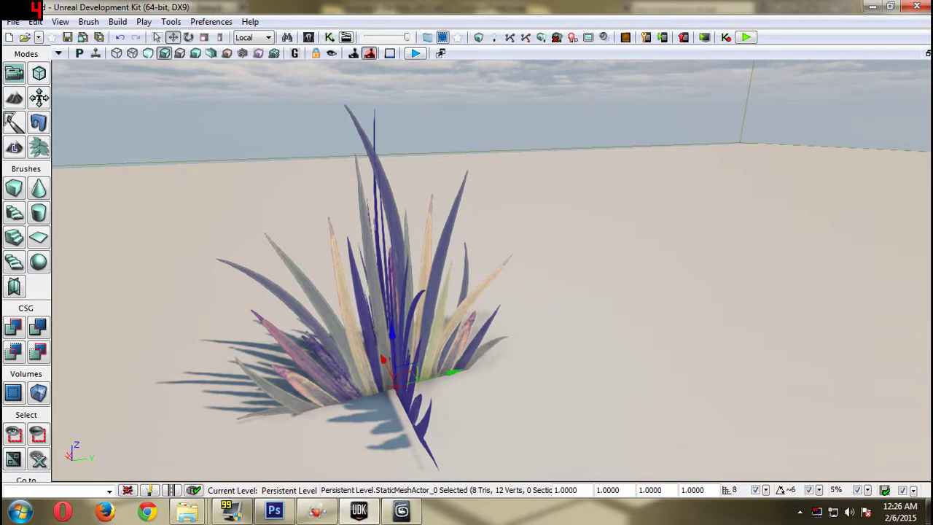
Switch to 3ds Max and add an Unwrap UVW modifier to the CocoTree object
click(412, 514)
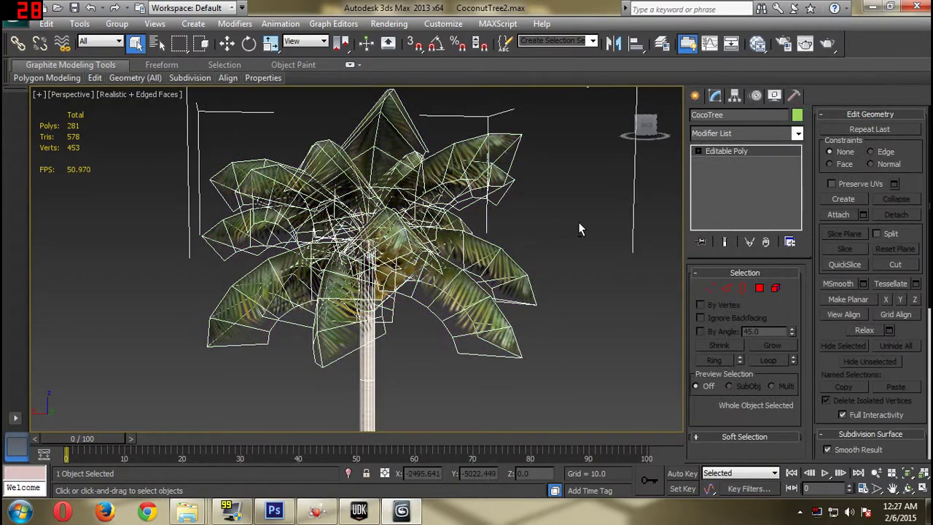
alt+middle_drag(578, 229, 560, 310)
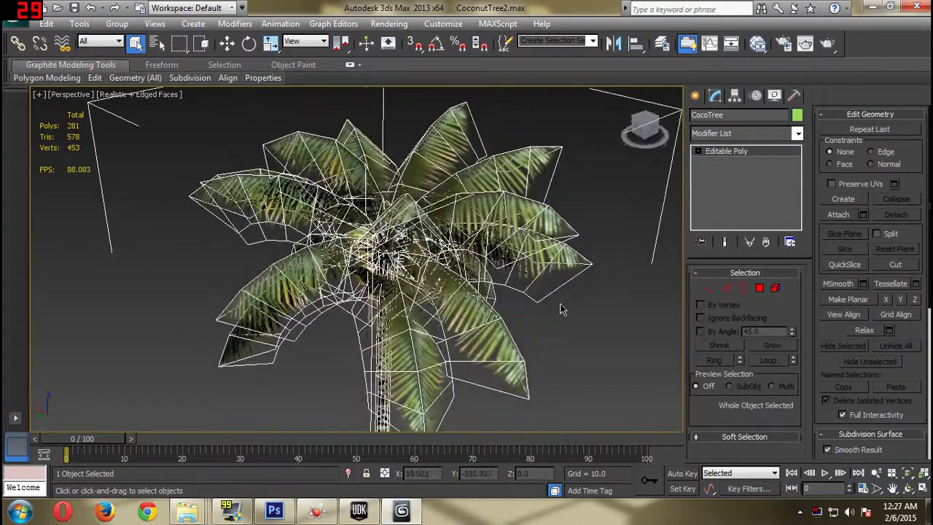
click(799, 135)
scroll(744, 256, down, 20)
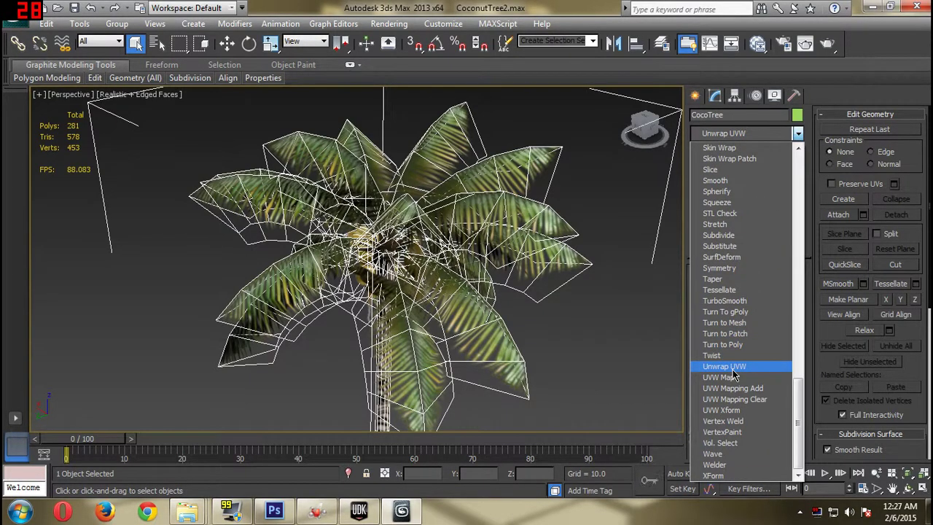
click(729, 366)
alt+middle_drag(540, 266, 454, 359)
Switch to UDK, reopen the Content Browser, and open 01GrassQuad in the Static Mesh Editor
click(358, 510)
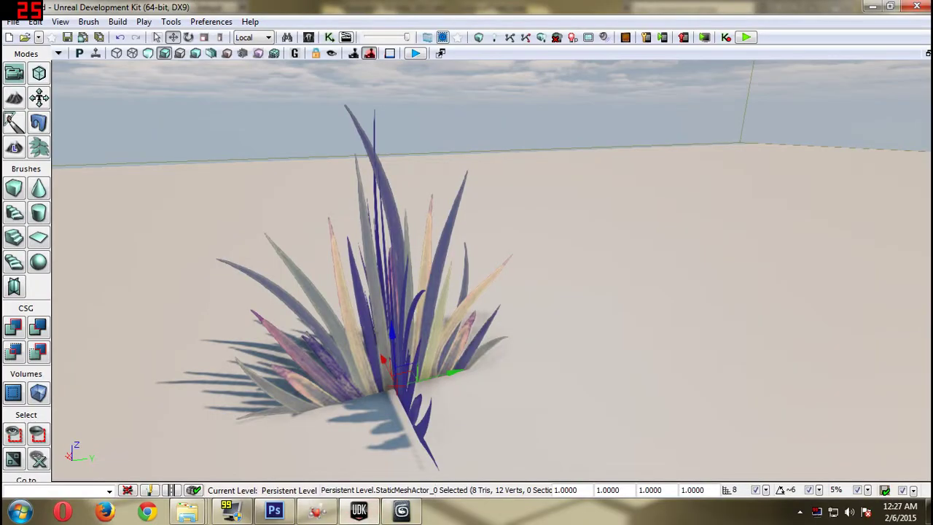
click(309, 37)
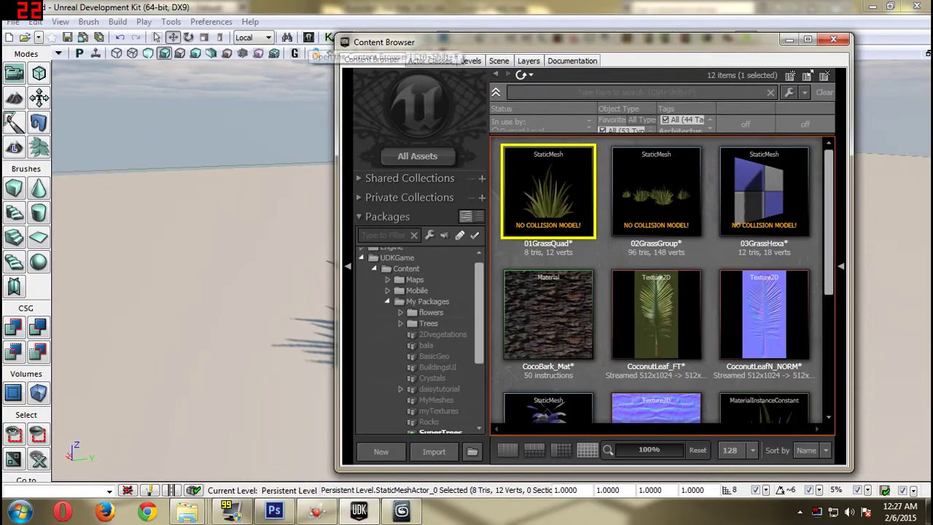
double_click(548, 191)
drag(93, 3, 491, 25)
Show the UV overlay for the 01GrassQuad mesh and examine its UV Channel 1 layout and the model from other angles
click(291, 38)
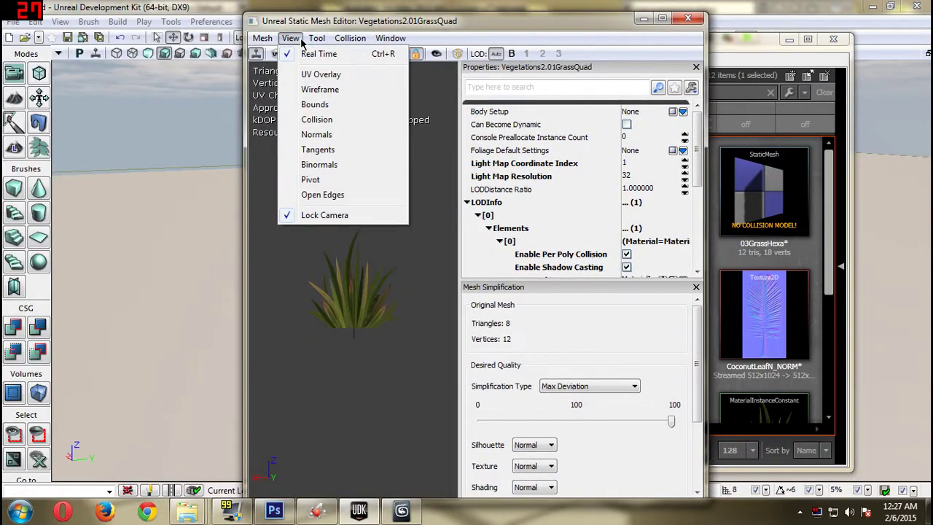
click(318, 75)
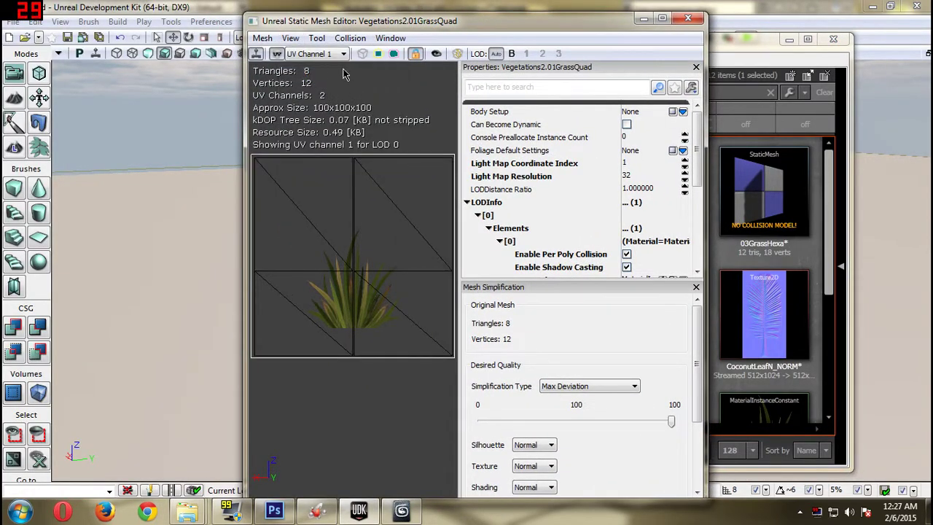
click(338, 55)
click(436, 44)
drag(364, 219, 430, 240)
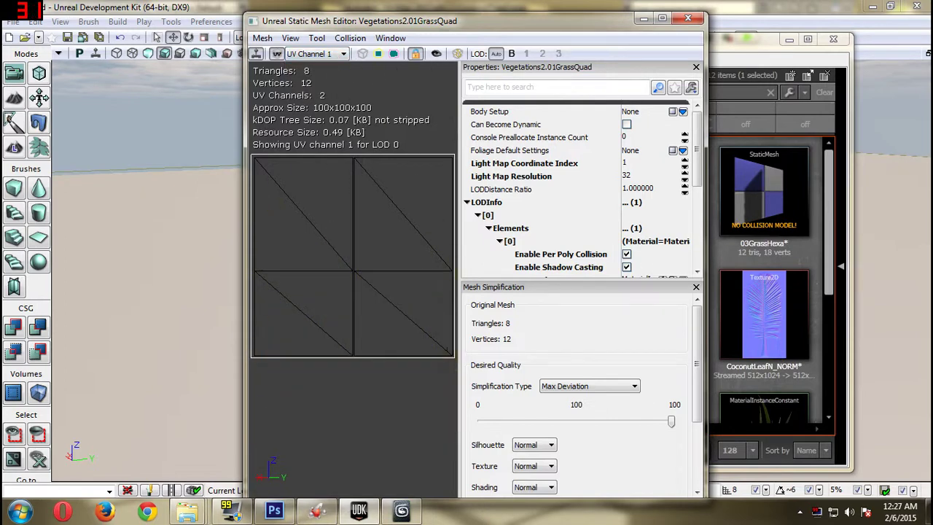
drag(354, 277, 409, 285)
right_drag(353, 277, 353, 251)
drag(354, 252, 474, 175)
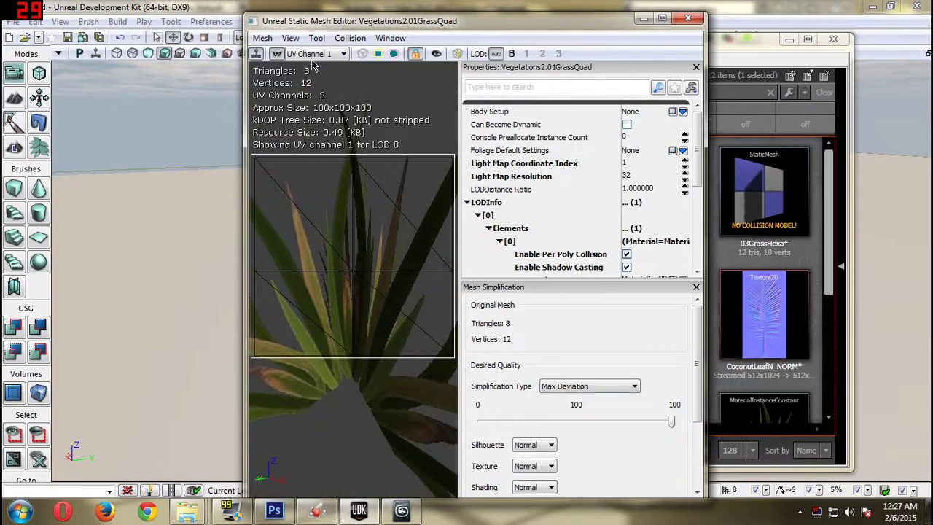
Switch to 3ds Max and set the Unwrap UVW map channel to 2, moving the current UVs to that channel
click(402, 510)
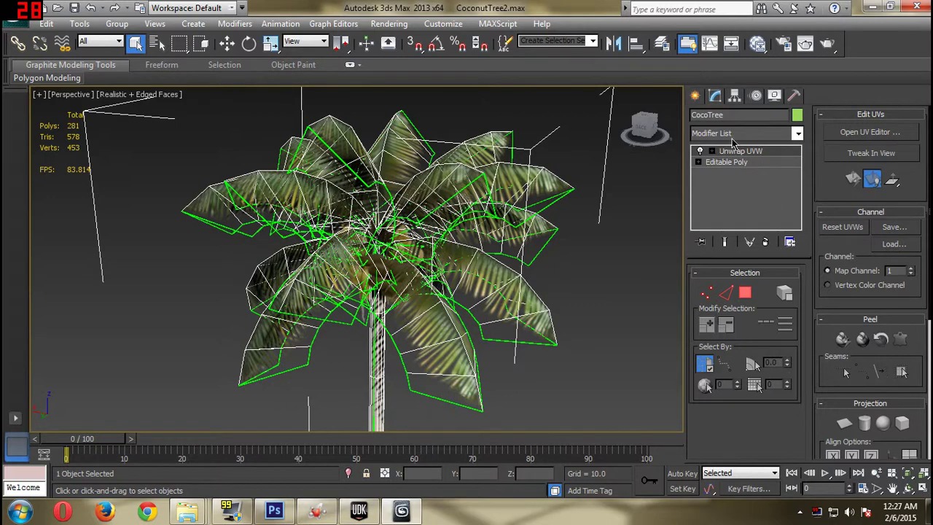
click(911, 267)
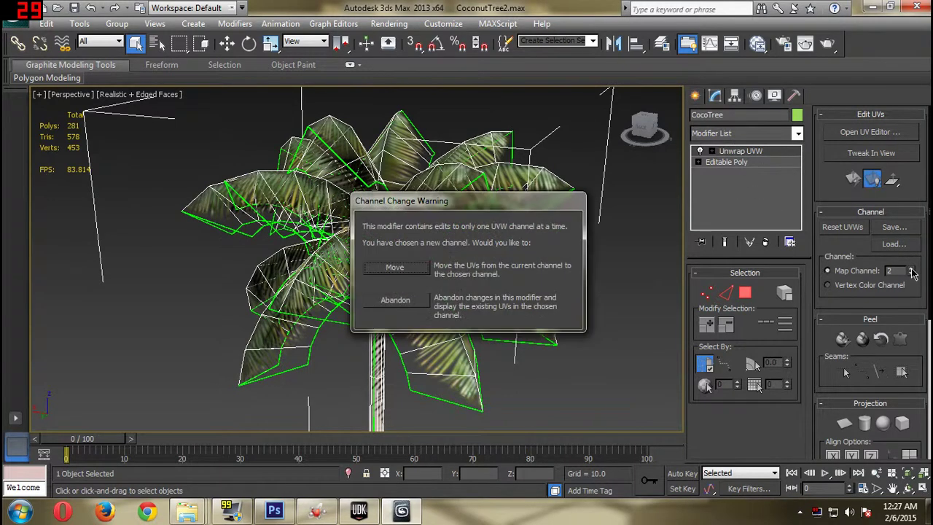
click(395, 268)
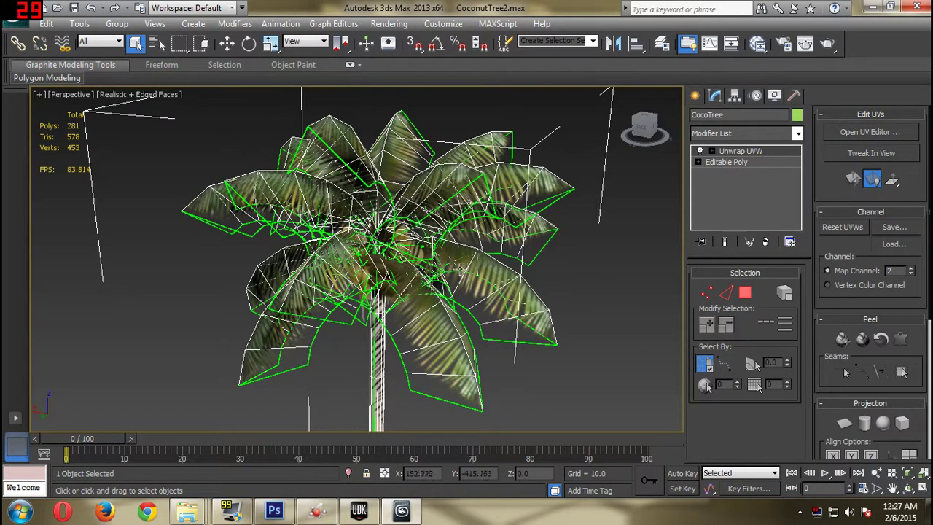
Open the UV editor for CocoTree at polygon level and select all of the tree's UV faces
click(748, 293)
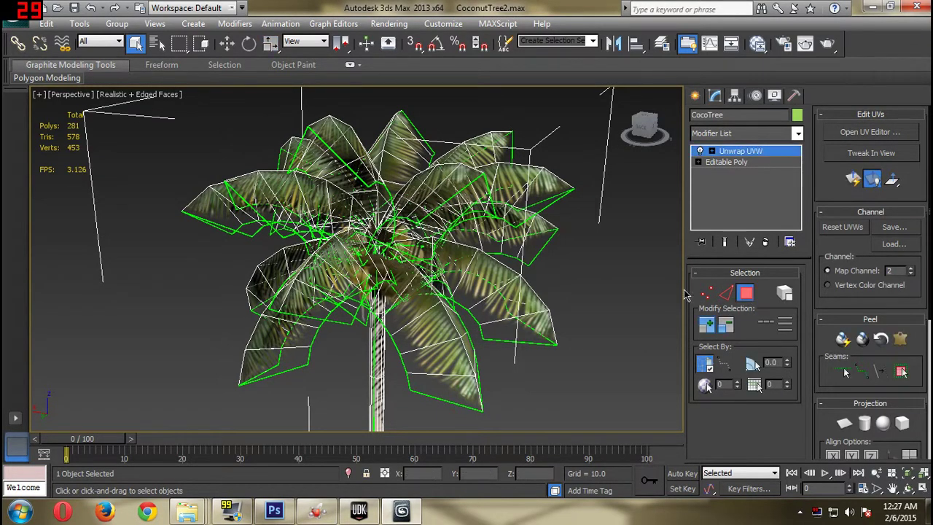
click(862, 132)
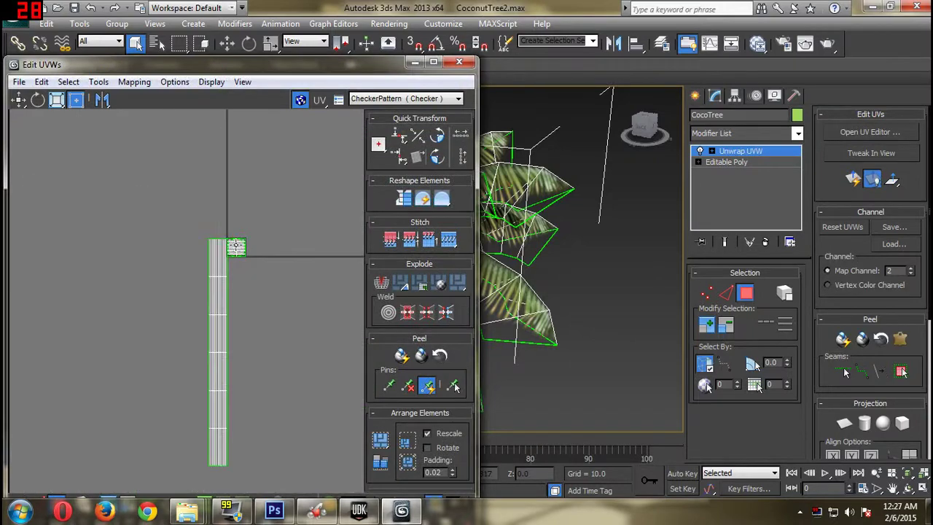
scroll(236, 246, up, 5)
scroll(141, 232, down, 3)
scroll(242, 413, down, 4)
drag(242, 412, 270, 440)
middle_drag(275, 352, 284, 375)
scroll(285, 375, up, 5)
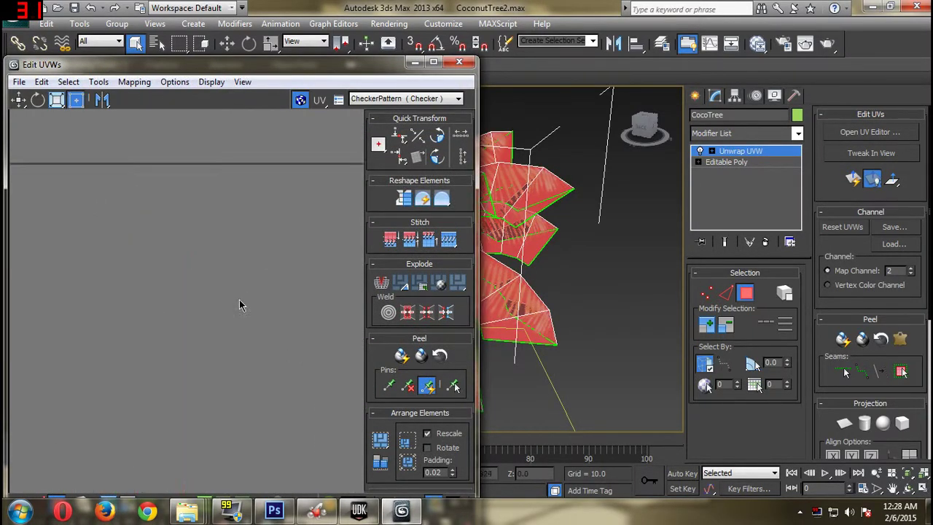
middle_drag(240, 291, 401, 363)
middle_drag(209, 278, 278, 347)
scroll(277, 351, up, 4)
middle_drag(205, 296, 236, 363)
scroll(259, 372, up, 3)
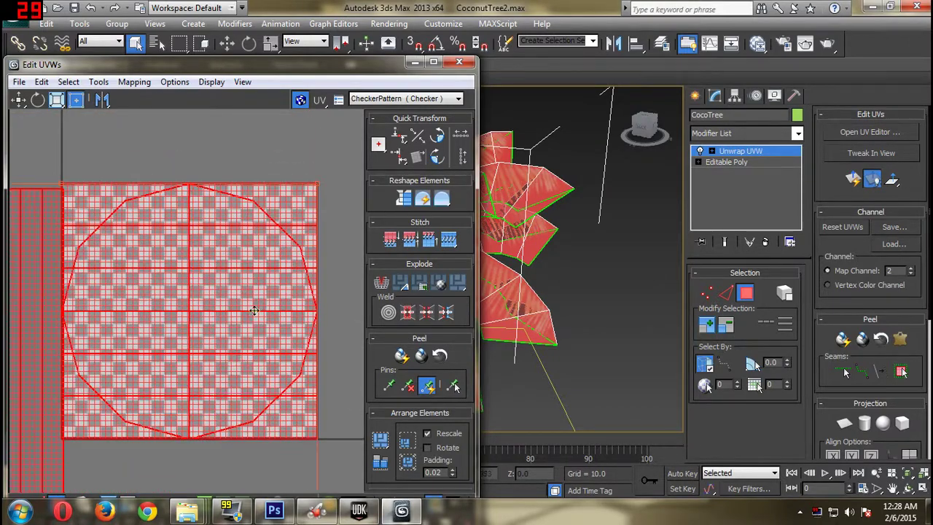
Pack the selected tree UVs with Recursive Packing, 0.02 padding, and normalized and rescaled clusters
click(78, 83)
mouse_move(113, 86)
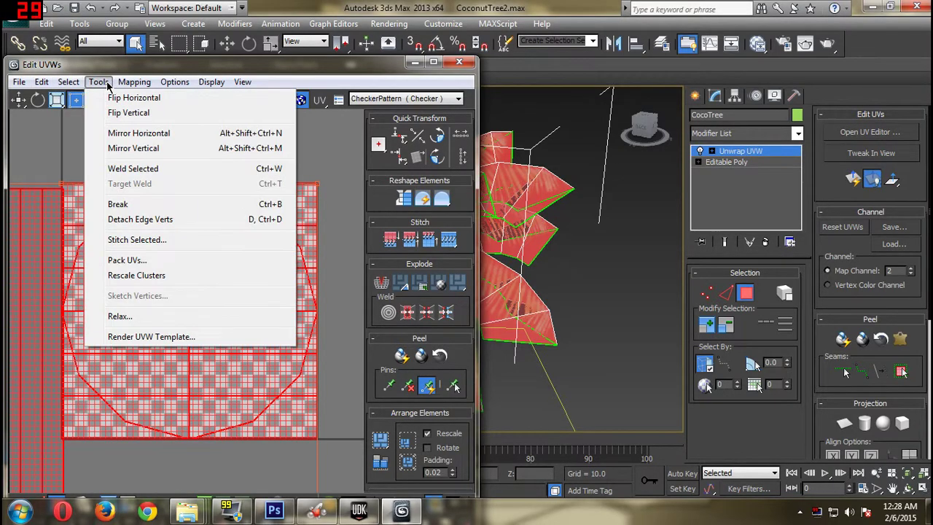
click(128, 260)
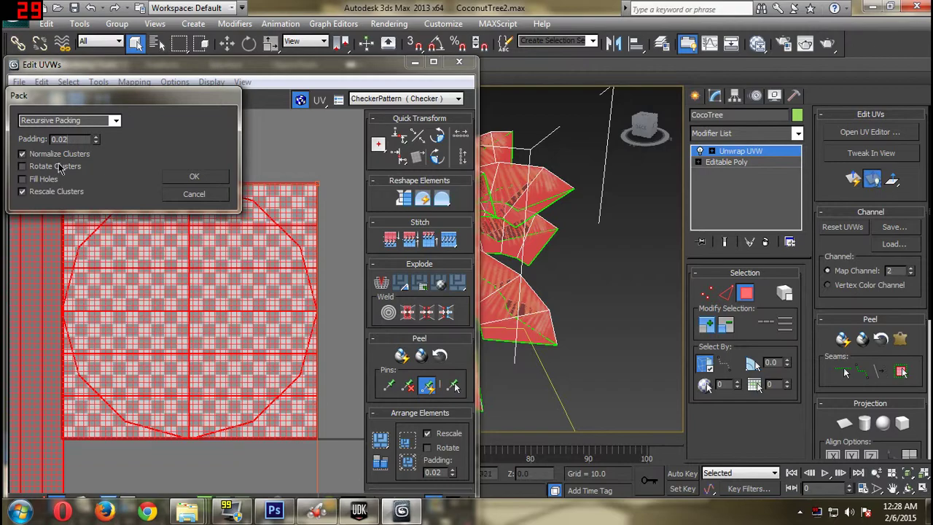
click(194, 176)
Scale the packed UV layout to better fill the UV tile with a small margin, deselect it, and close the UV editor
scroll(153, 255, up, 4)
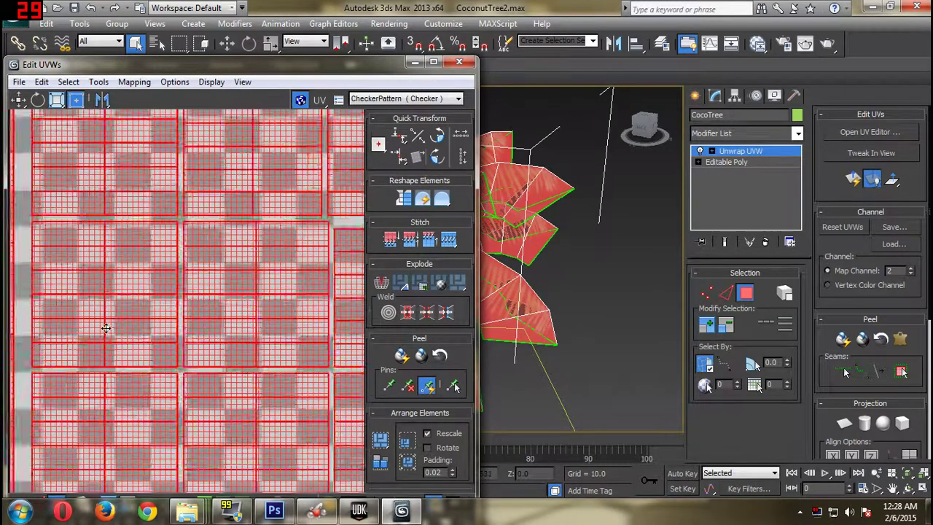
scroll(70, 435, down, 4)
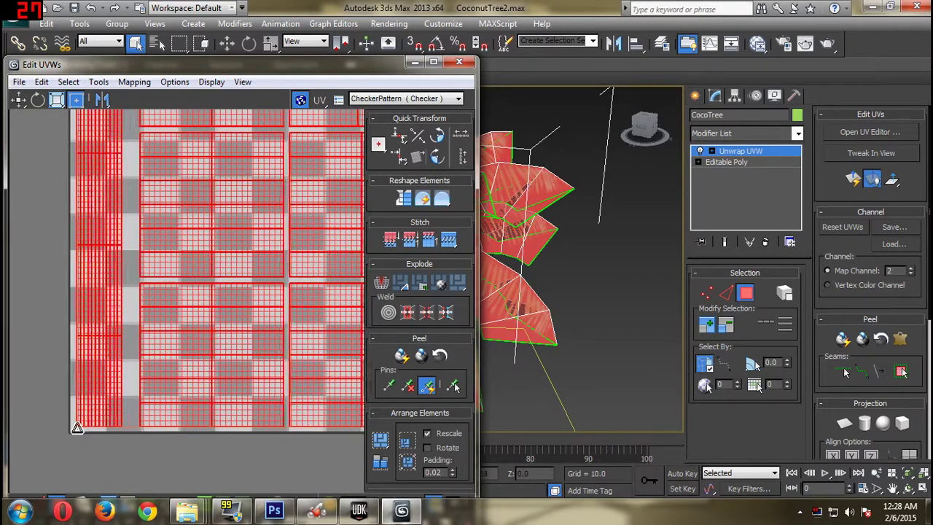
middle_drag(336, 186, 241, 275)
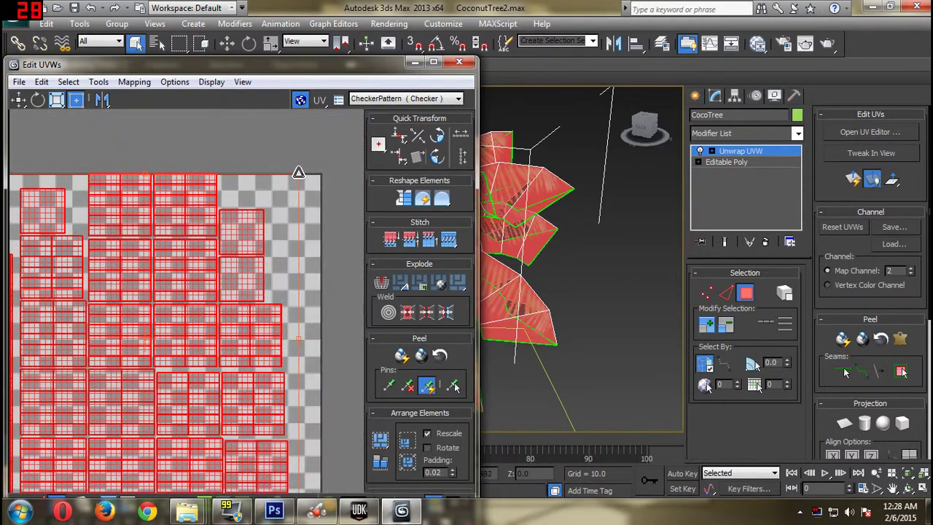
drag(299, 173, 317, 179)
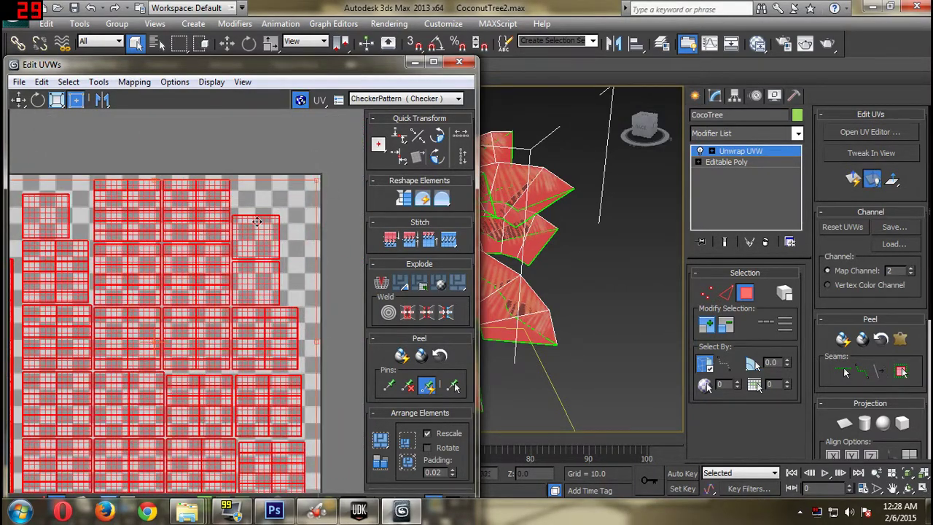
scroll(229, 242, down, 2)
middle_drag(191, 308, 260, 308)
scroll(298, 301, up, 2)
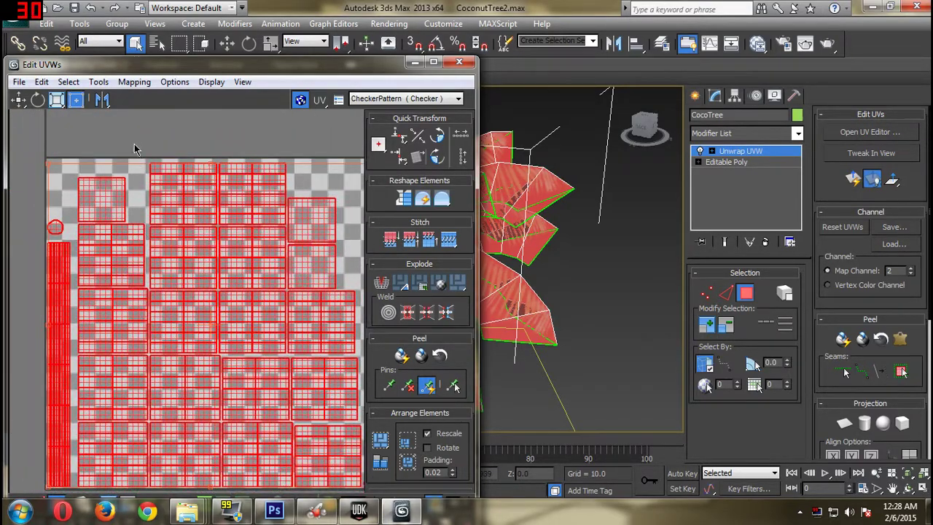
click(134, 149)
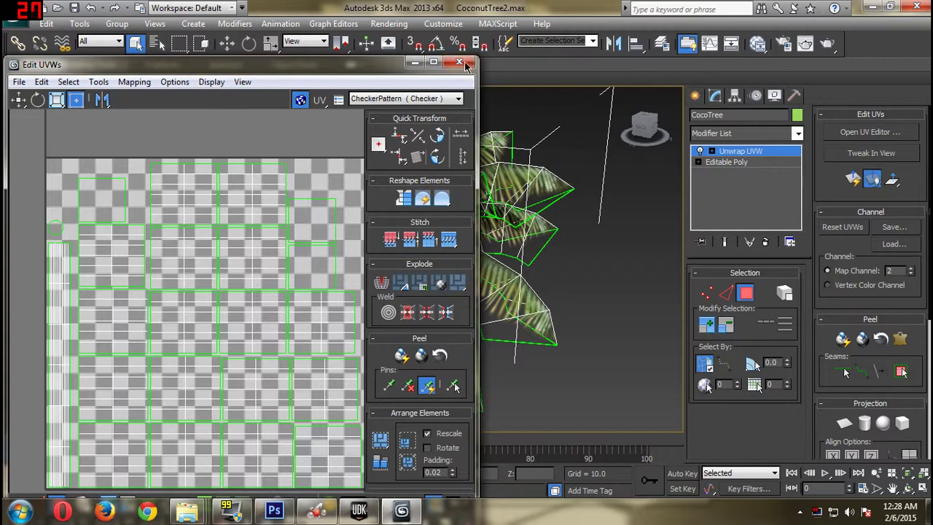
click(465, 64)
Convert the unwrapped CocoTree to an editable poly and deselect it
mouse_move(44, 79)
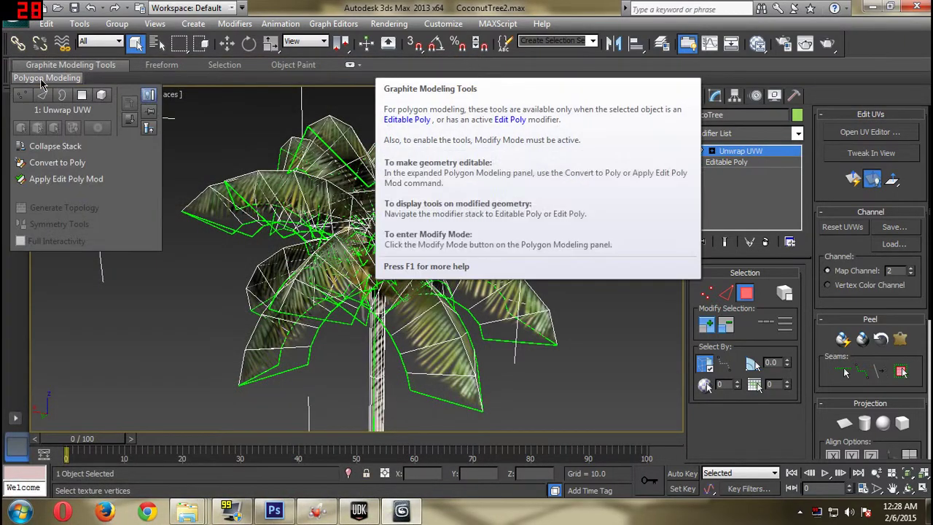
click(57, 162)
click(263, 149)
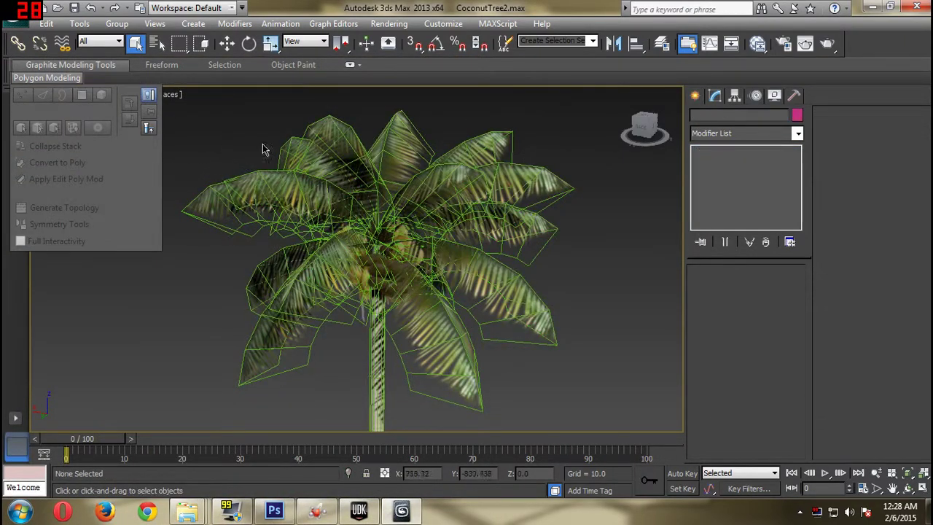
Switch to UDK, close the Static Mesh Editor, and place a WindDirectionalSource actor beside the grass in the level
click(358, 514)
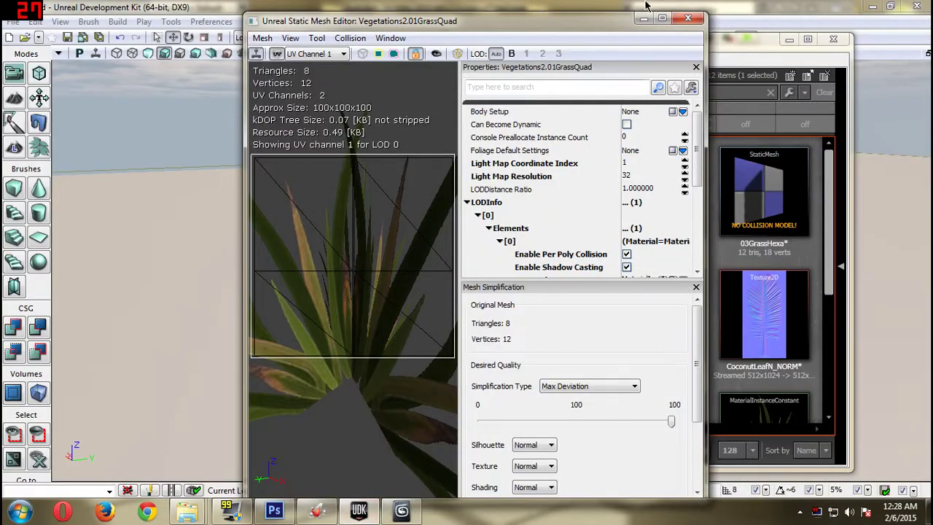
click(689, 17)
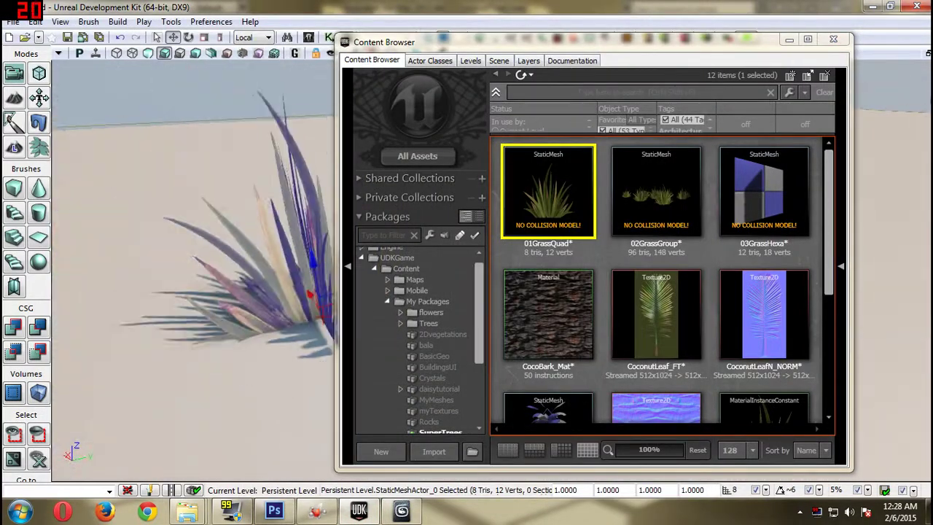
right_drag(219, 277, 261, 255)
click(429, 61)
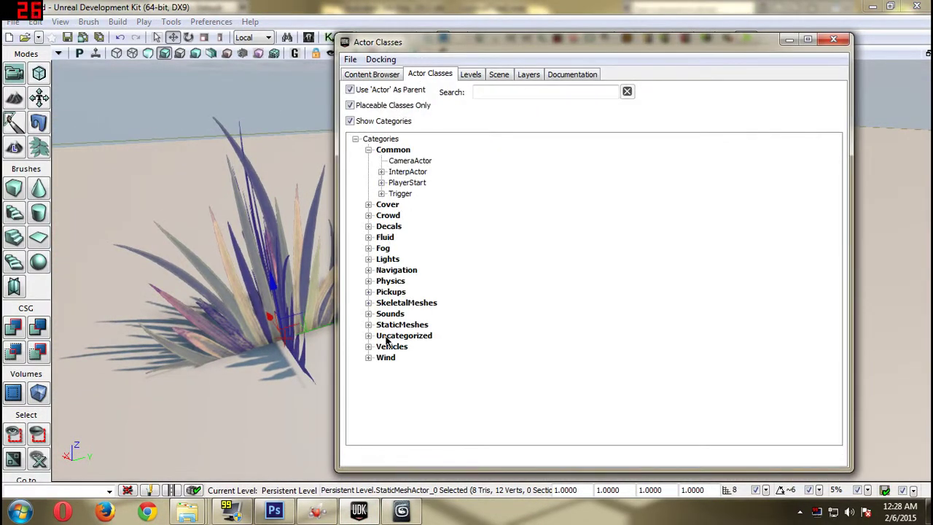
click(368, 357)
click(398, 371)
drag(425, 368, 171, 361)
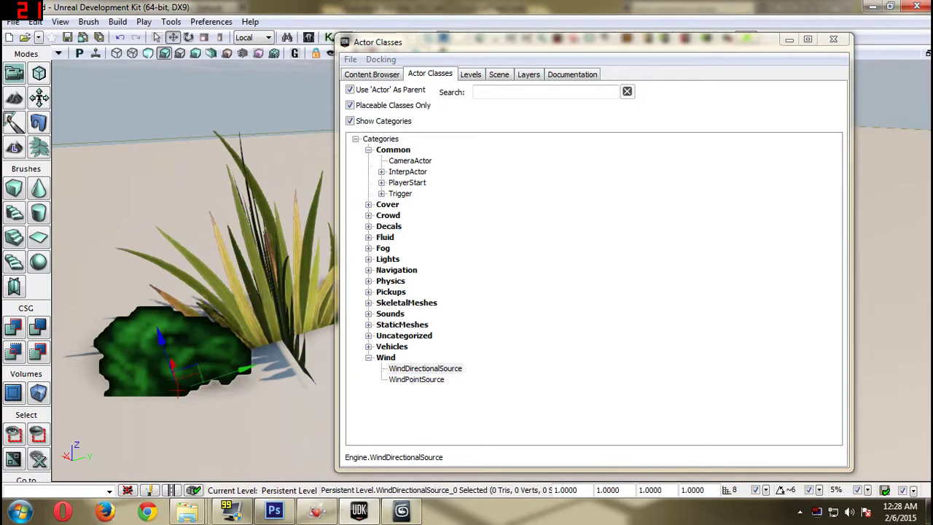
Close the Actor Classes browser and turn on real-time viewport preview to watch the grass mesh in the wind
click(834, 39)
click(96, 54)
right_drag(466, 270, 350, 244)
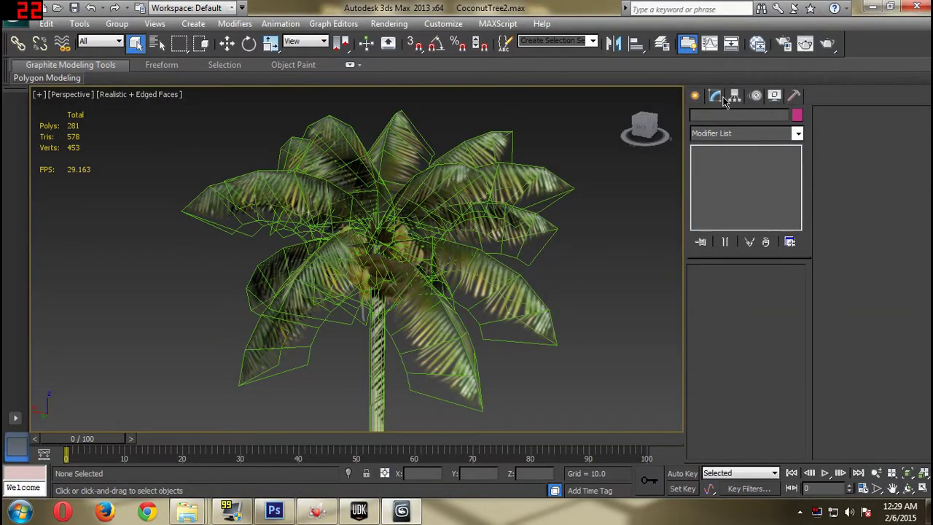
Switch to 3ds Max and apply a VertexPaint modifier to the CocoTree mesh
click(481, 184)
click(729, 136)
key(v)
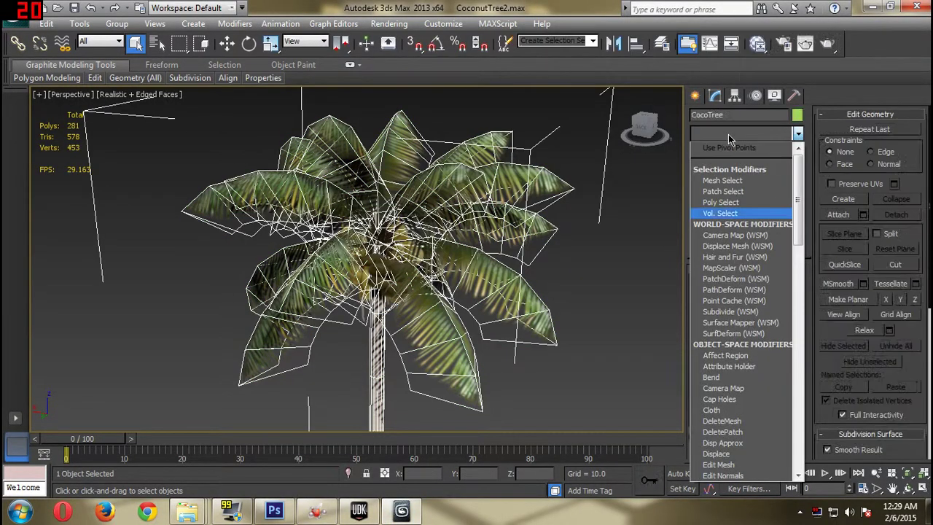
key(v)
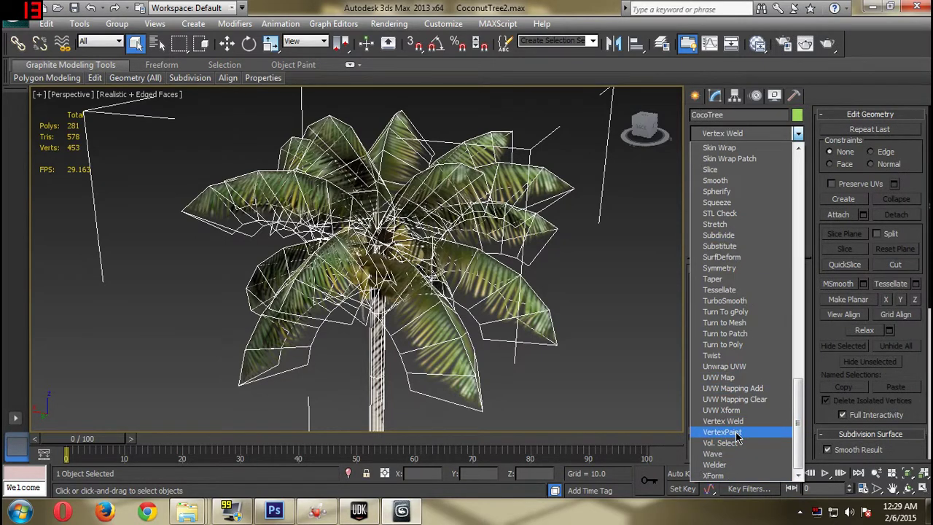
click(738, 432)
mouse_move(29, 95)
mouse_down()
mouse_move(35, 167)
mouse_move(8, 142)
mouse_move(34, 95)
mouse_move(24, 93)
mouse_up()
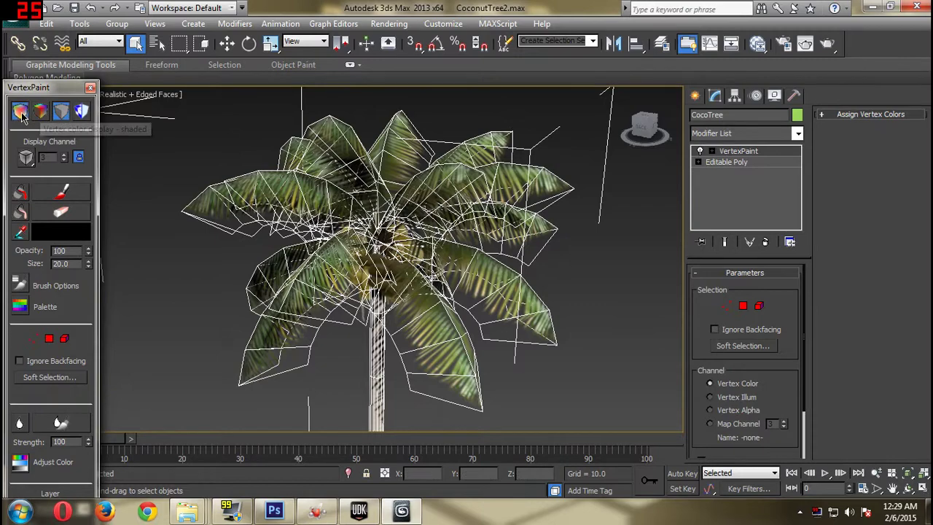
Display shaded vertex colors on CocoTree and fill the entire mesh with black
click(26, 113)
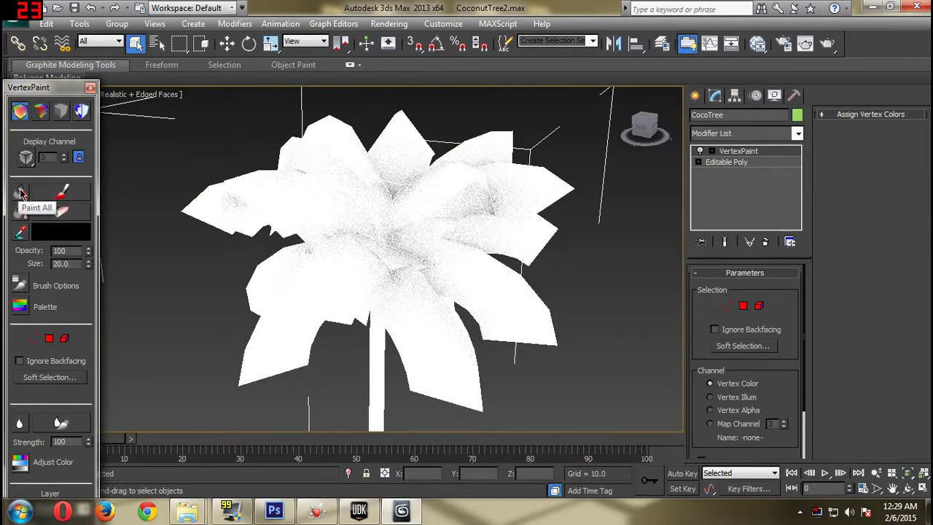
click(21, 192)
scroll(383, 224, down, 5)
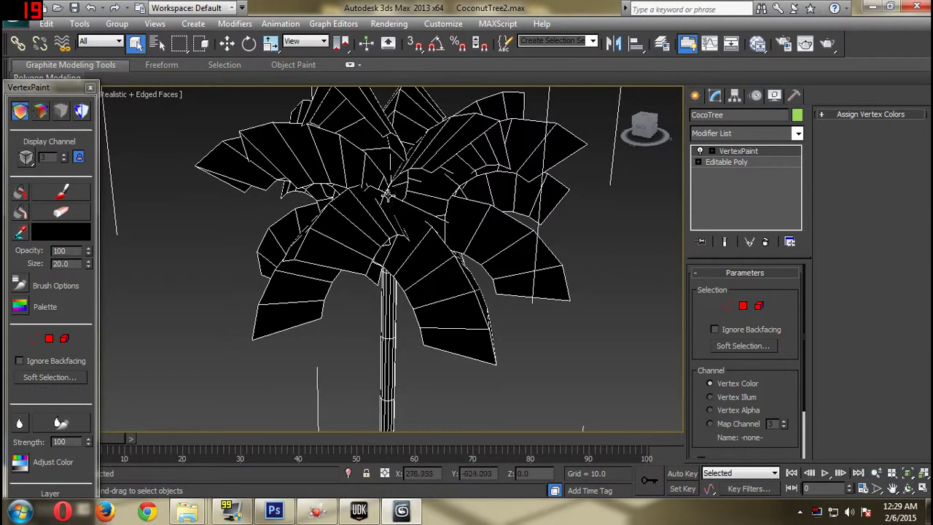
scroll(421, 209, up, 3)
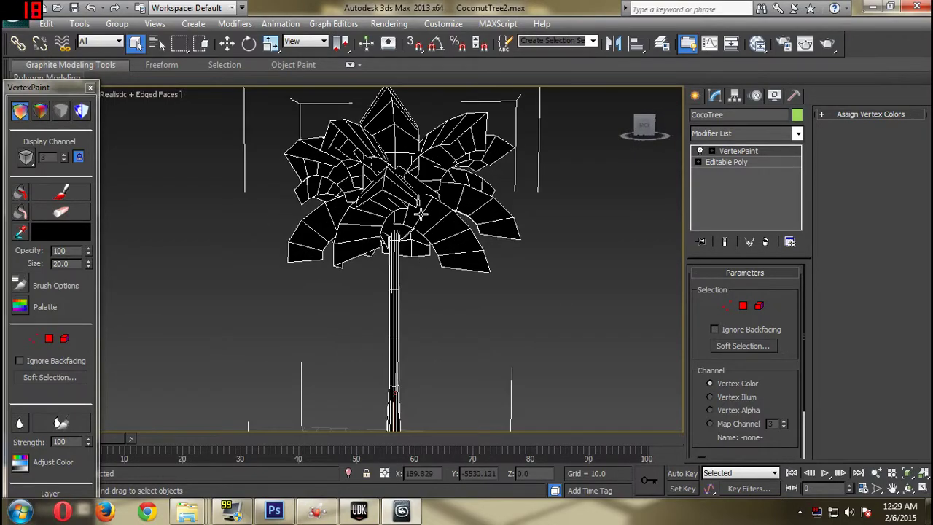
Check the grass in the UDK level, and return to 3ds Max to view the black tree's crown from another side
click(358, 510)
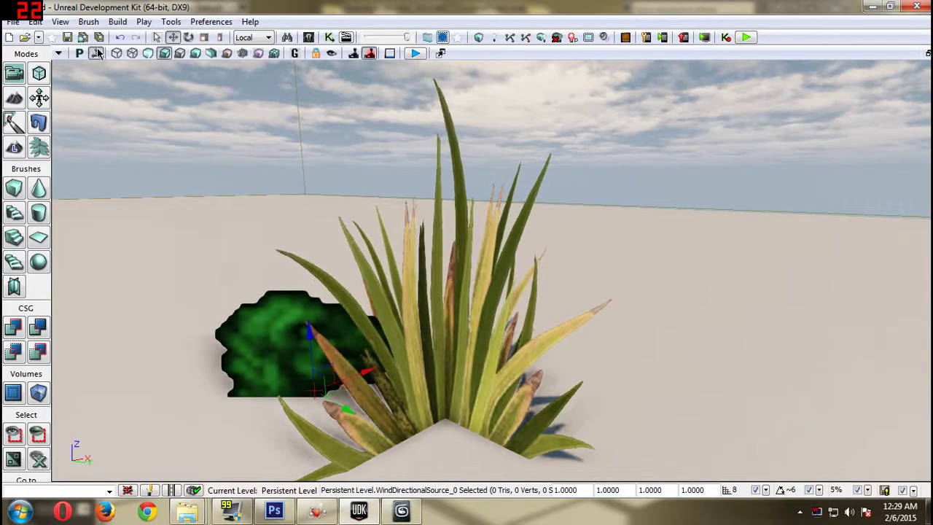
click(402, 510)
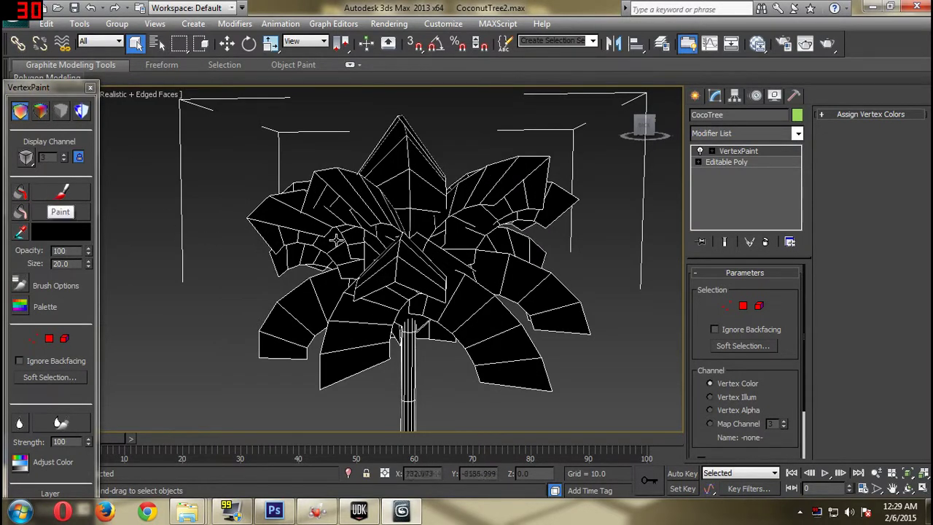
alt+middle_drag(476, 248, 206, 230)
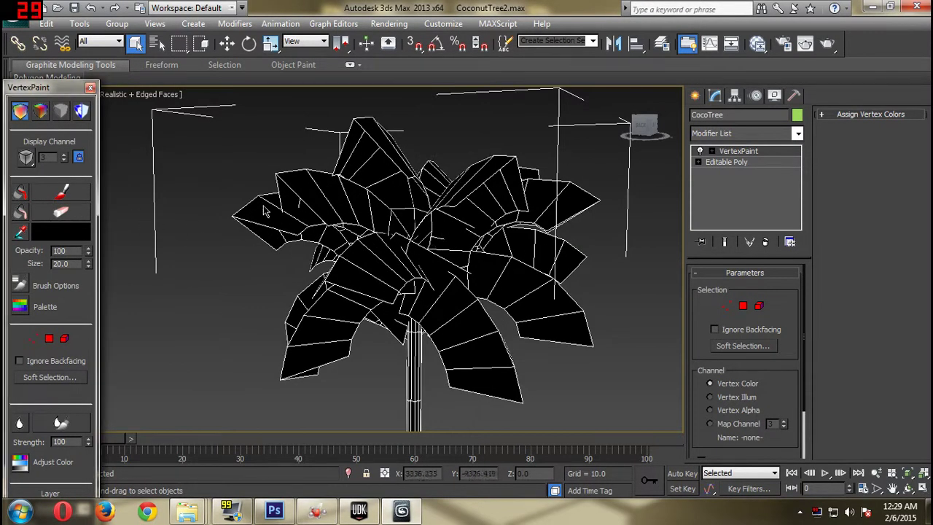
Set the vertex paint color to red and brush it onto the outer ends of the first palm leaves
drag(473, 89, 529, 89)
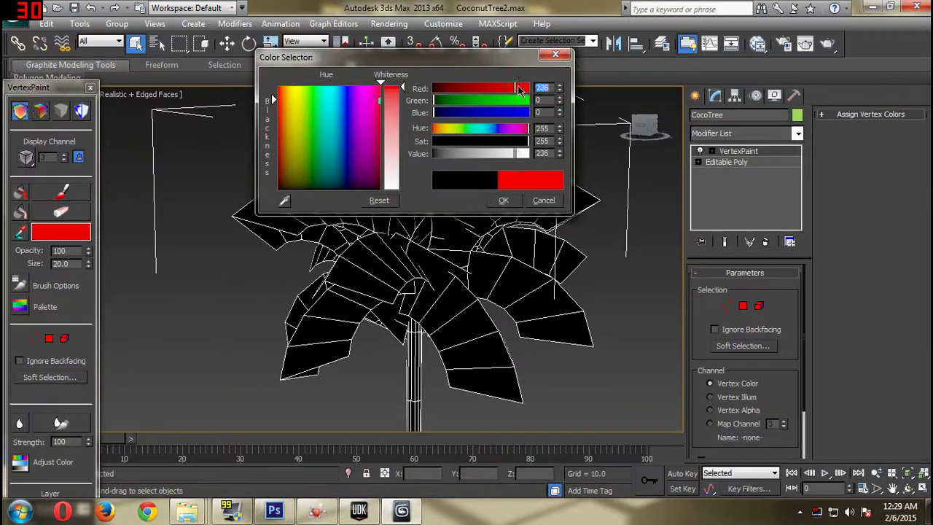
click(503, 201)
click(62, 192)
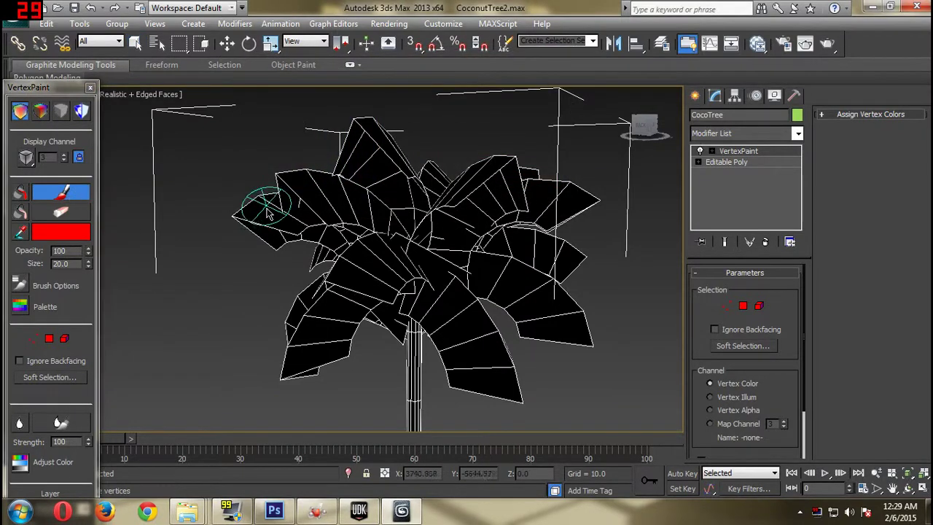
drag(246, 206, 252, 228)
drag(312, 211, 295, 223)
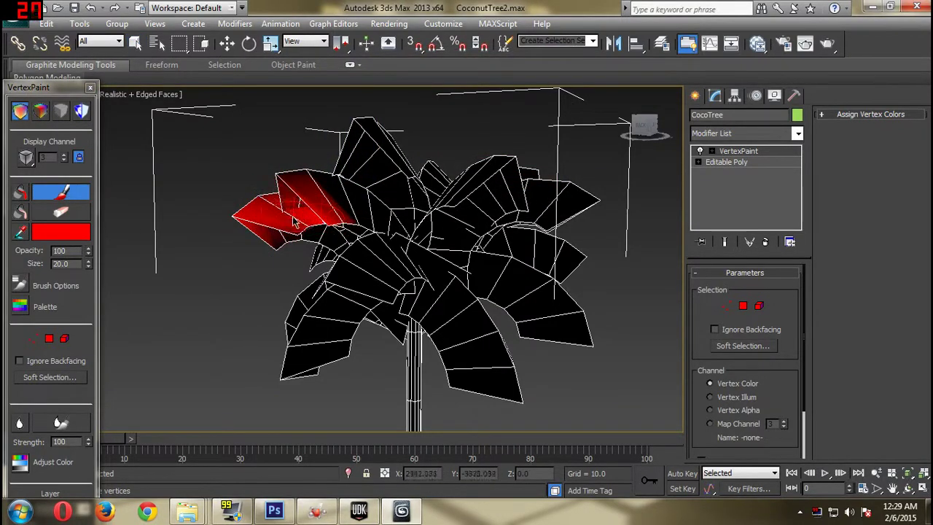
Brush red onto the outer halves of the palm leaves adjoining the already painted ones, on the upper and side leaves of the crown
alt+middle_drag(348, 166, 326, 231)
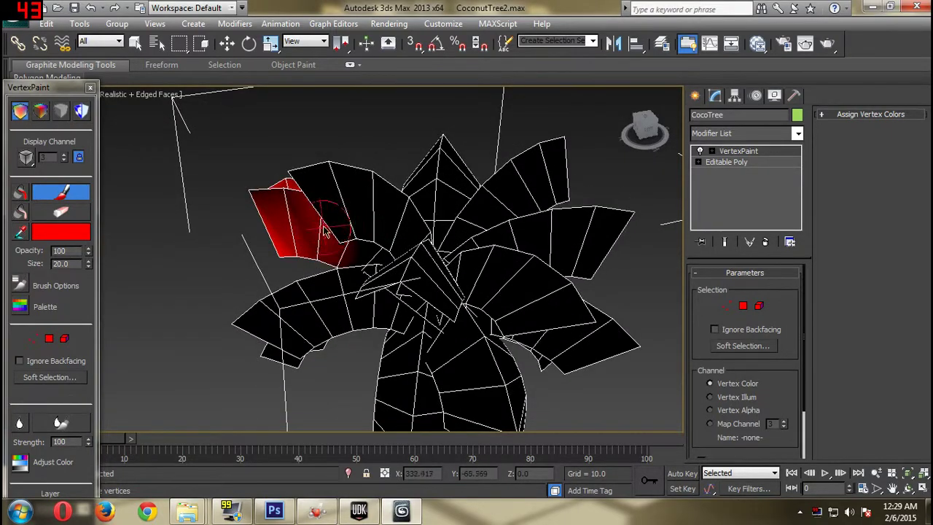
drag(339, 231, 336, 207)
mouse_move(338, 211)
alt+middle_down()
mouse_move(496, 232)
mouse_move(503, 245)
alt+middle_up()
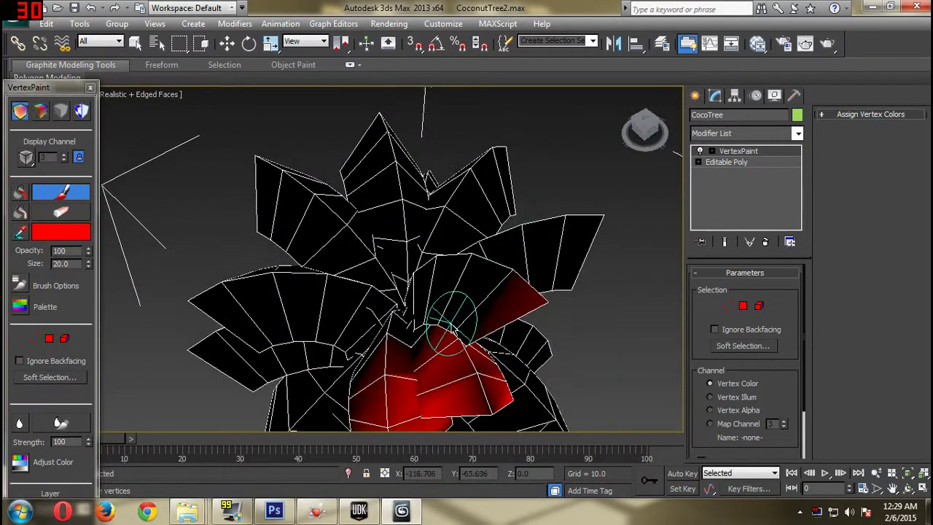
drag(446, 323, 451, 293)
alt+middle_drag(452, 291, 491, 263)
drag(491, 263, 565, 324)
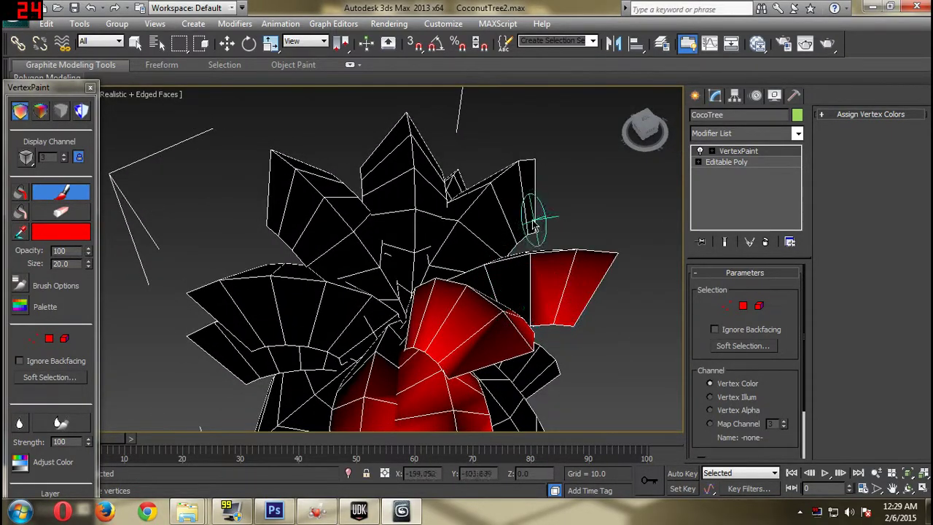
drag(533, 221, 563, 227)
mouse_move(563, 227)
alt+middle_down()
mouse_move(430, 236)
mouse_move(414, 212)
mouse_move(425, 285)
mouse_move(423, 274)
mouse_move(414, 277)
alt+middle_up()
scroll(414, 211, down, 2)
scroll(425, 285, down, 3)
scroll(425, 285, up, 3)
drag(368, 364, 371, 379)
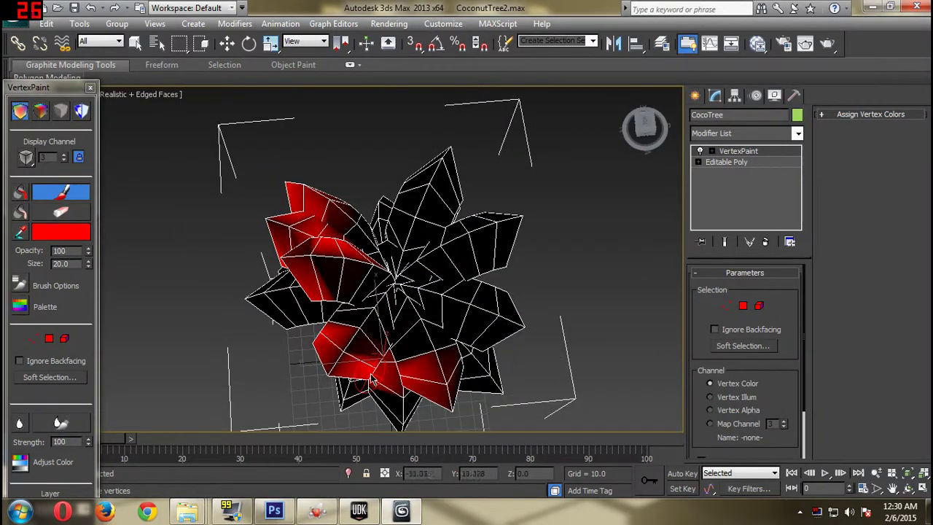
Continue brushing red around the crown, covering the outer parts of the lower and front leaves while keeping their bases black
alt+middle_drag(377, 408, 343, 396)
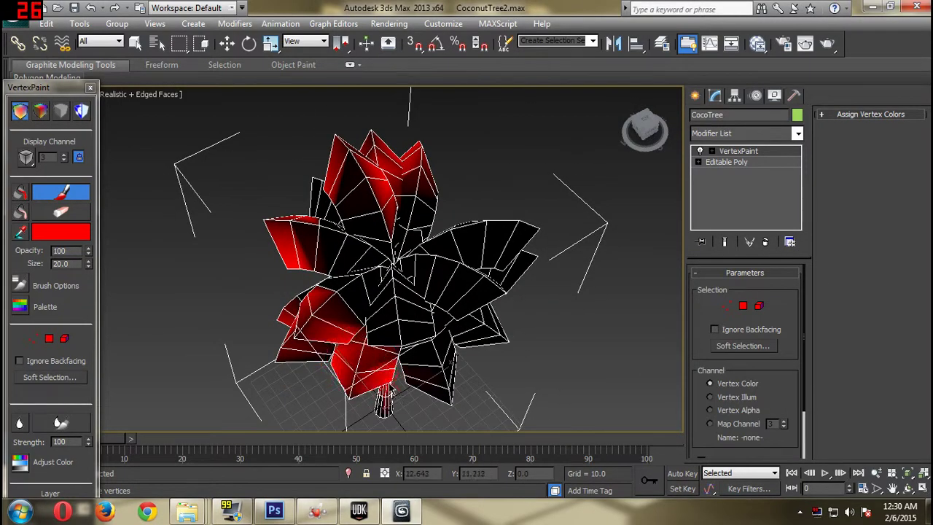
mouse_move(447, 361)
alt+middle_down()
mouse_move(405, 376)
mouse_move(434, 364)
alt+middle_up()
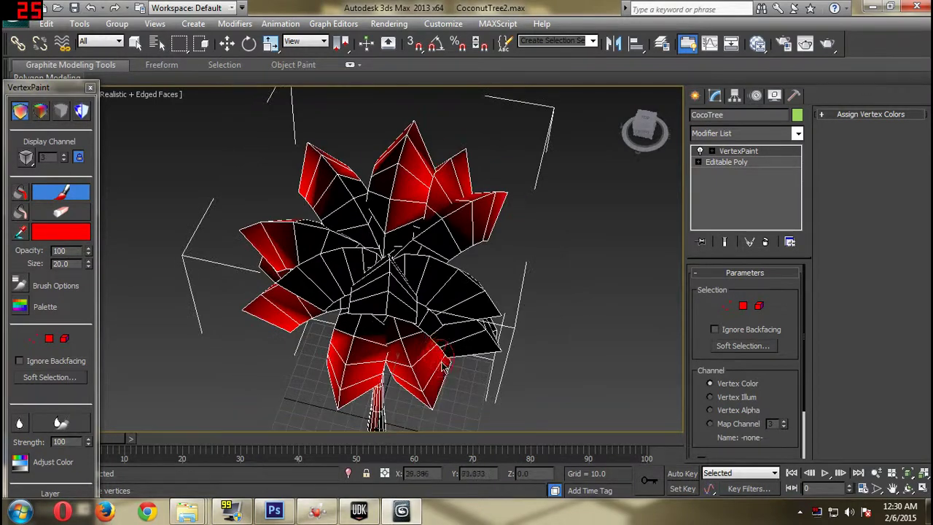
mouse_move(434, 365)
mouse_down()
mouse_move(444, 350)
mouse_move(418, 328)
mouse_up()
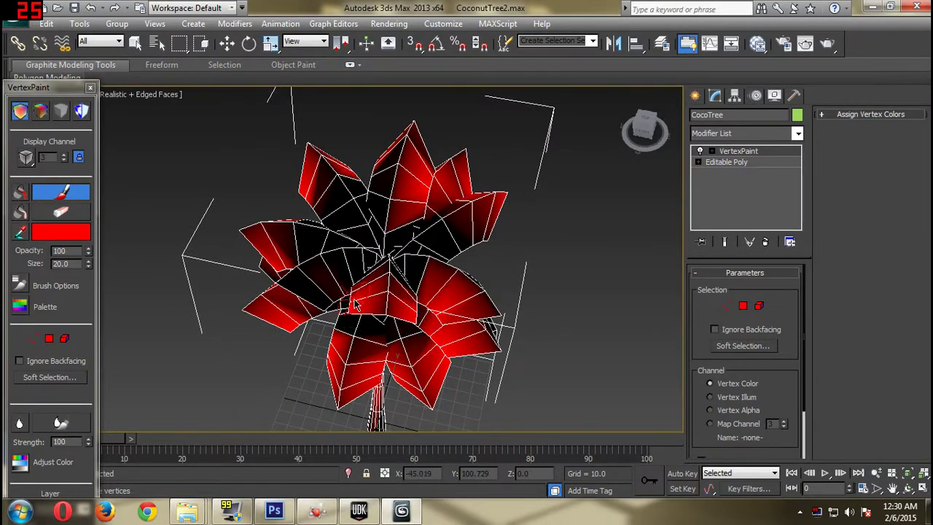
drag(355, 304, 331, 290)
alt+middle_drag(332, 290, 351, 300)
mouse_move(351, 300)
mouse_down()
mouse_move(310, 288)
mouse_move(313, 295)
mouse_up()
mouse_move(313, 295)
alt+middle_down()
mouse_move(365, 292)
mouse_move(431, 306)
mouse_move(408, 336)
alt+middle_up()
drag(320, 305, 369, 300)
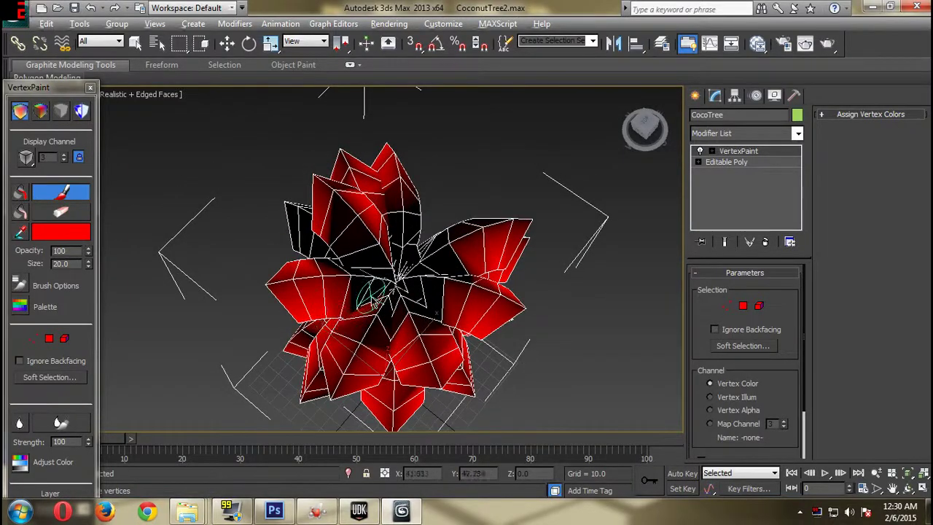
alt+middle_drag(369, 300, 326, 287)
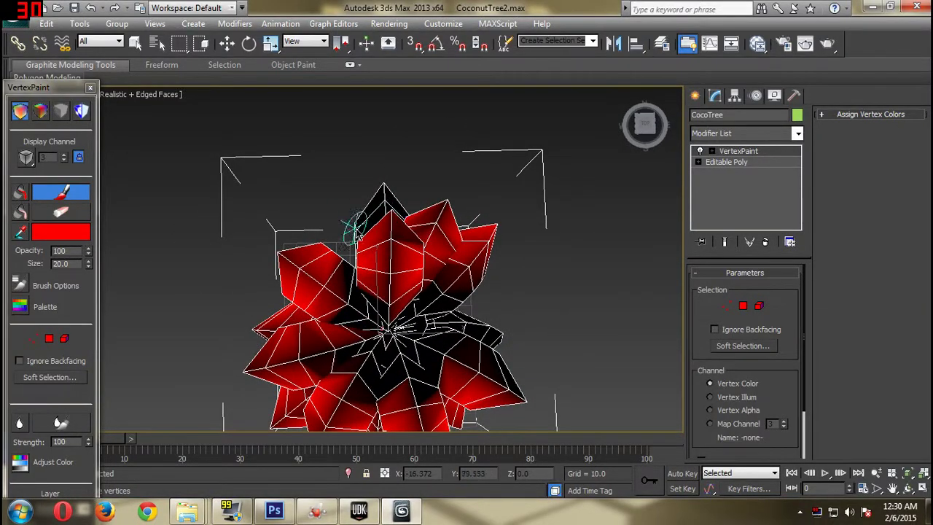
Paint the remaining black outer leaf sections red on the crown's far side, leaving the crown's center black
mouse_move(357, 228)
alt+middle_down()
mouse_move(481, 245)
mouse_move(447, 231)
alt+middle_up()
alt+middle_drag(423, 292, 417, 227)
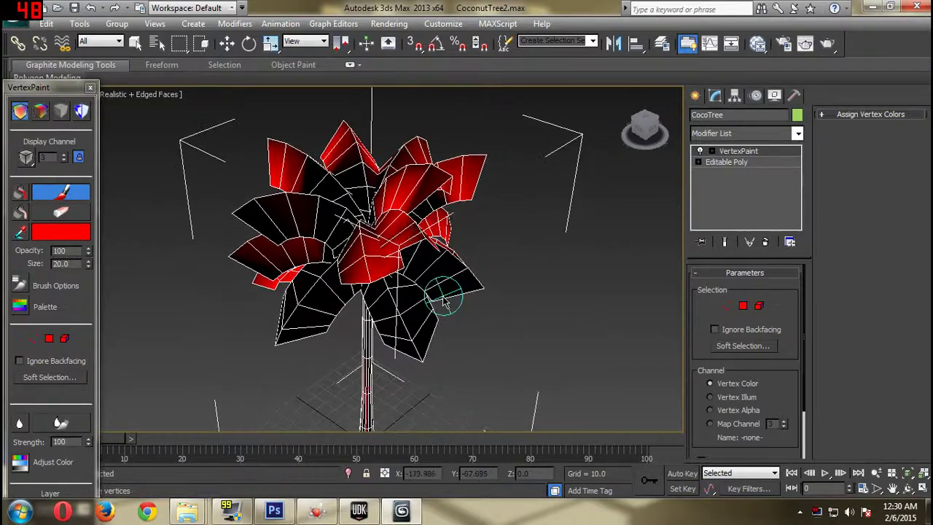
drag(446, 303, 446, 300)
alt+middle_drag(447, 300, 381, 252)
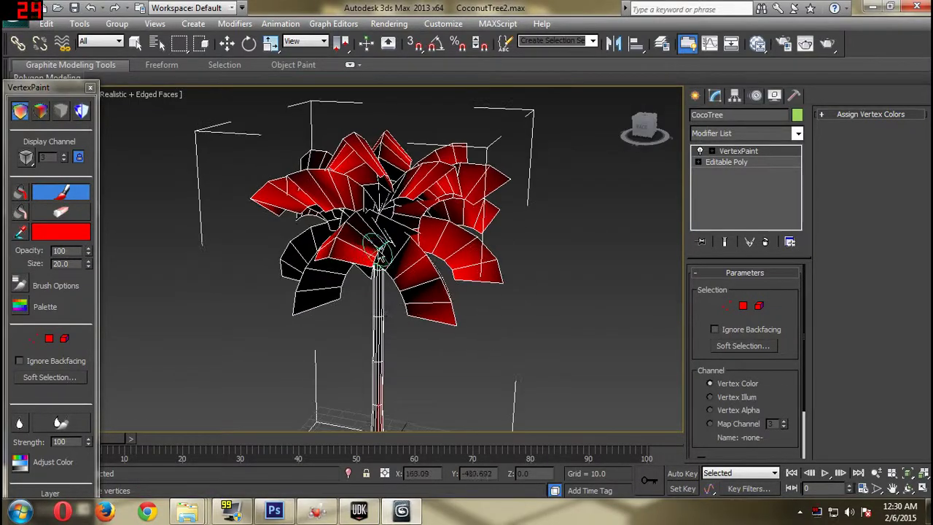
alt+middle_drag(360, 282, 450, 288)
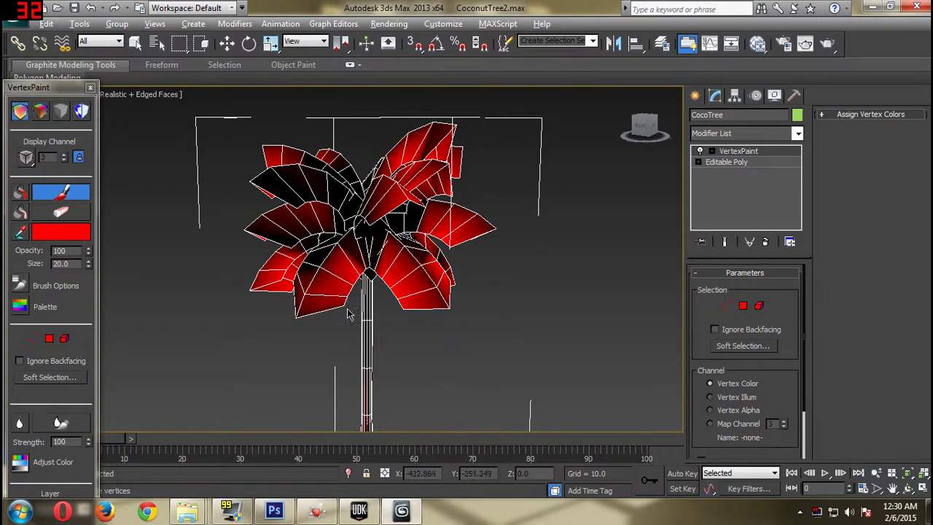
alt+middle_drag(348, 314, 332, 291)
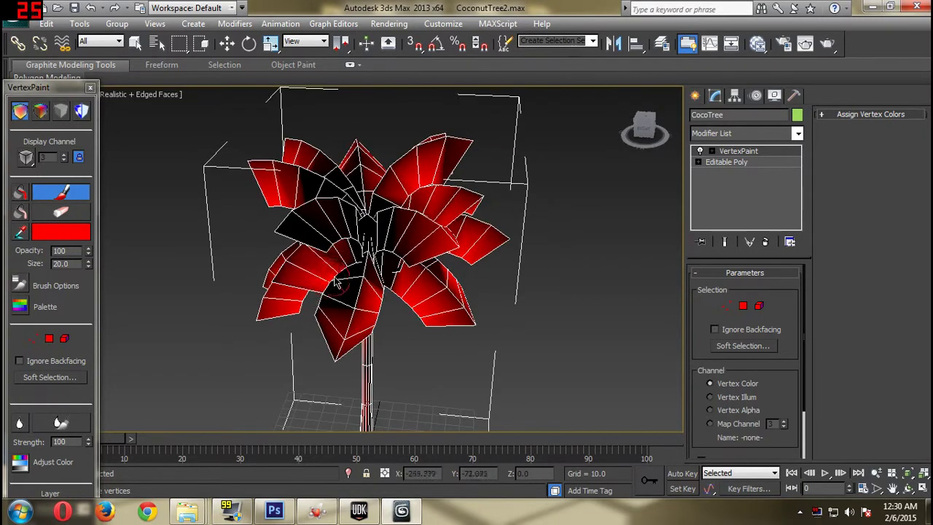
alt+middle_drag(350, 242, 427, 272)
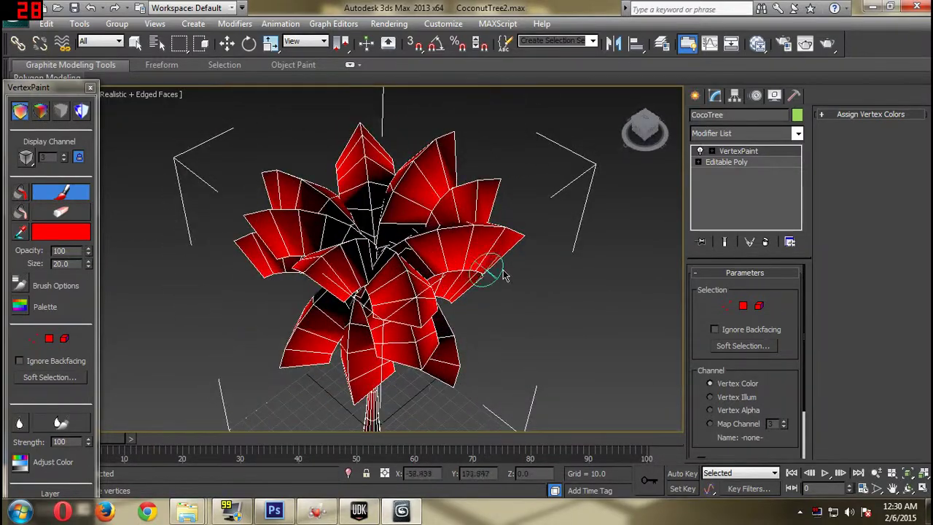
alt+middle_drag(503, 275, 428, 341)
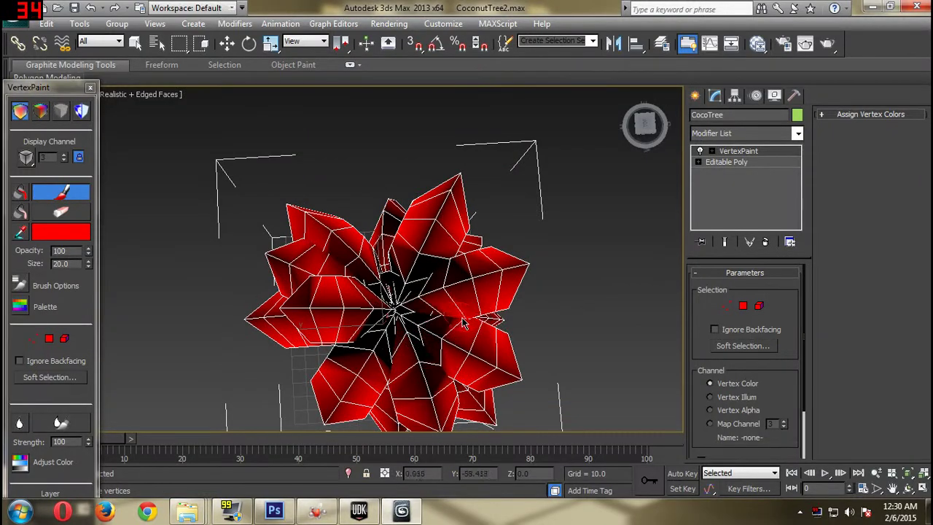
mouse_move(495, 324)
alt+middle_down()
mouse_move(451, 335)
mouse_move(472, 309)
mouse_move(426, 263)
mouse_move(386, 252)
mouse_move(359, 261)
mouse_move(405, 255)
mouse_move(427, 270)
mouse_move(367, 288)
mouse_move(277, 371)
mouse_move(238, 353)
alt+middle_up()
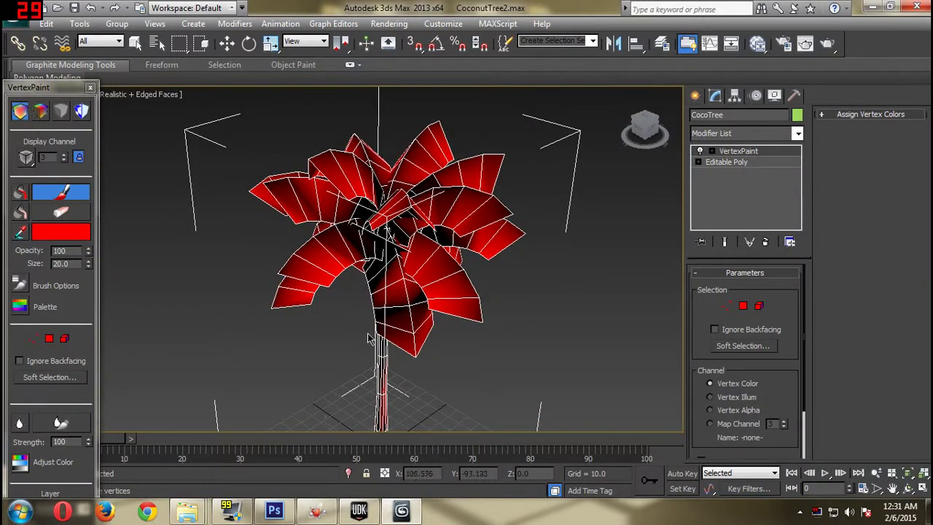
Examine the painted trunk and crown of the whole tree from several sides
alt+middle_drag(370, 338, 441, 323)
scroll(441, 323, down, 5)
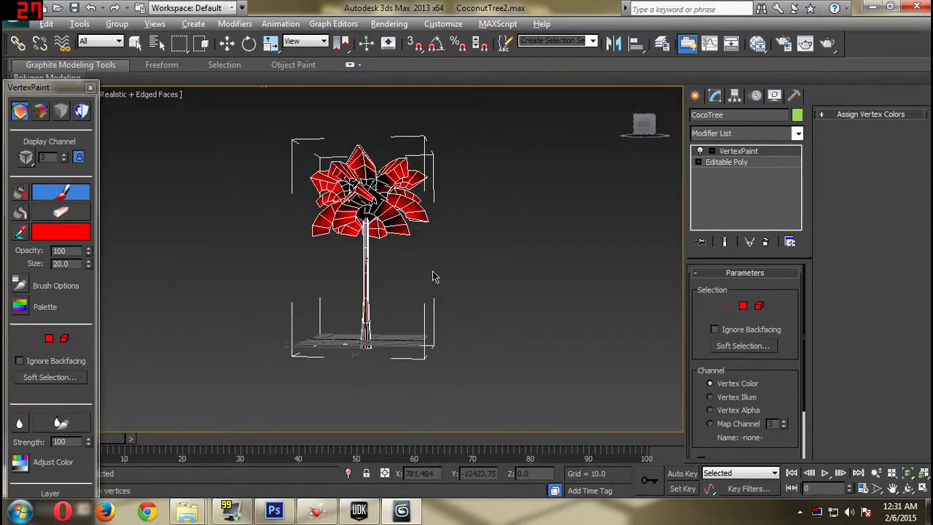
alt+middle_drag(432, 277, 311, 339)
scroll(385, 339, up, 5)
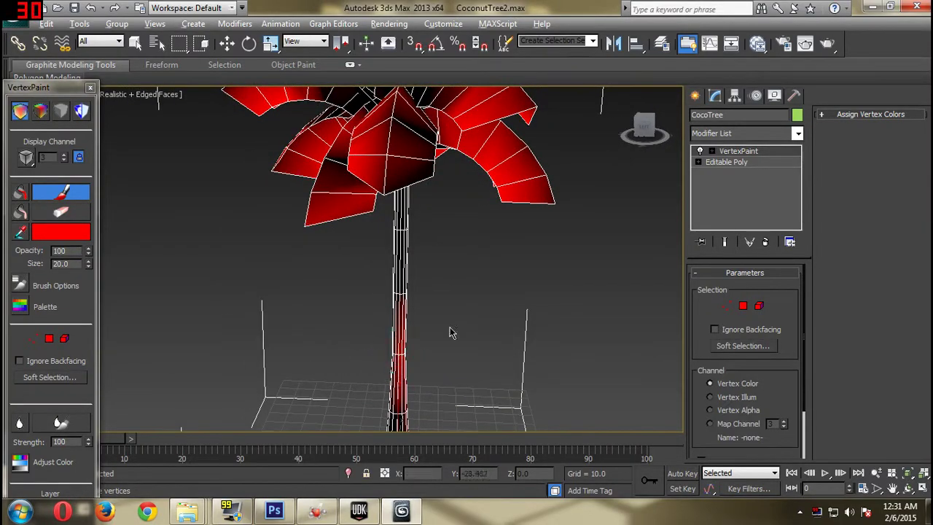
alt+middle_drag(450, 328, 351, 313)
middle_drag(400, 143, 348, 326)
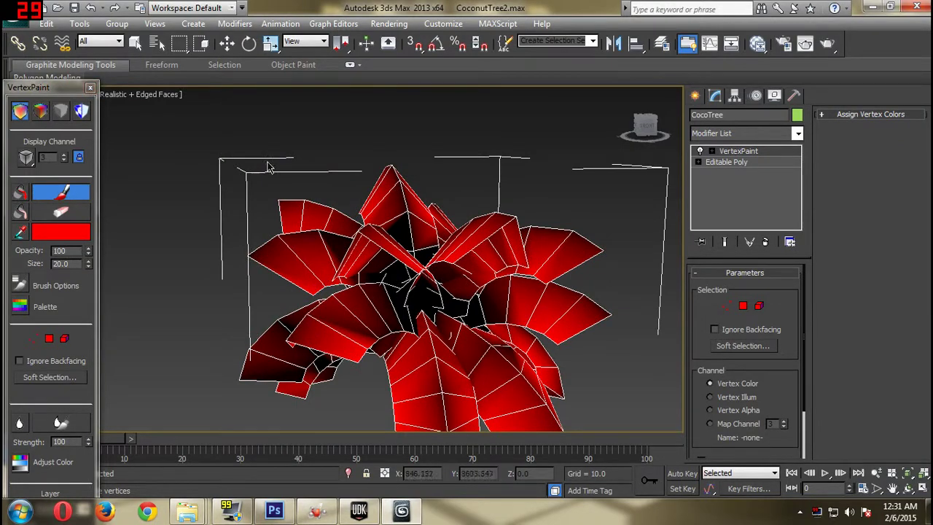
Close the VertexPaint tools and convert the painted CocoTree to an editable poly
click(90, 88)
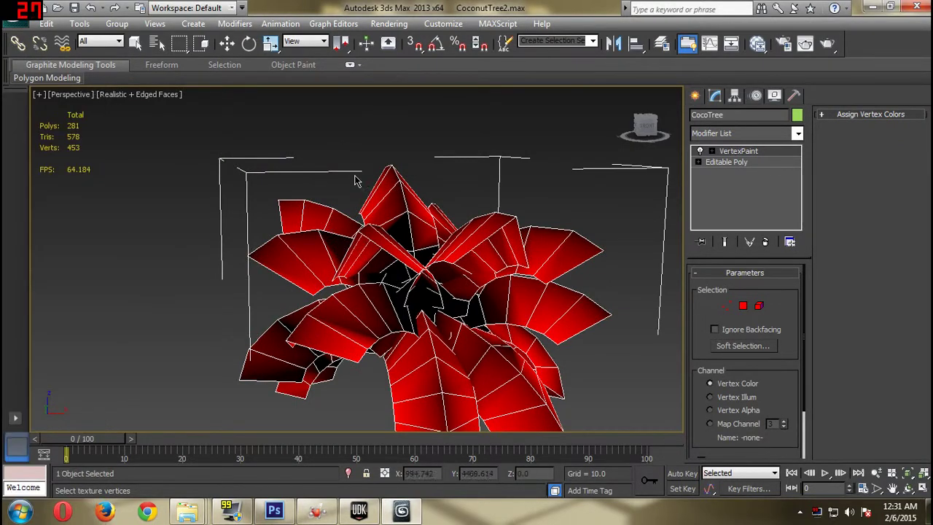
alt+middle_drag(358, 181, 426, 207)
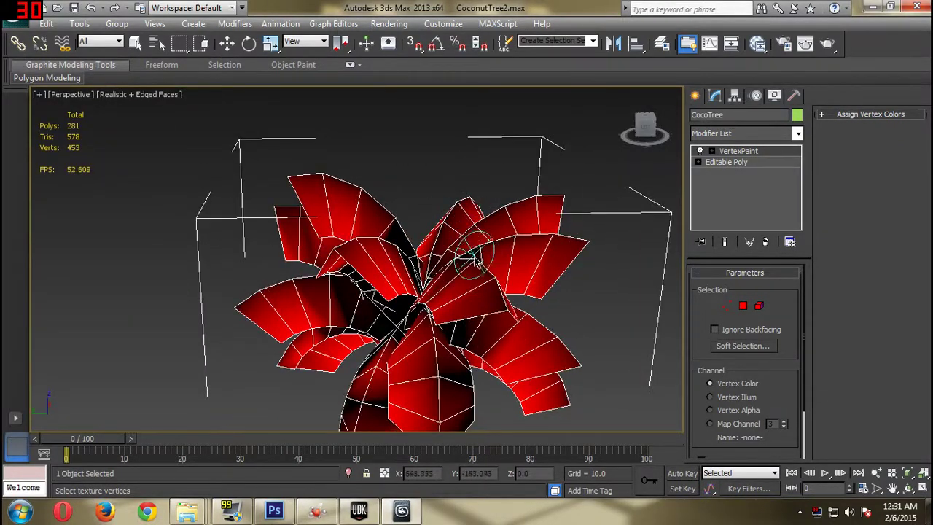
alt+middle_drag(487, 269, 454, 223)
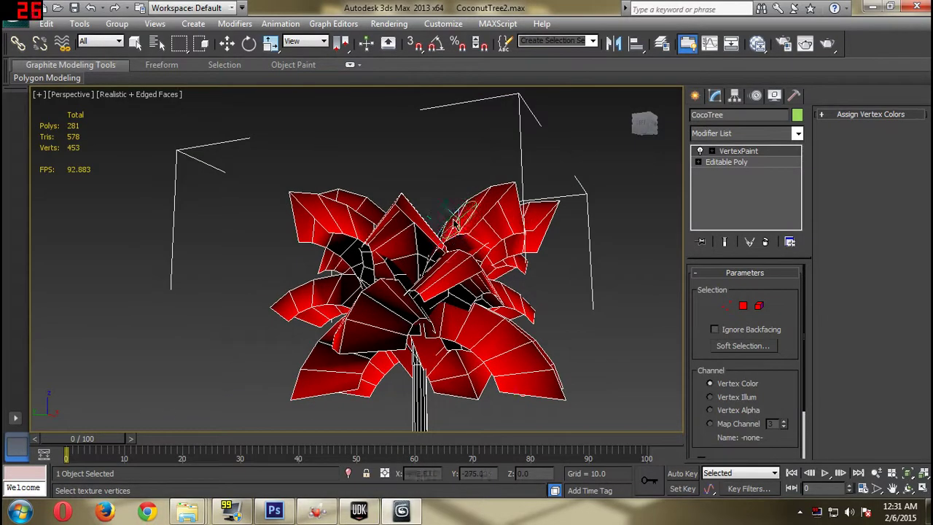
alt+middle_drag(465, 262, 296, 211)
click(45, 77)
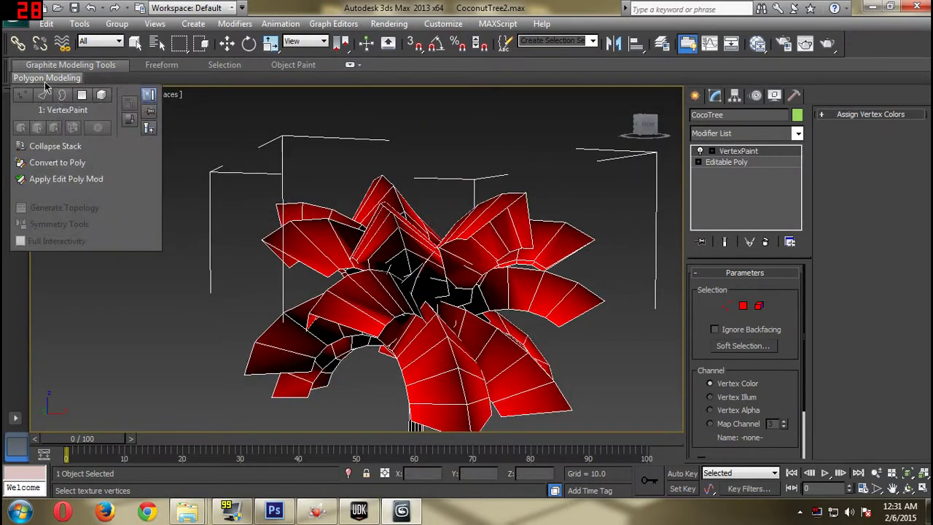
click(35, 165)
Export the tree as FBX to coconuttree.FBX in the export folder, replacing the existing file
click(15, 16)
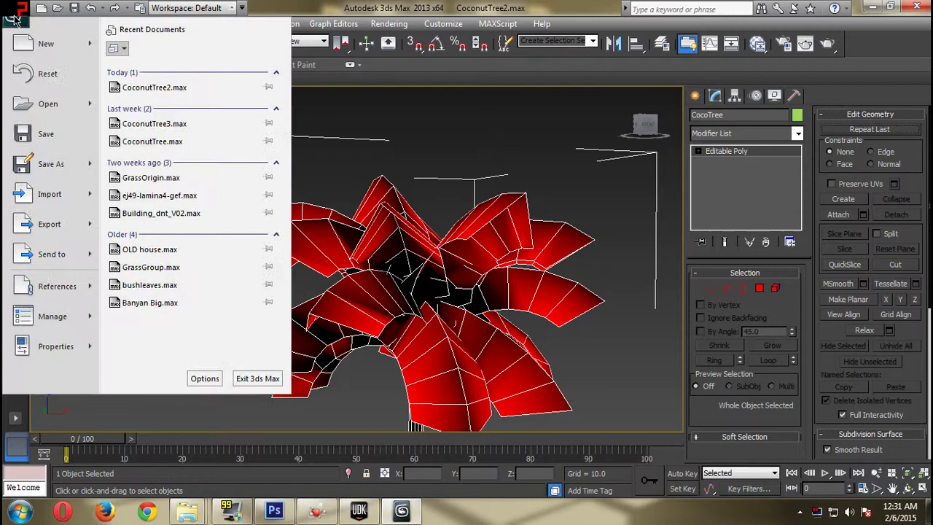
click(84, 224)
click(73, 103)
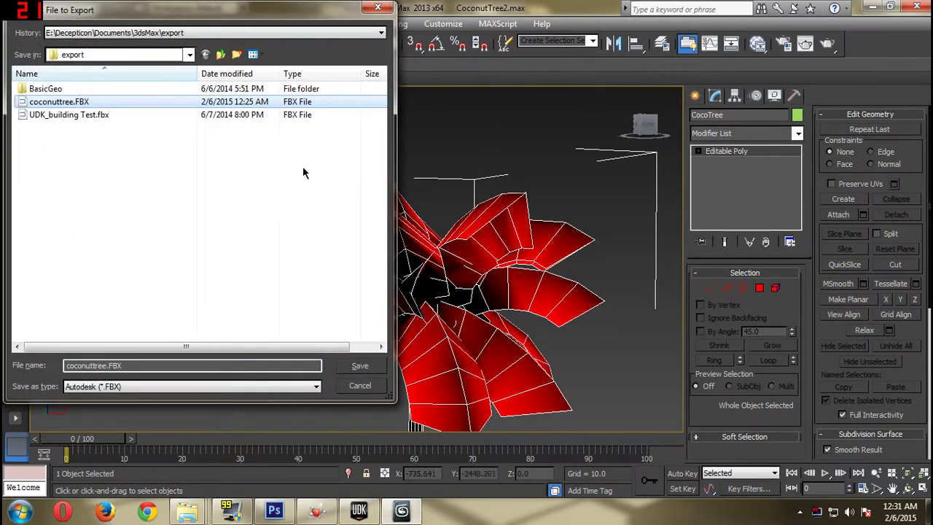
click(359, 367)
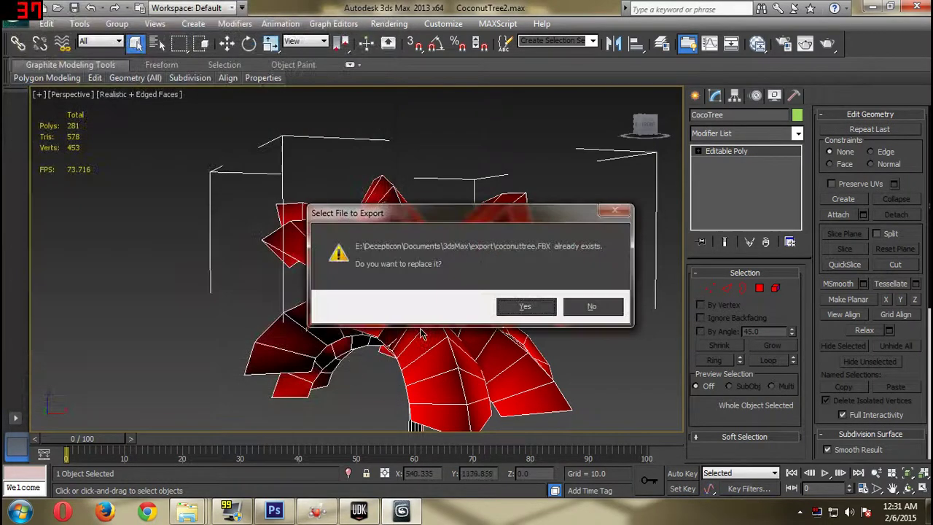
click(526, 307)
click(552, 431)
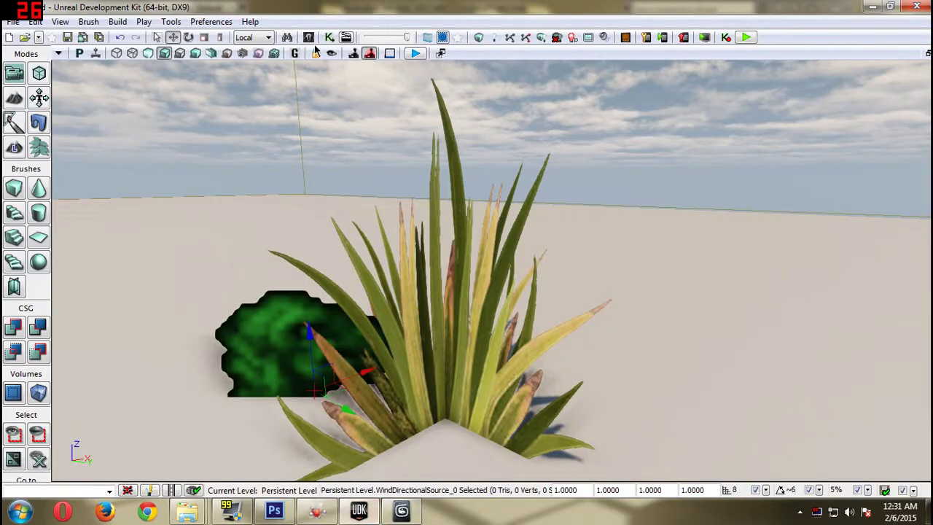
In UDK, find the coconuttree static mesh in the Content Browser and reimport it, accepting the FBX version warning
click(309, 38)
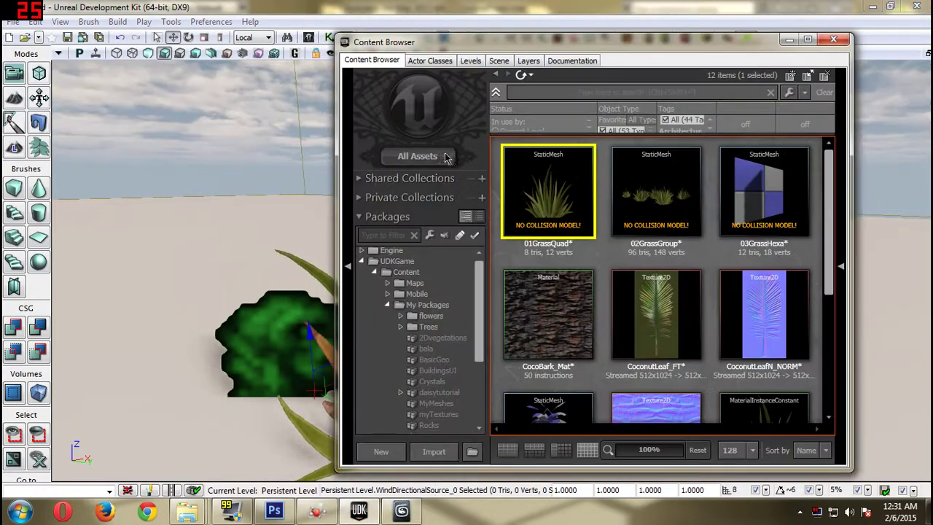
click(576, 281)
scroll(575, 277, down, 3)
click(557, 227)
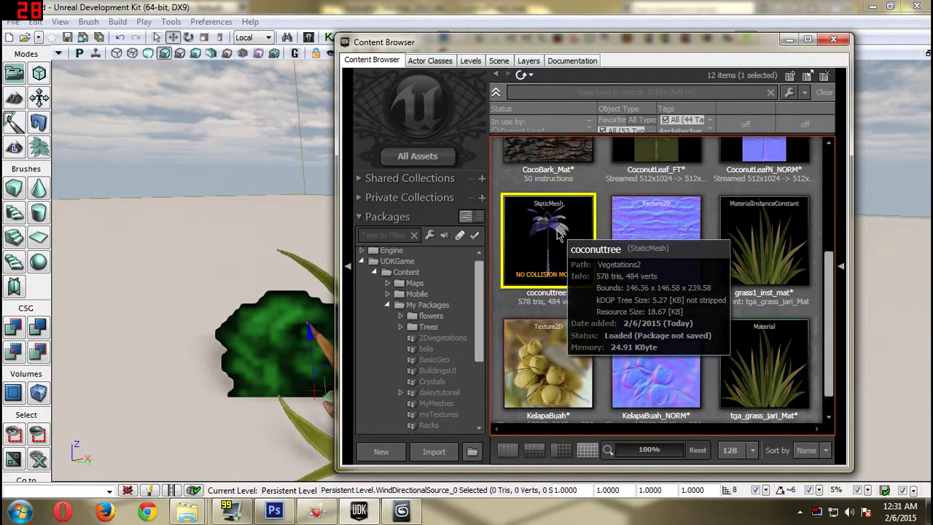
right_click(556, 232)
click(611, 179)
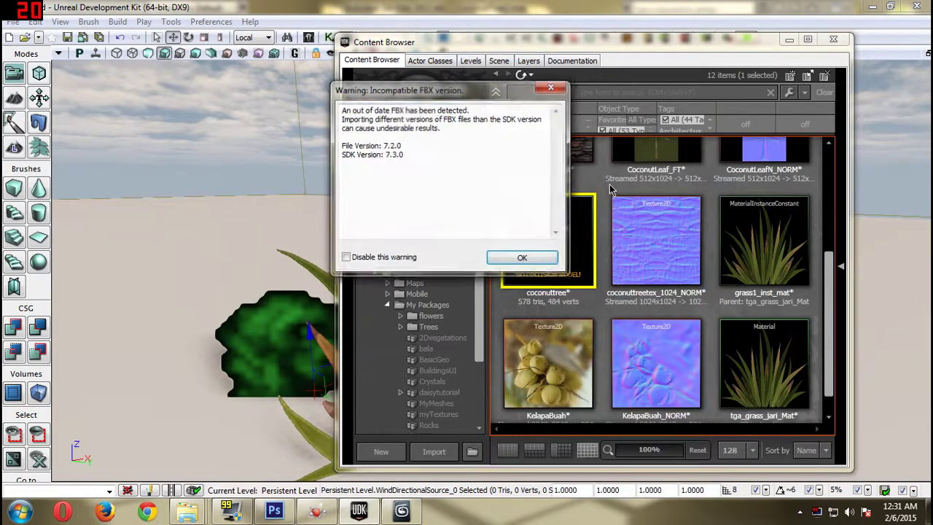
click(545, 256)
Open coconuttree in the Static Mesh Editor, turn on the UV overlay, and examine the mesh with UV channel 1
double_click(543, 237)
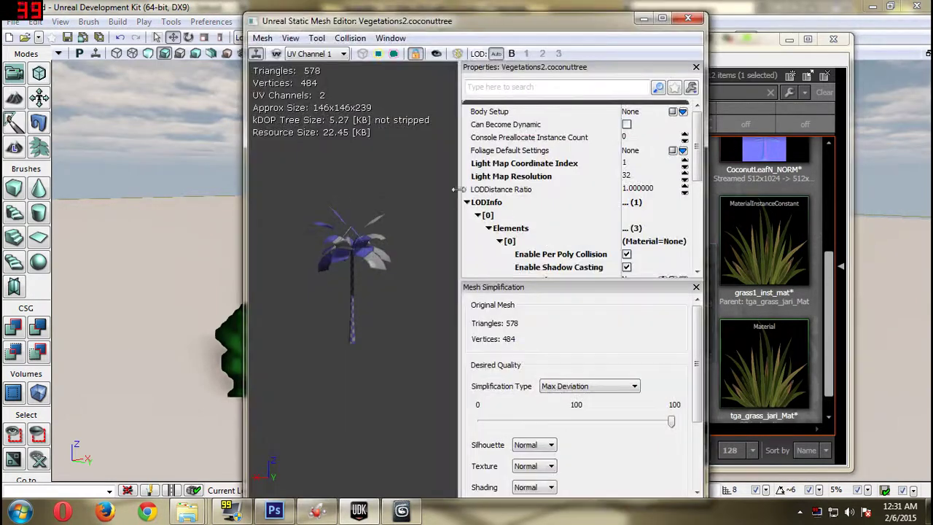
click(298, 42)
click(310, 71)
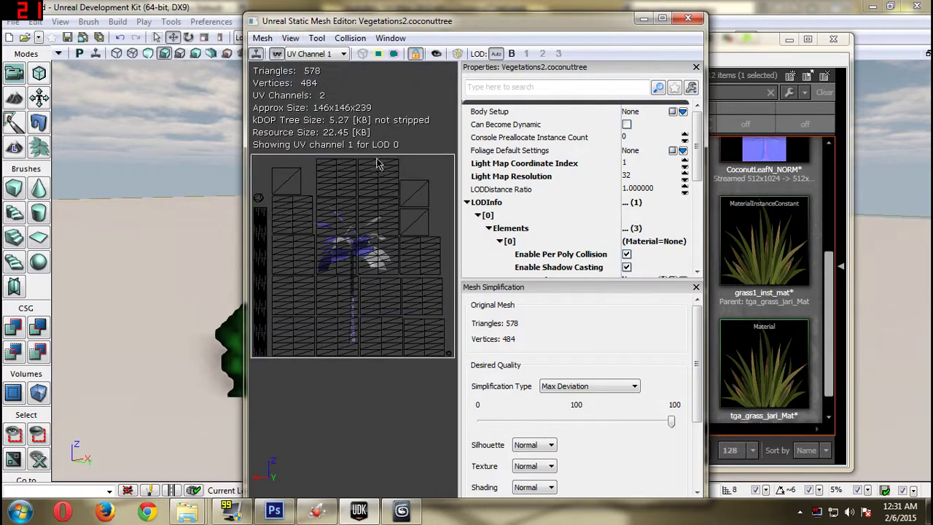
drag(307, 228, 313, 229)
right_drag(313, 229, 313, 277)
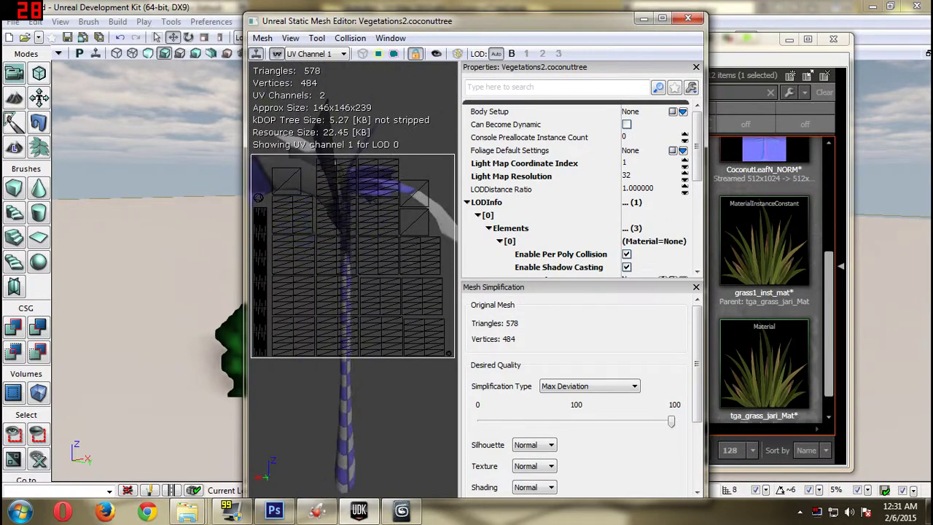
drag(314, 277, 350, 244)
Compare the coconut tree's UV channels 0 and 1, check its light map coordinate index, and close the Static Mesh Editor
click(314, 53)
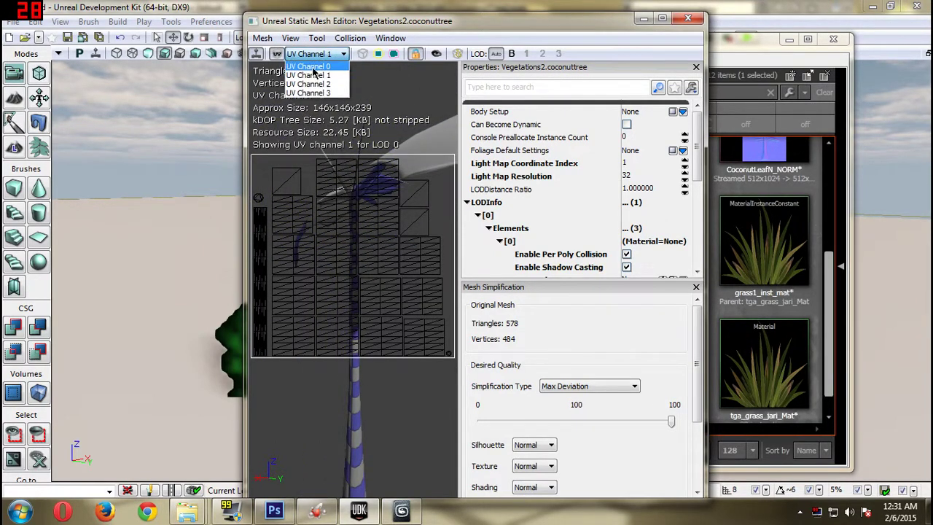
click(315, 73)
click(317, 55)
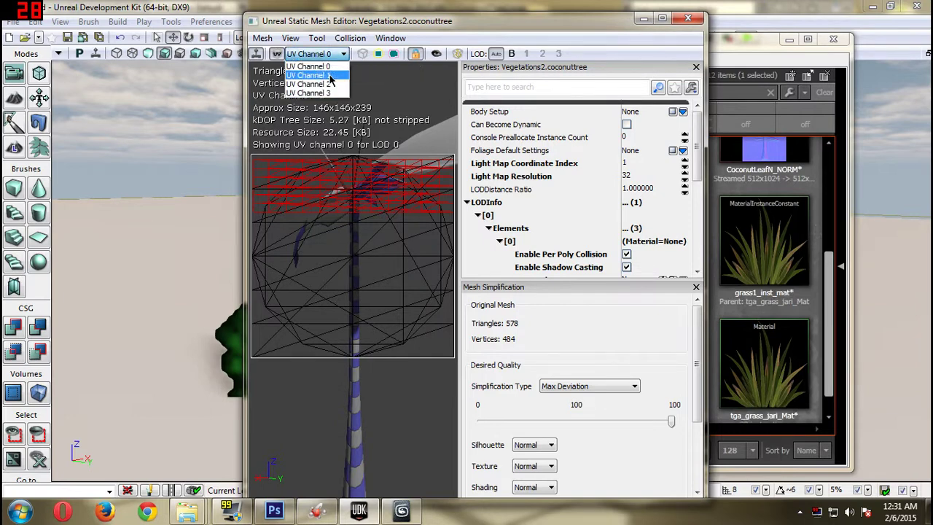
click(332, 83)
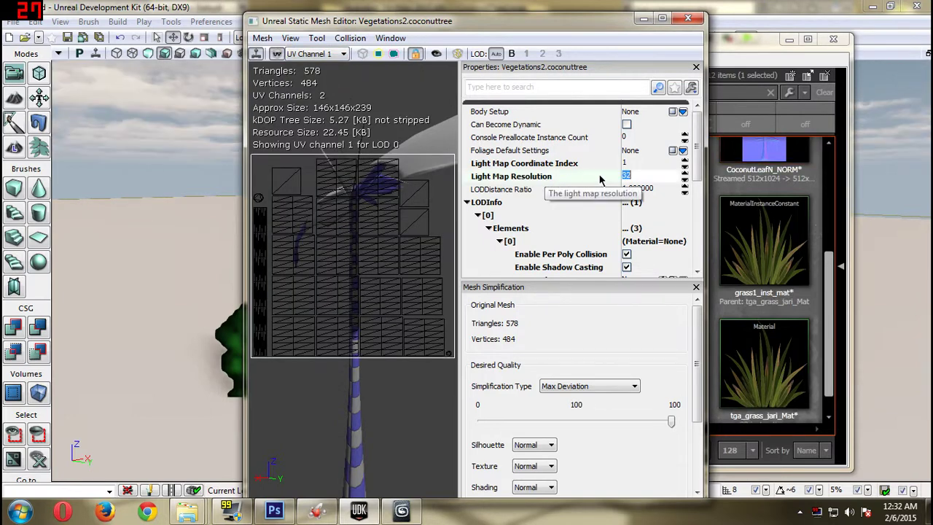
click(569, 165)
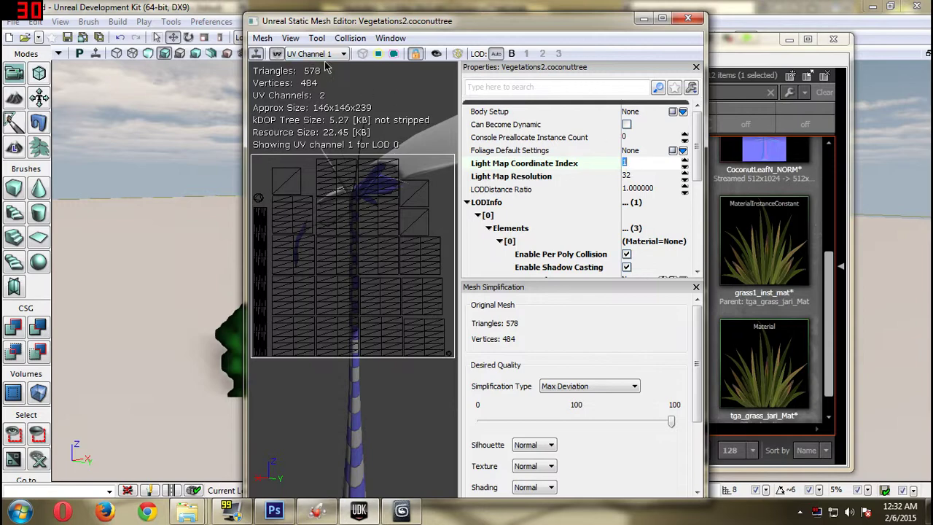
click(689, 20)
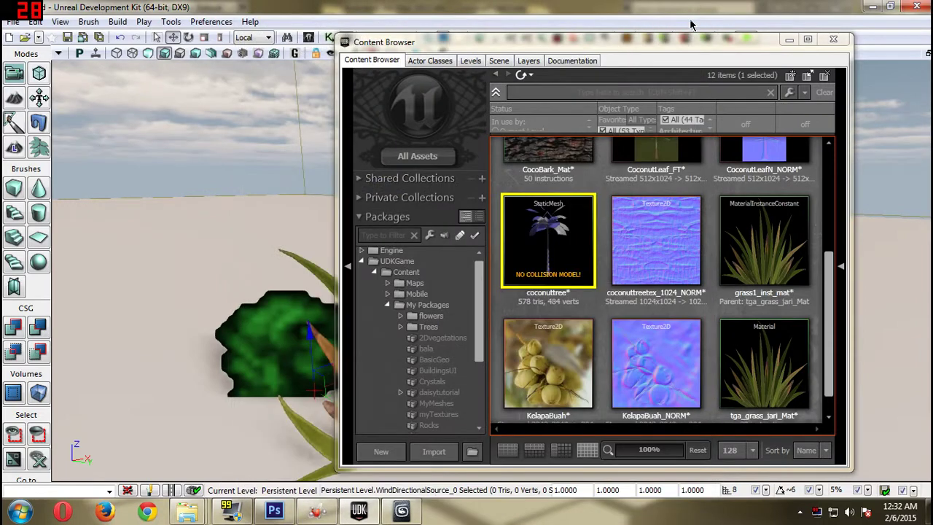
double_click(551, 241)
click(688, 19)
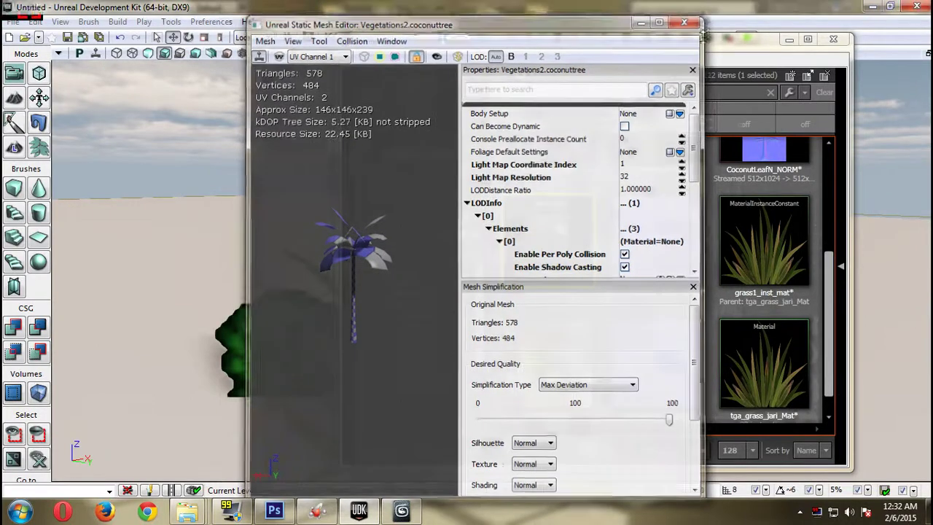
Open the tga_grass_jari_Mat material from the Content Browser and examine its node network
right_drag(219, 248, 248, 280)
click(765, 259)
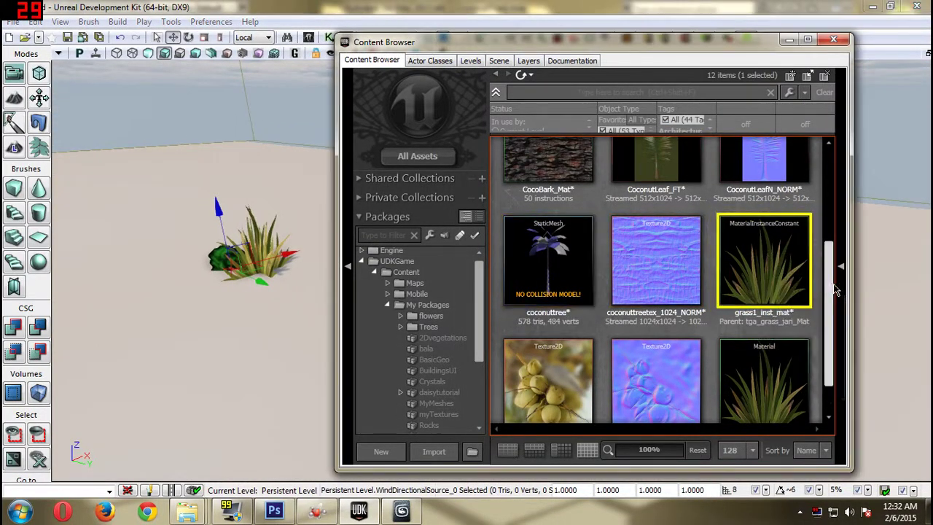
scroll(812, 315, up, 1)
scroll(813, 315, down, 3)
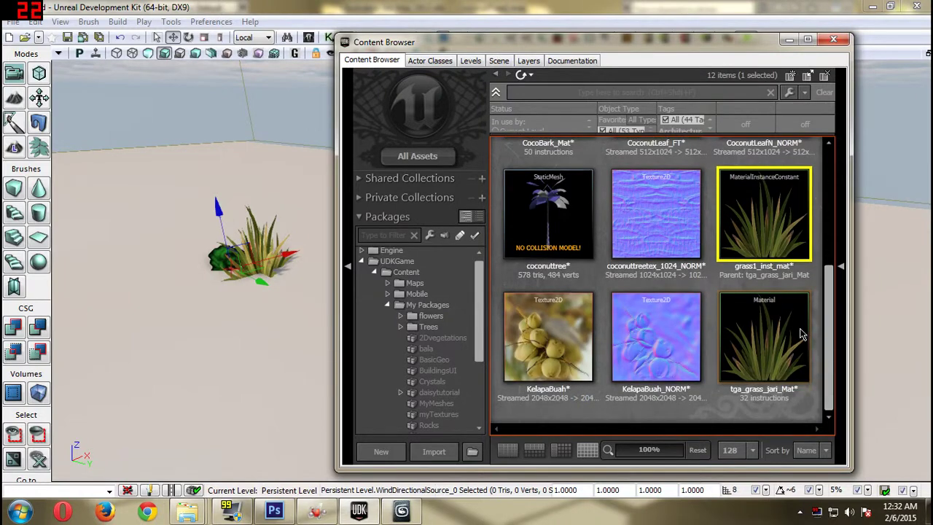
click(762, 343)
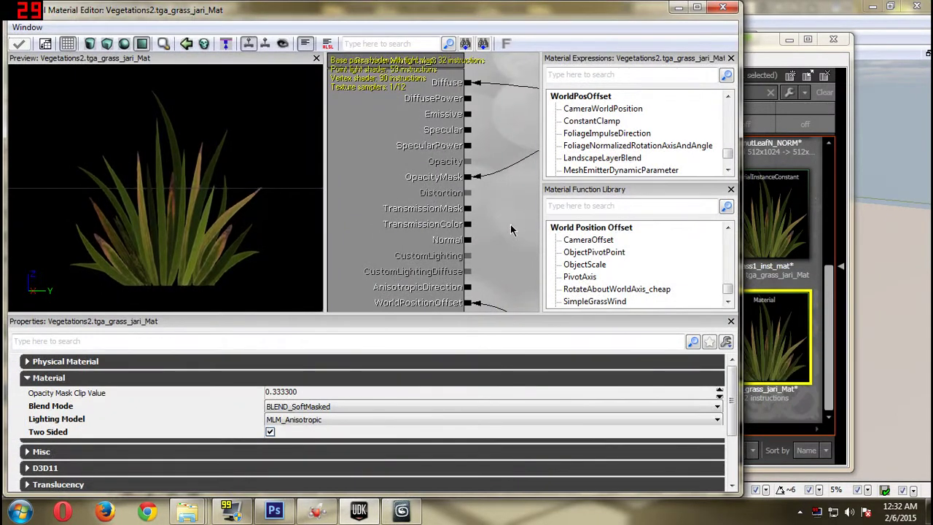
drag(365, 217, 328, 164)
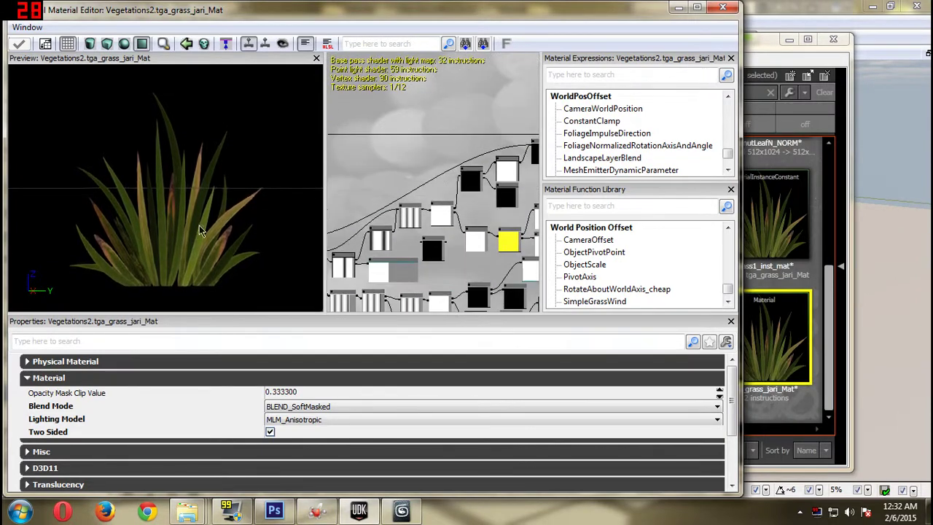
drag(247, 179, 175, 190)
Preview the grass material on a sphere, examine its Diffuse and OpacityMask connections, and close the Material Editor
click(124, 43)
drag(444, 175, 538, 237)
scroll(483, 186, up, 4)
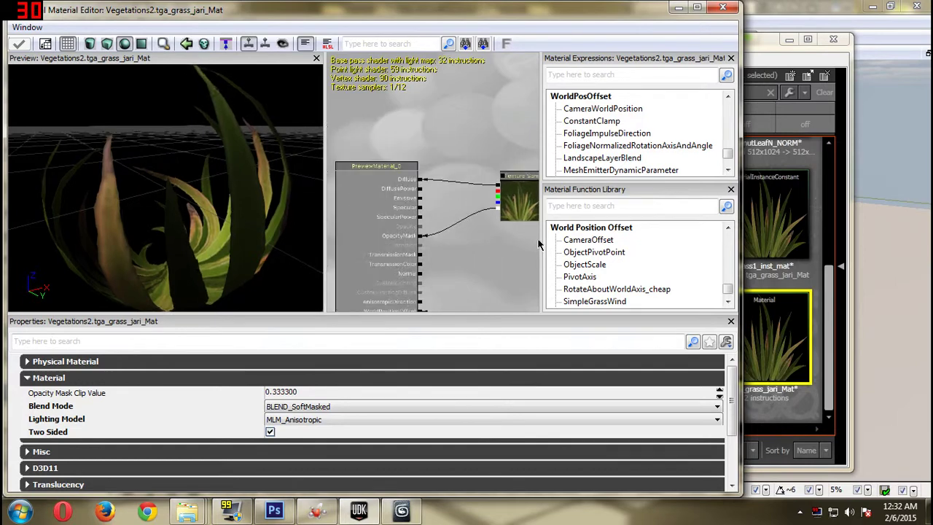
scroll(467, 227, up, 3)
drag(481, 249, 419, 222)
click(785, 320)
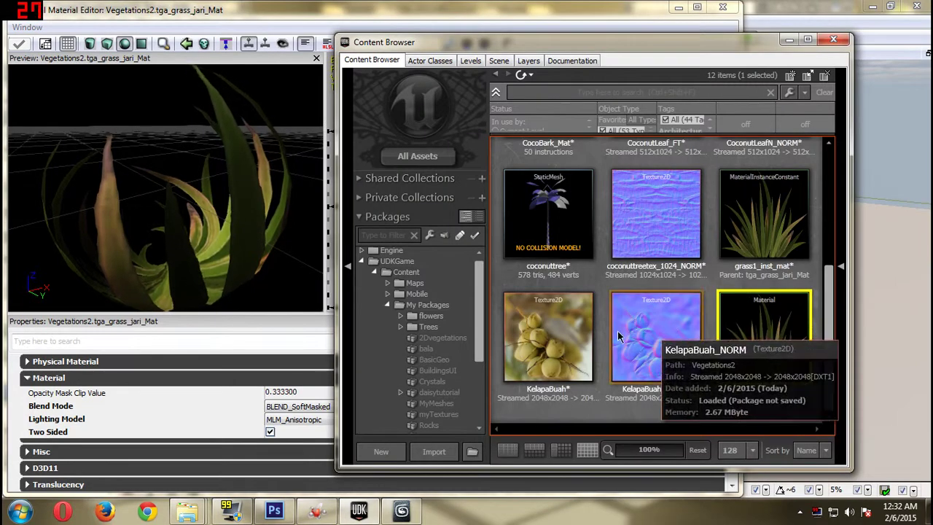
click(773, 235)
drag(277, 189, 296, 193)
click(722, 8)
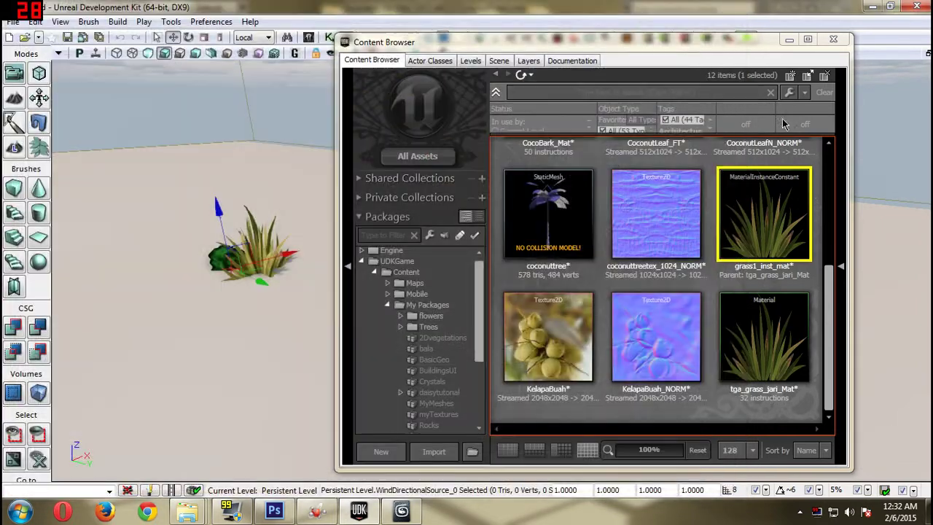
Create a copy of the tga_grass_jari_Mat material in the Vegetations2 package, named cocoleaves_Mat
right_click(774, 332)
click(631, 84)
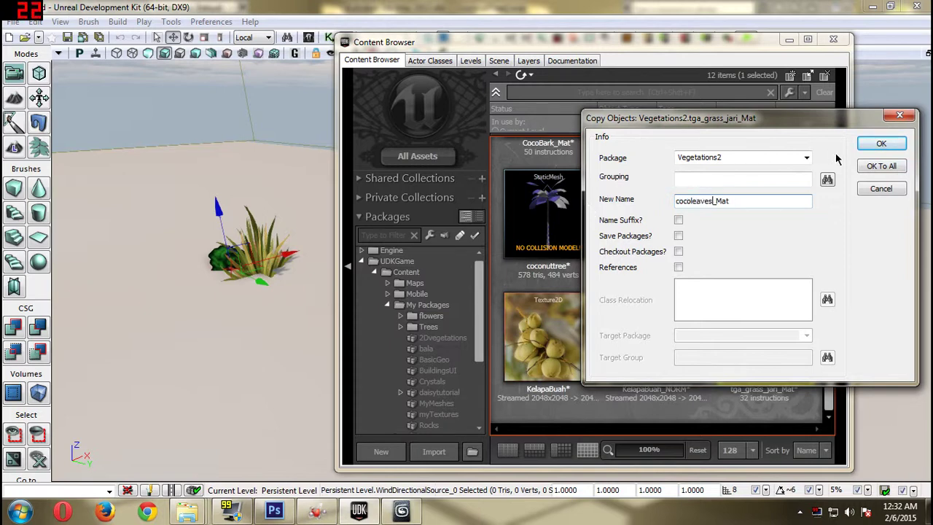
click(880, 144)
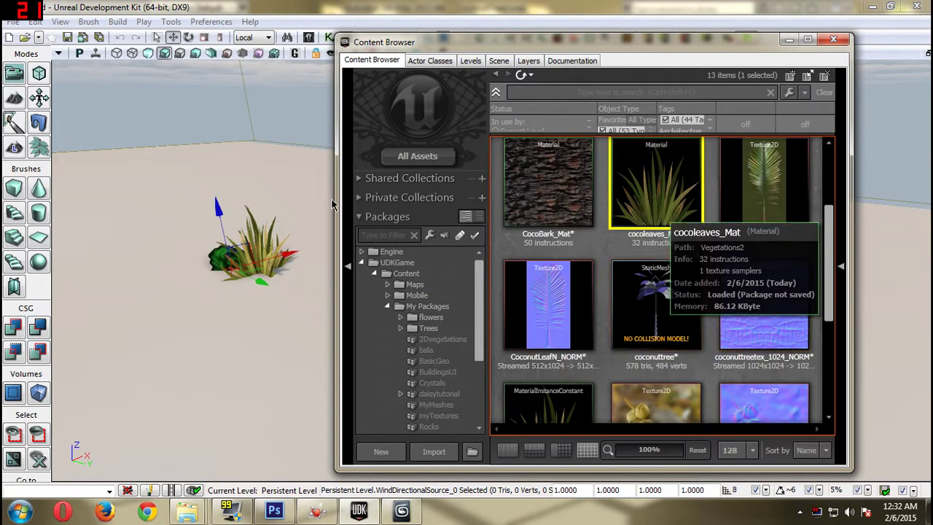
Open cocoleaves_Mat and replace its Texture Sample's grass texture with CoconutLeaf_FT
double_click(656, 196)
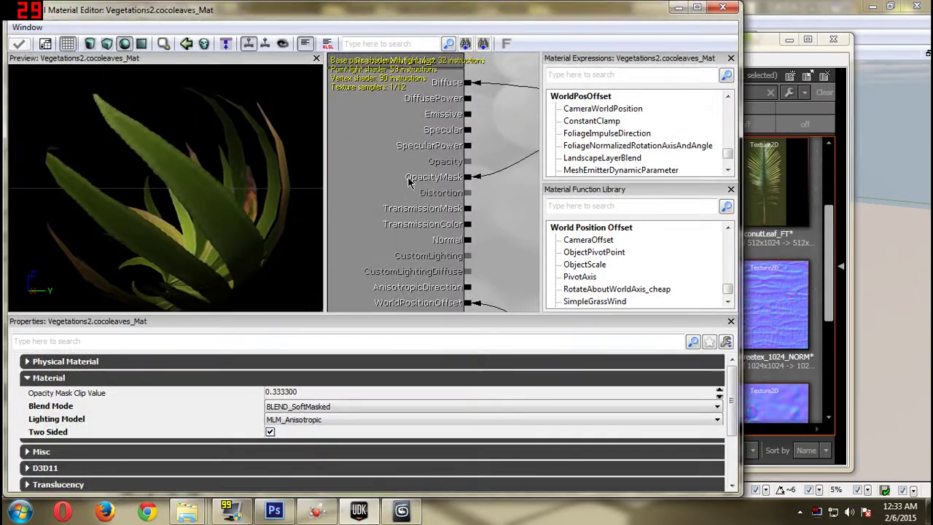
drag(364, 190, 504, 169)
click(481, 157)
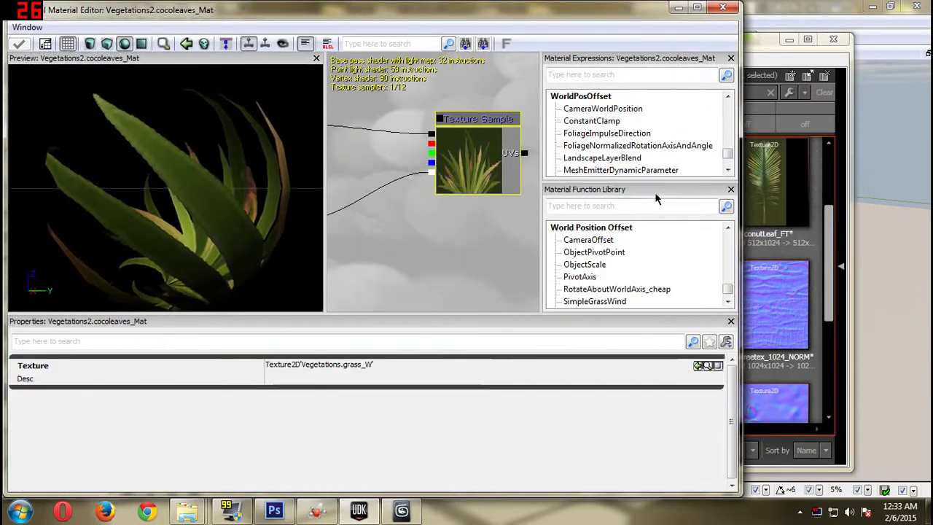
click(792, 281)
drag(829, 258, 829, 237)
click(778, 225)
click(538, 14)
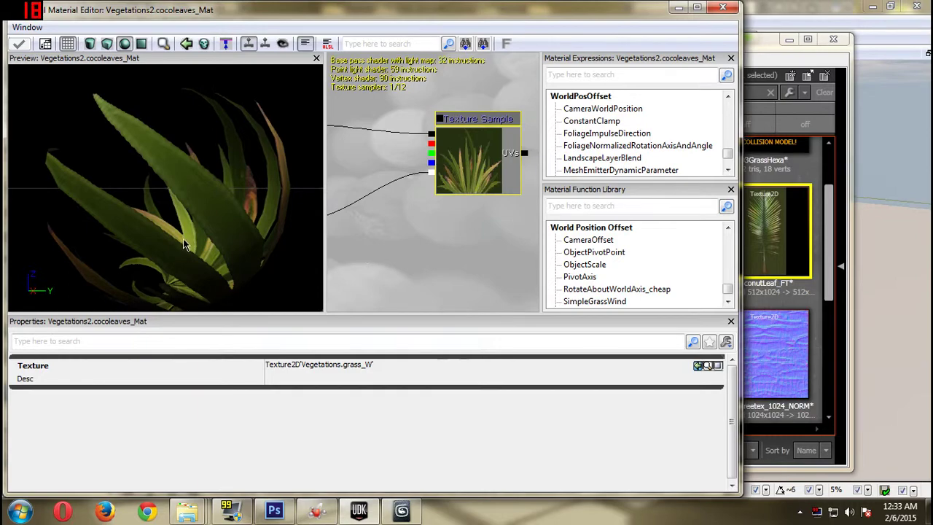
drag(229, 235, 276, 218)
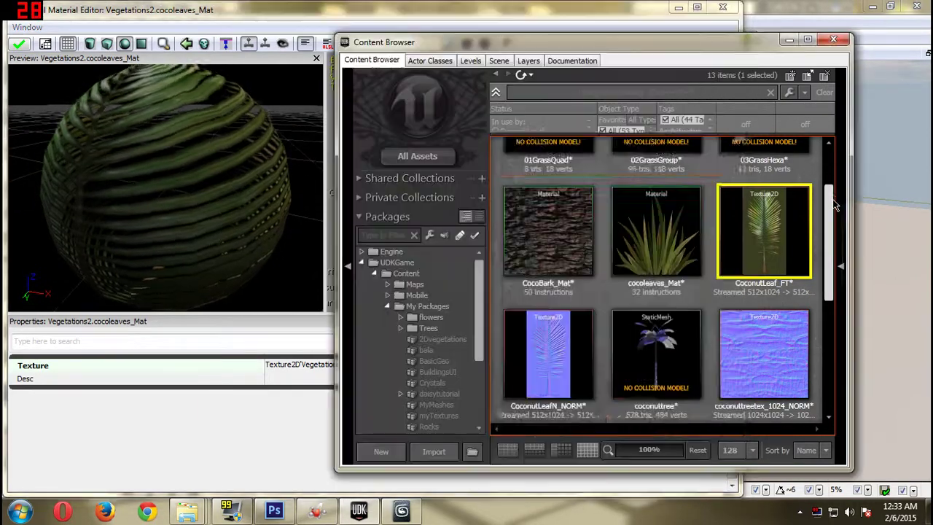
Add a new Texture Sample using the CoconutLeafN_NORM texture to the cocoleaves_Mat network
click(836, 220)
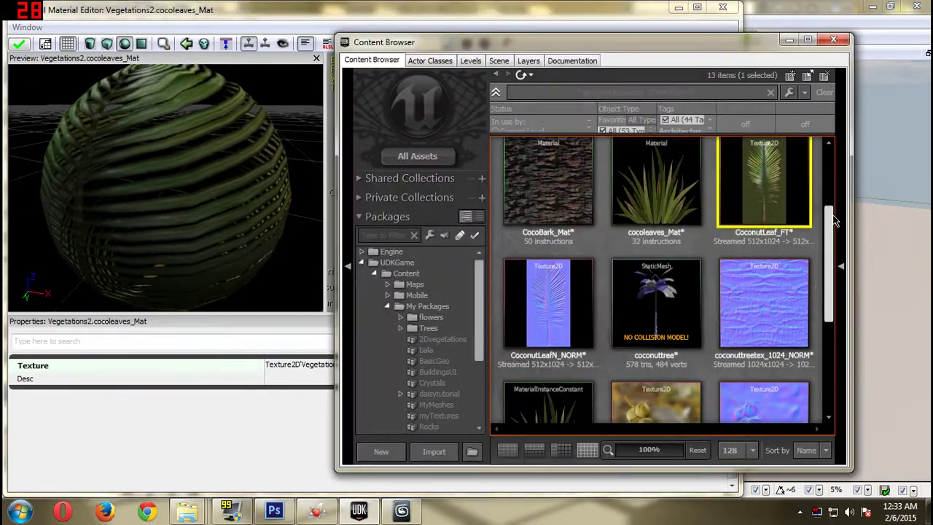
click(545, 300)
click(446, 19)
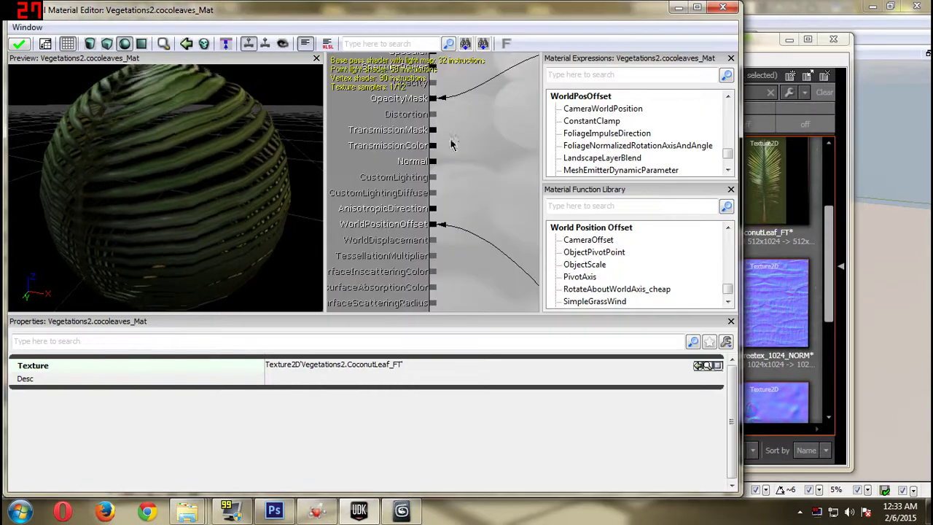
drag(450, 143, 389, 142)
right_click(416, 138)
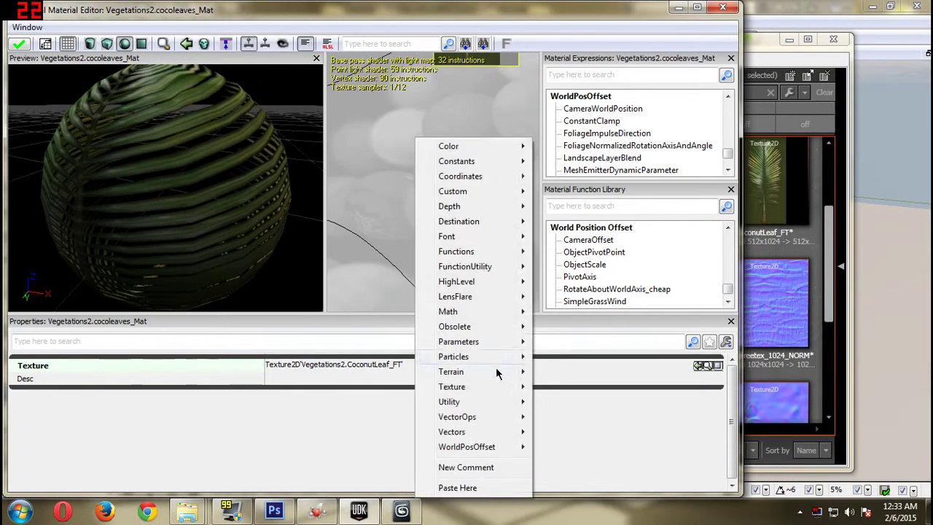
mouse_move(495, 390)
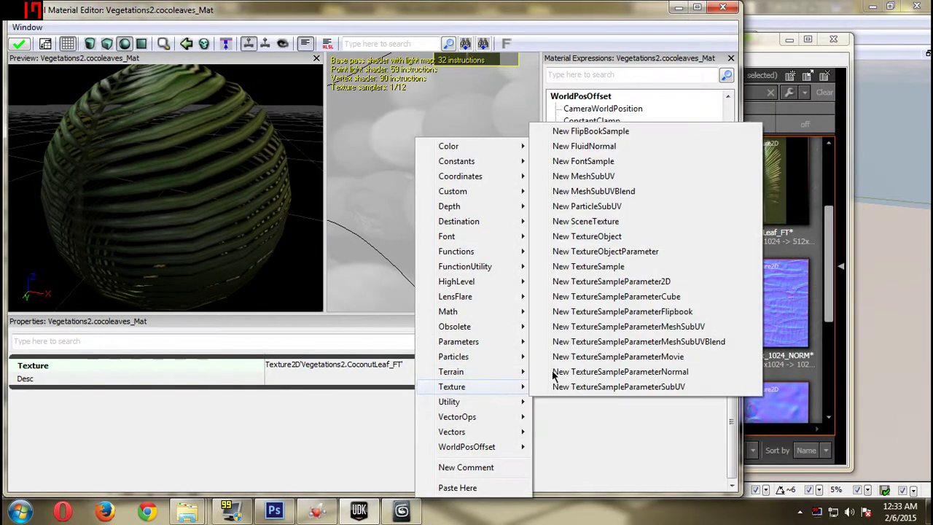
click(615, 266)
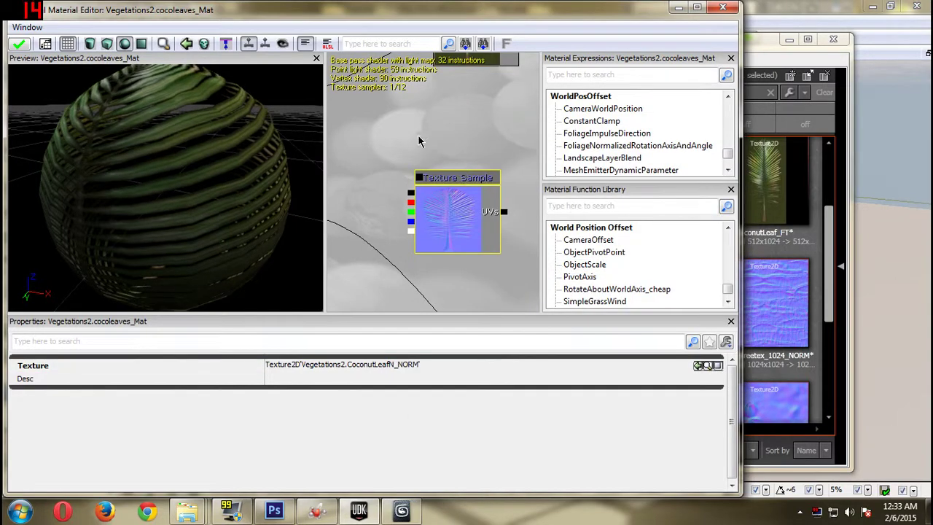
Connect the leaf normal map sample to the Normal input of cocoleaves_Mat and close the Material Editor, applying the changes
drag(419, 140, 488, 172)
mouse_move(480, 226)
mouse_down()
mouse_move(400, 178)
mouse_move(370, 187)
mouse_up()
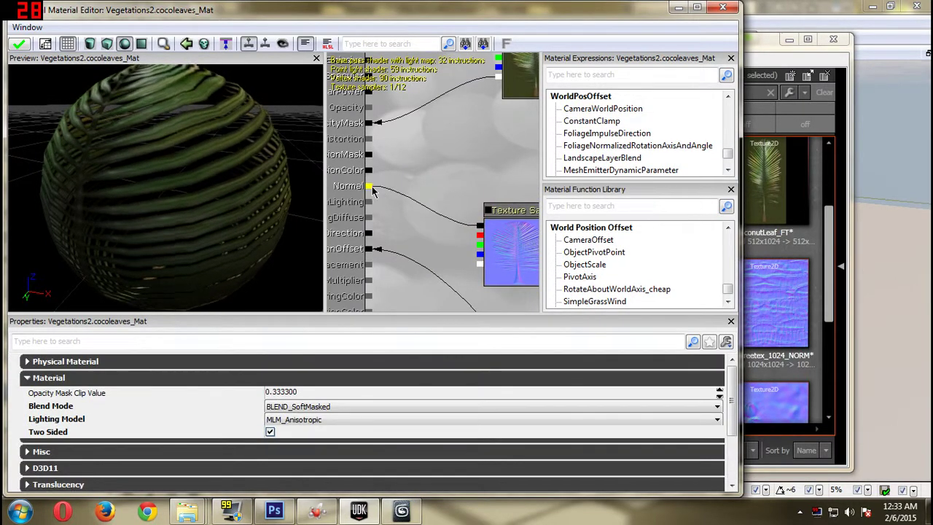
drag(240, 197, 204, 230)
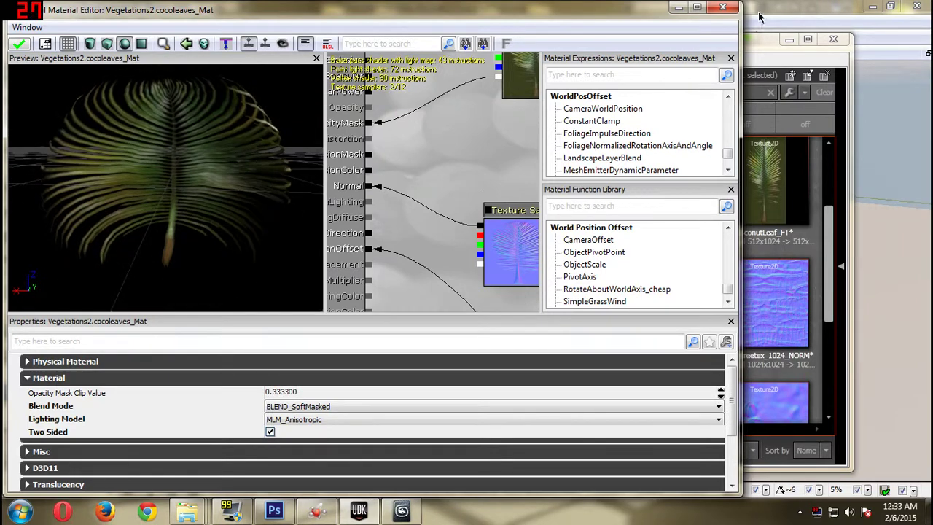
click(722, 6)
click(452, 283)
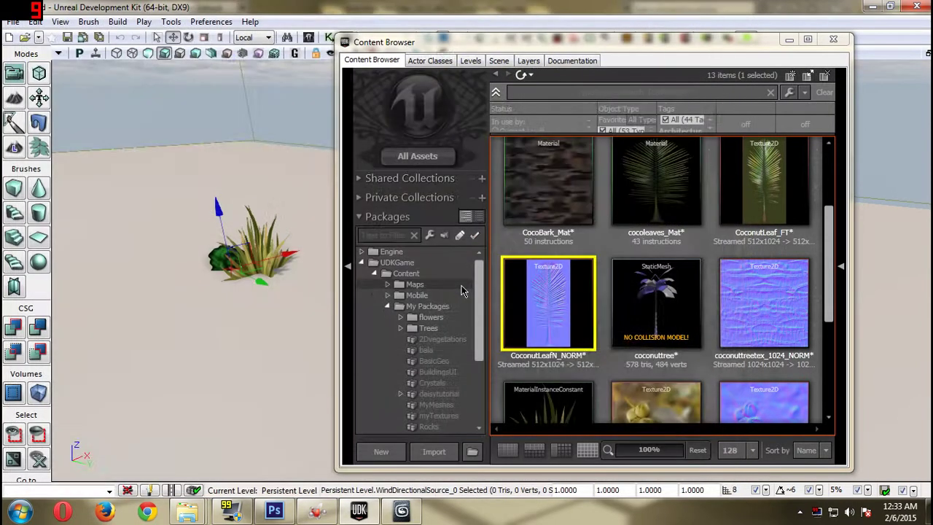
Create a new material named KelapaBuah_Mat from the KelapaBuah texture and open it in the Material Editor
scroll(685, 318, down, 2)
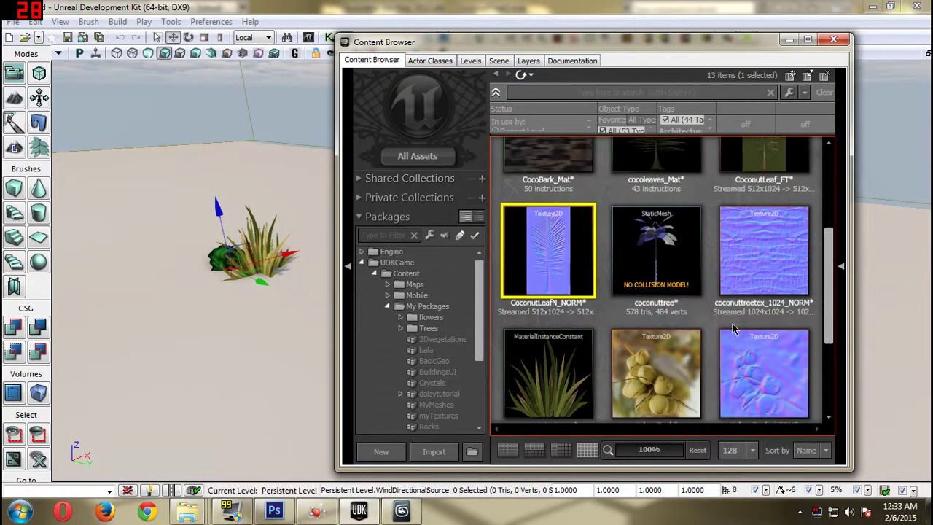
click(669, 342)
right_click(666, 325)
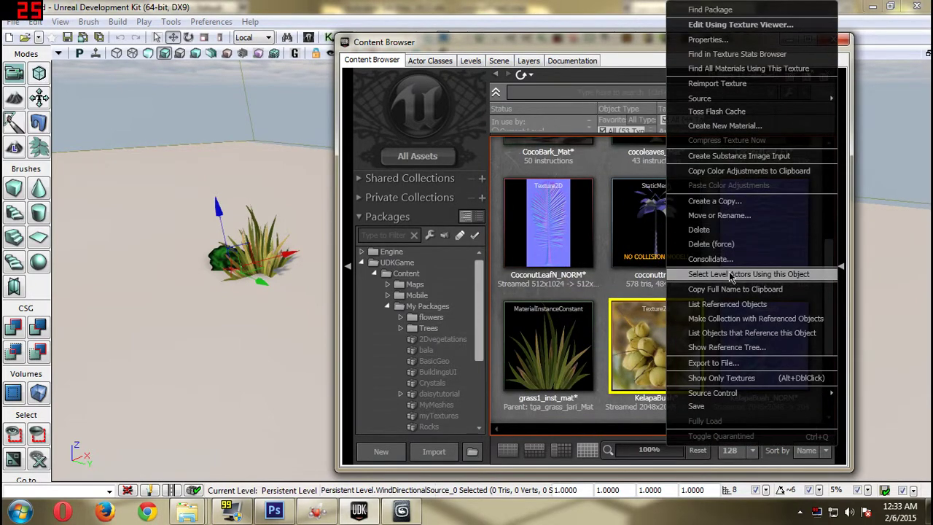
click(726, 125)
click(571, 133)
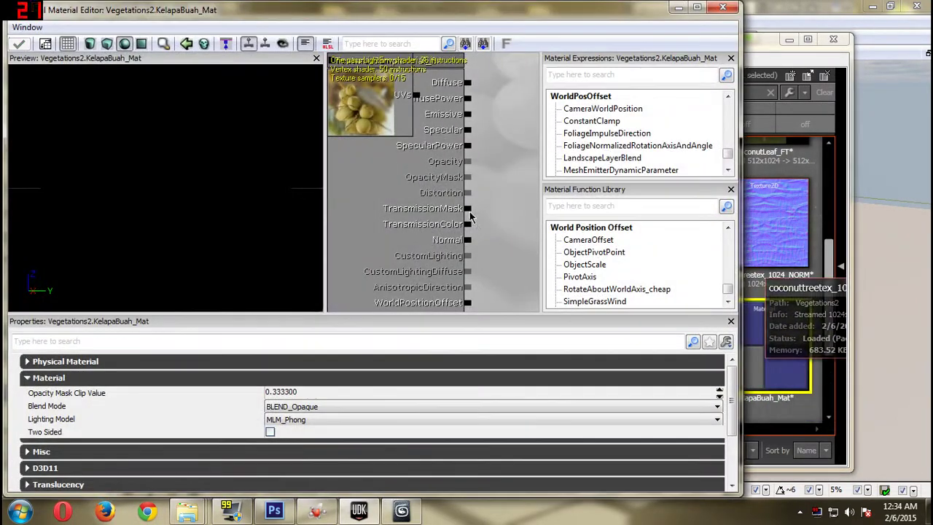
Move the KelapaBuah Texture Sample beside the material node and connect it to Diffuse and its alpha to OpacityMask
click(384, 122)
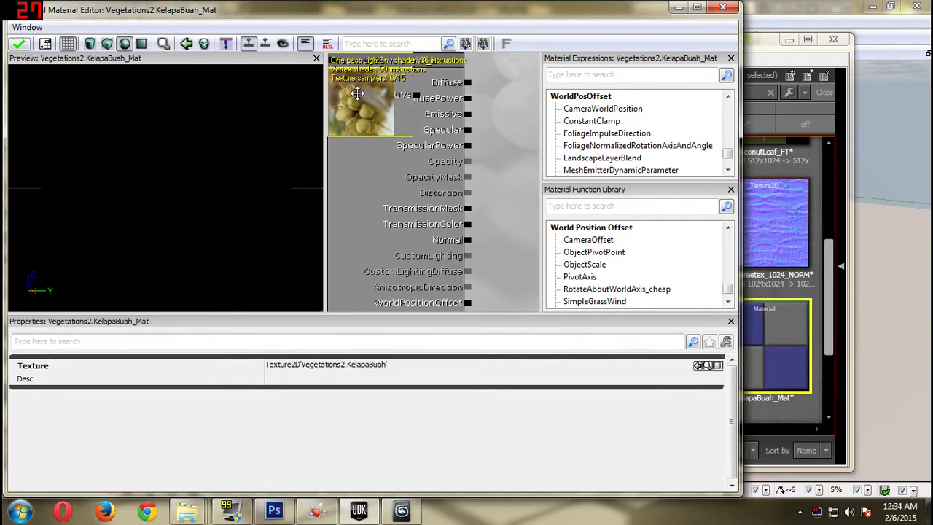
drag(357, 92, 494, 96)
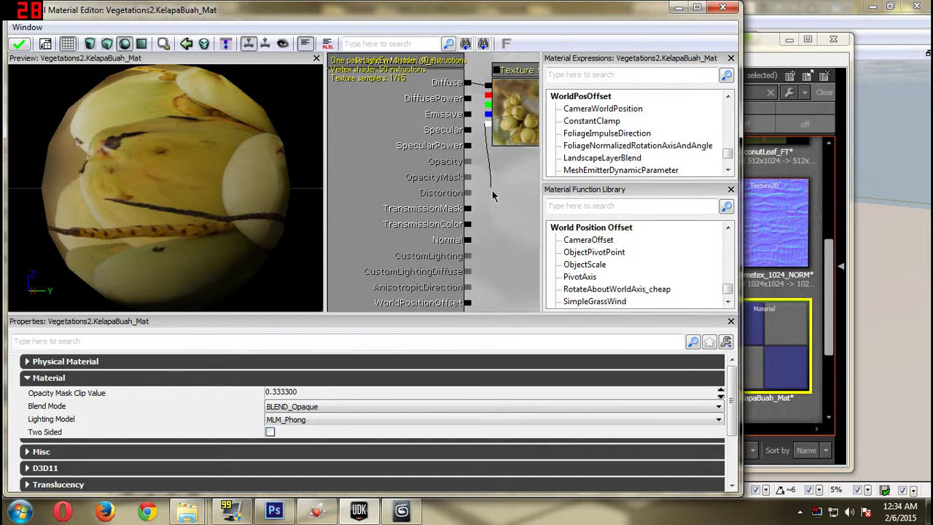
Set KelapaBuah_Mat's blend mode to BLEND_Masked and make the material two sided
click(305, 409)
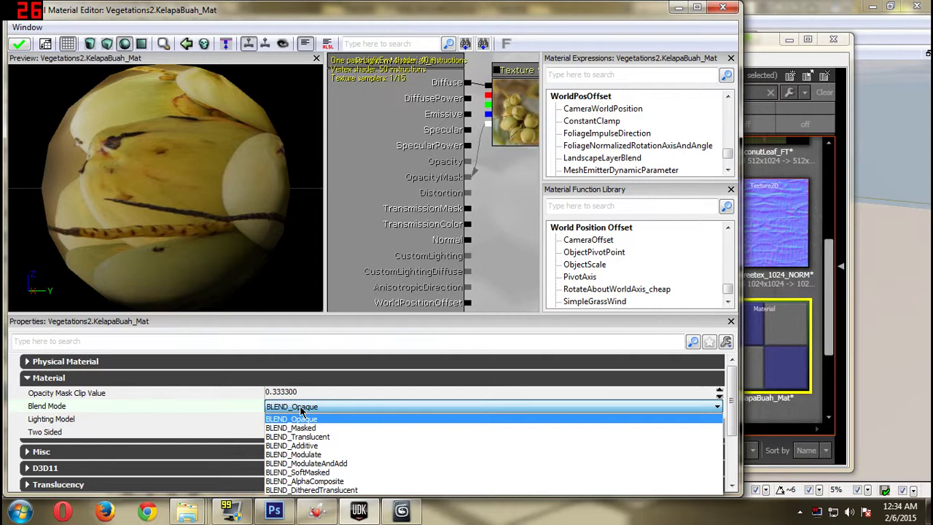
click(339, 427)
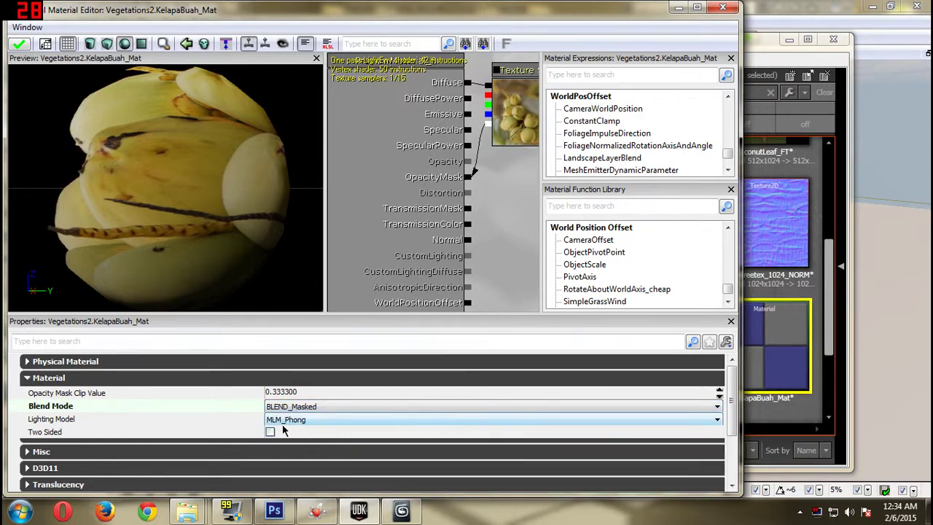
drag(169, 271, 191, 284)
drag(251, 273, 277, 273)
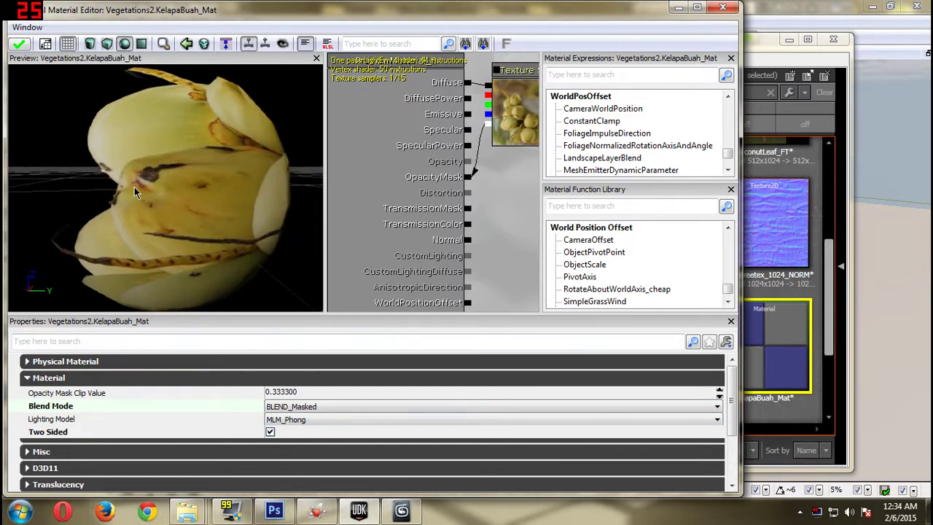
Add a Texture Sample using the KelapaBuah_NORM texture to the KelapaBuah_Mat graph, beside the material node's Normal input
drag(134, 187, 262, 191)
drag(503, 247, 404, 175)
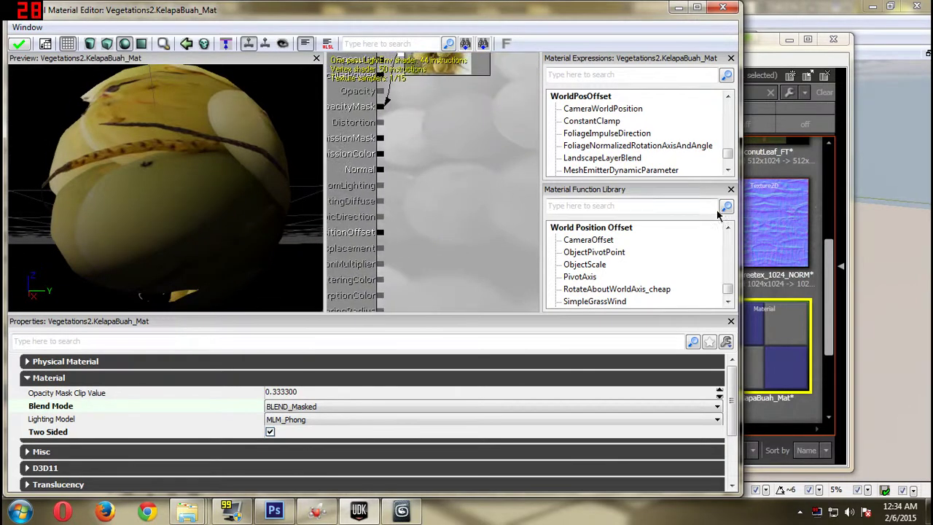
click(783, 234)
scroll(787, 248, down, 3)
click(579, 343)
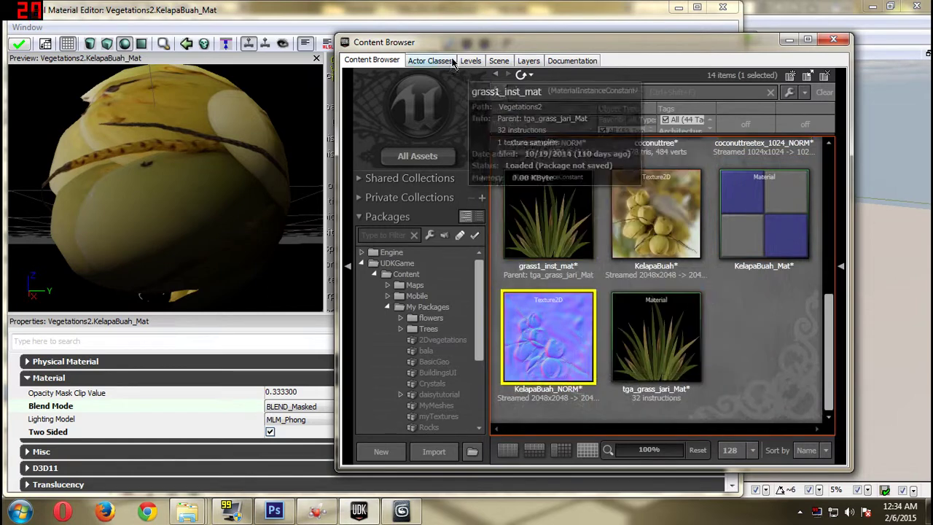
click(448, 22)
right_click(460, 202)
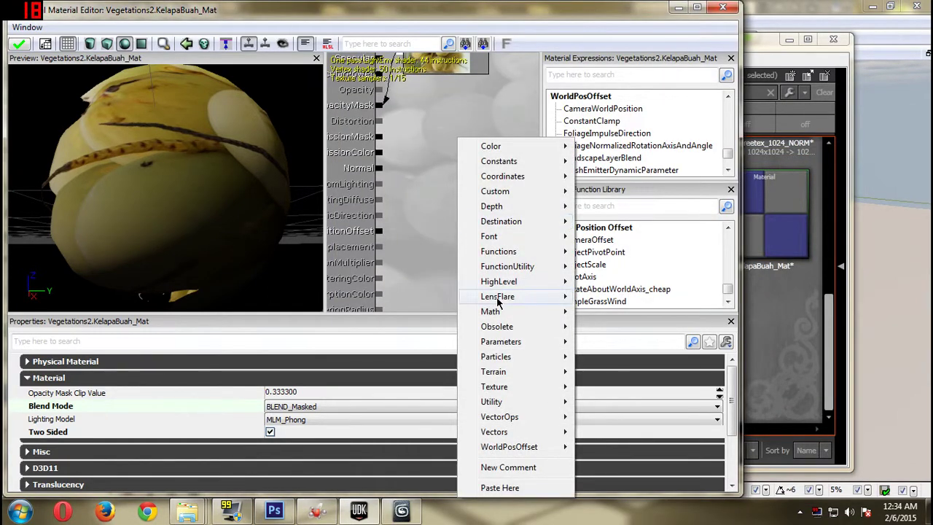
mouse_move(525, 388)
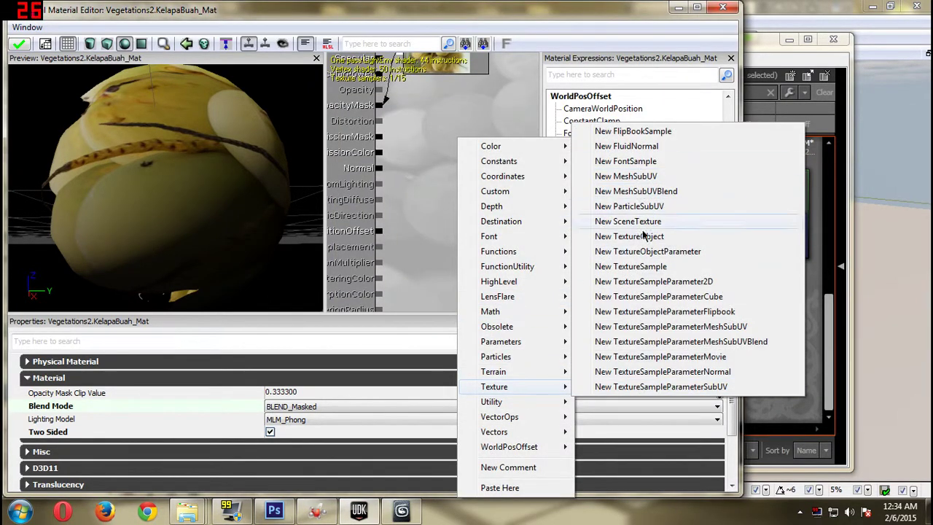
click(630, 266)
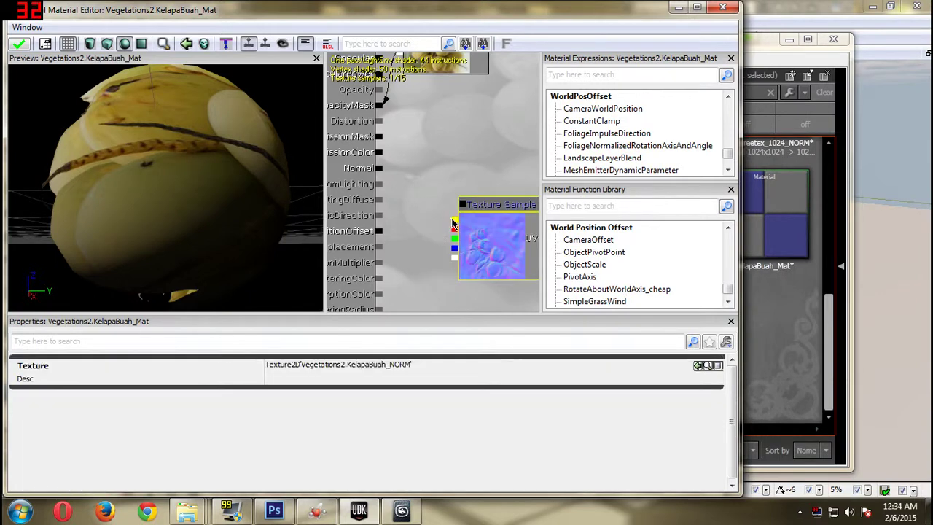
Connect the KelapaBuah_NORM sample to the Normal input and close the Material Editor, applying the changes to the original material
drag(452, 218, 380, 172)
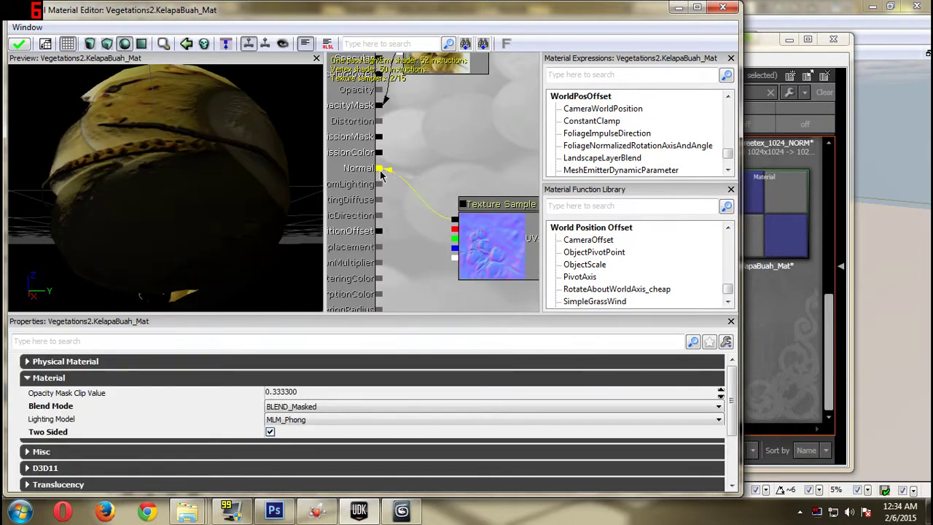
drag(135, 99, 80, 153)
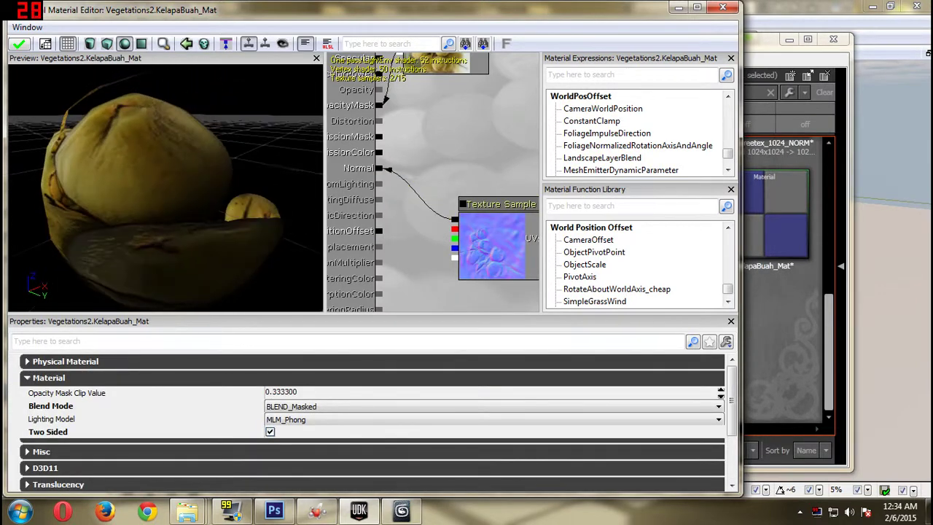
click(729, 10)
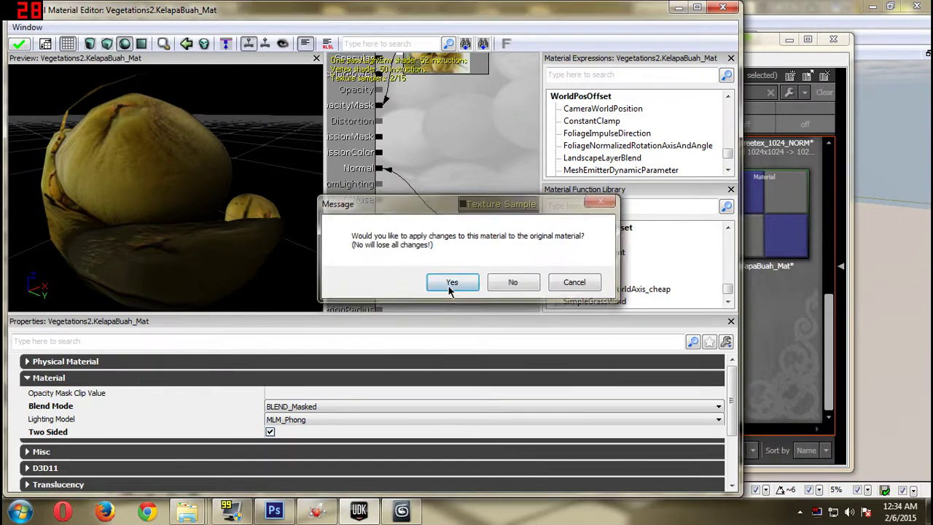
click(450, 283)
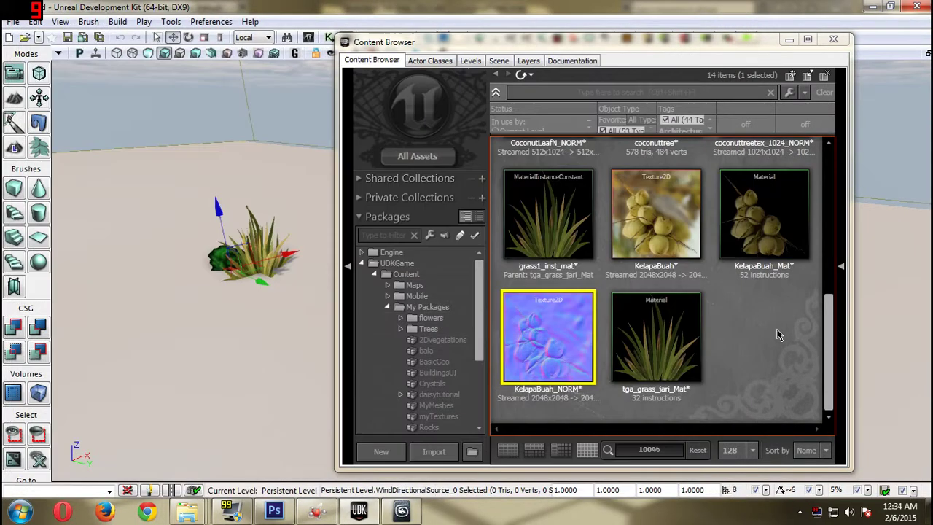
Open the coconuttree mesh in the Static Mesh Editor and expand LODInfo element [1] to show its material setting
scroll(760, 326, up, 5)
click(656, 357)
double_click(656, 357)
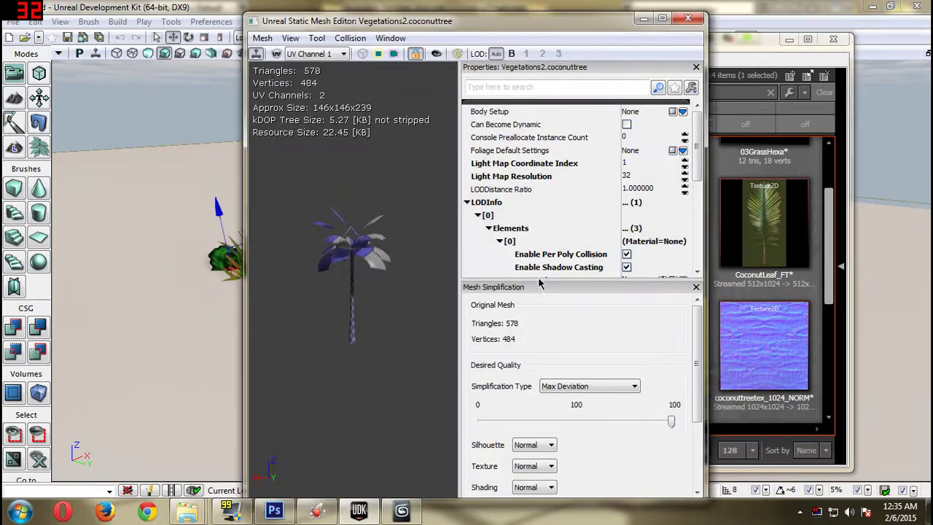
drag(413, 280, 415, 224)
drag(696, 174, 696, 193)
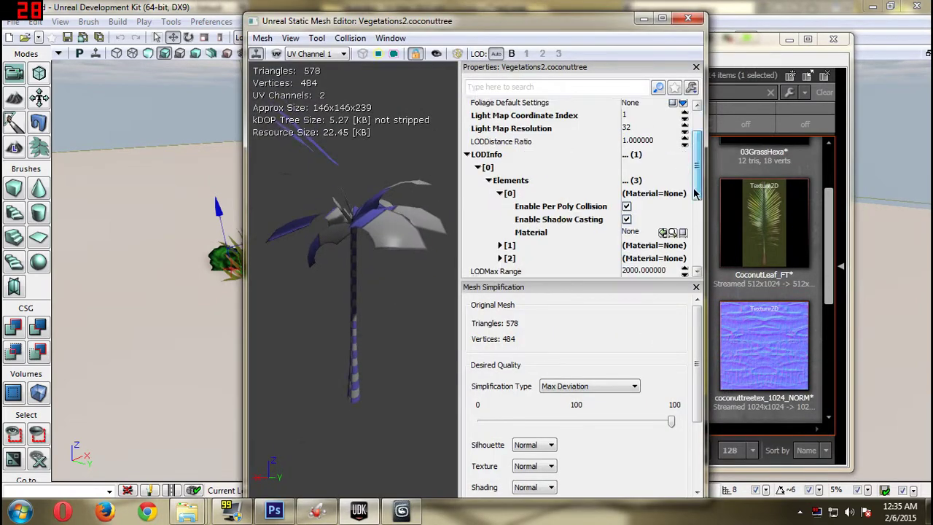
scroll(681, 219, down, 2)
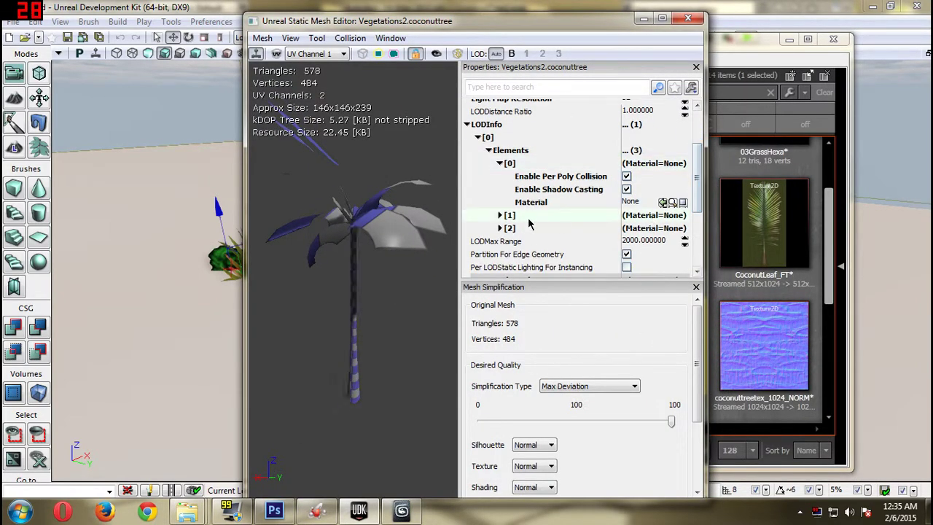
click(501, 217)
mouse_move(358, 253)
mouse_down()
mouse_move(363, 182)
mouse_move(359, 277)
mouse_move(360, 250)
mouse_up()
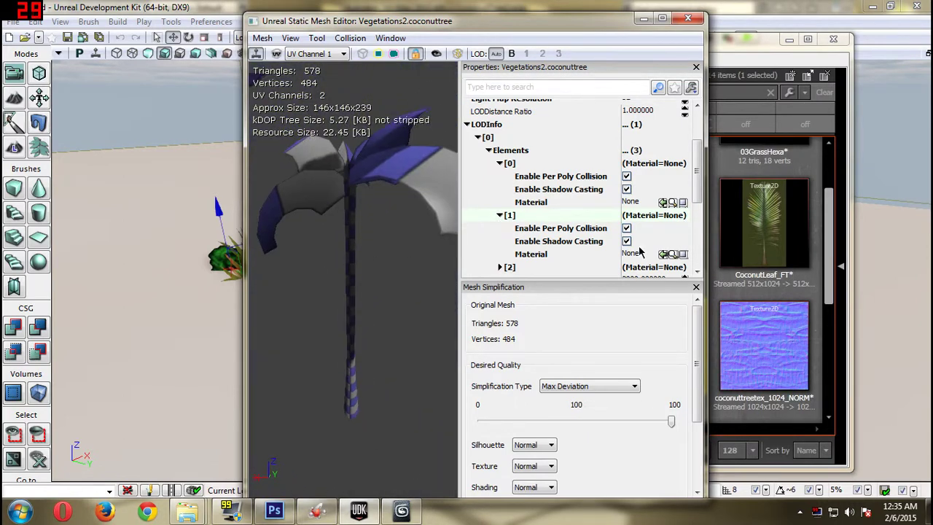
Assign KelapaBuah_Mat as the material of coconuttree's LODInfo element [1]
click(792, 343)
drag(831, 266, 831, 330)
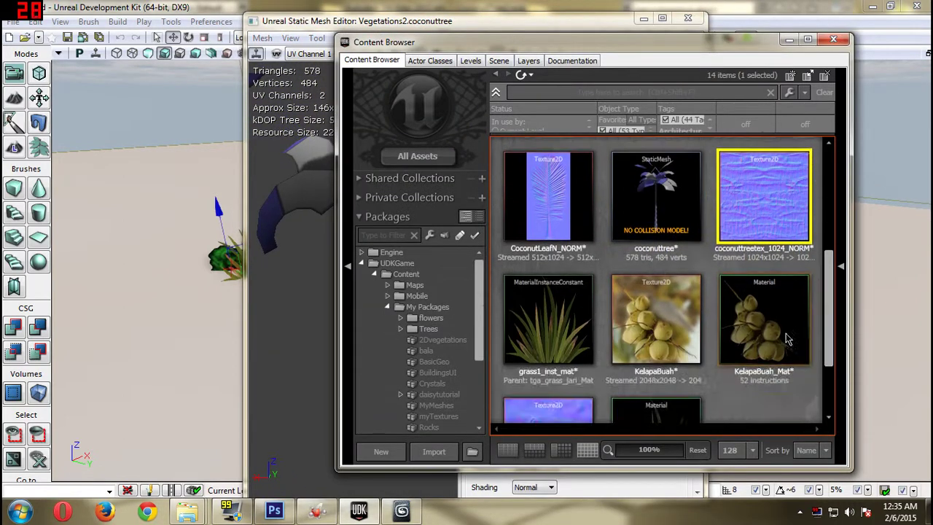
click(787, 339)
click(333, 22)
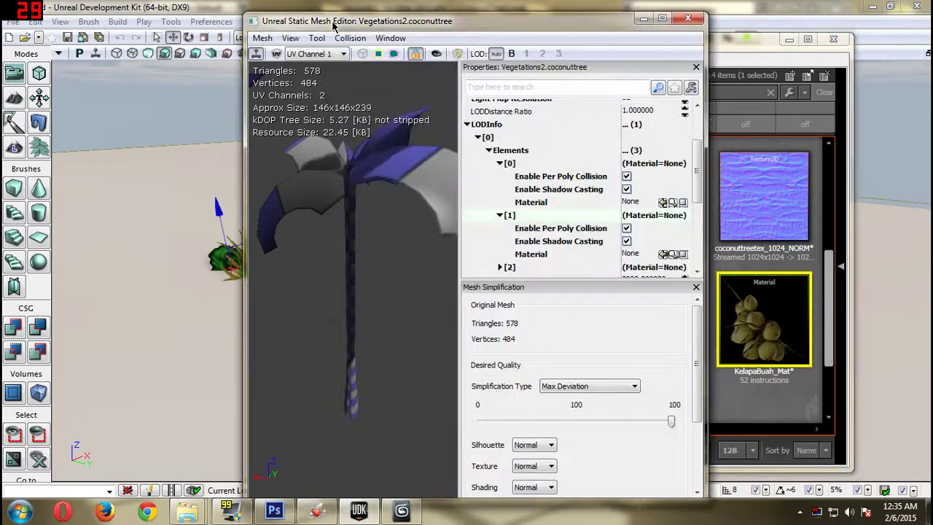
click(663, 254)
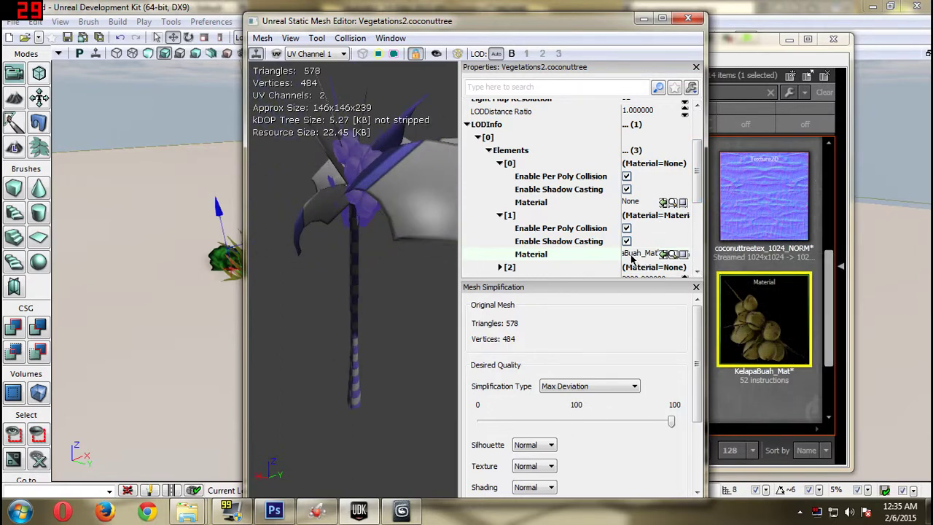
Expand coconuttree's LODInfo element [2] and create a constant material instance from cocoleaves_Mat
scroll(702, 200, down, 2)
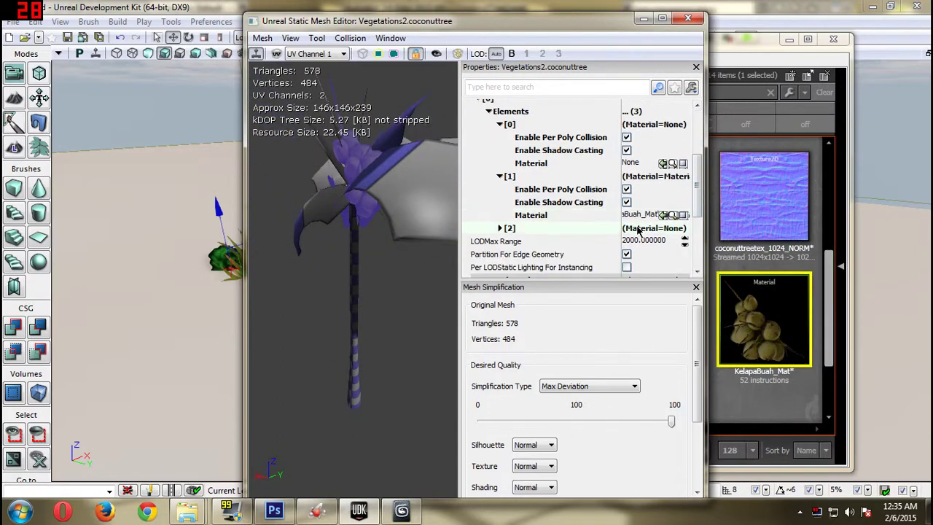
click(500, 228)
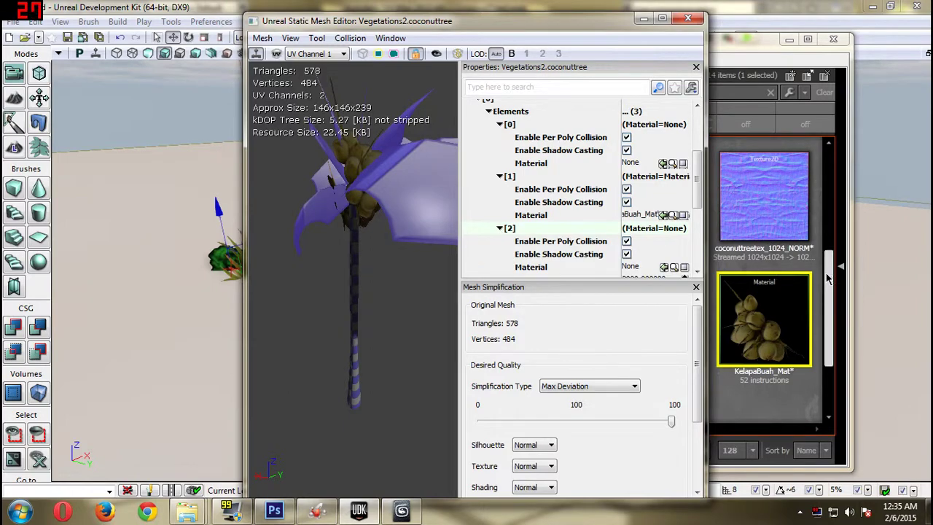
drag(829, 277, 816, 328)
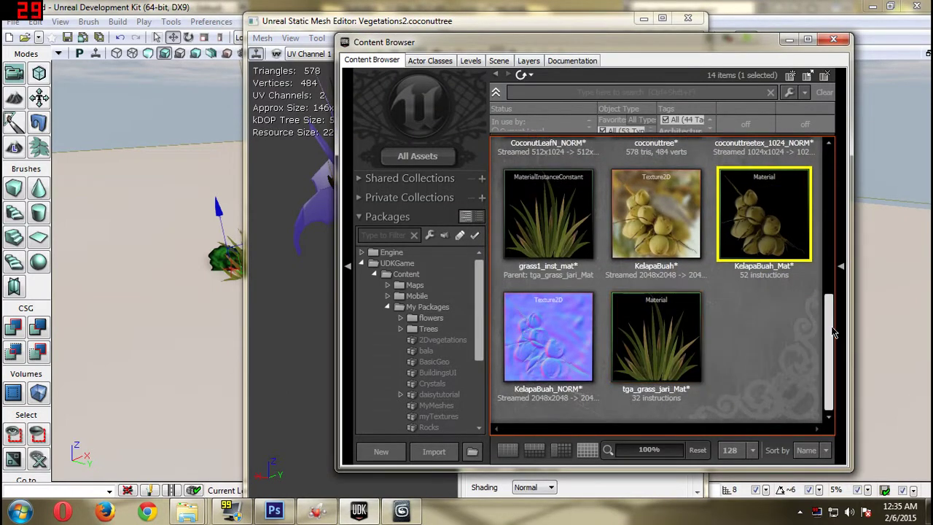
scroll(656, 285, up, 6)
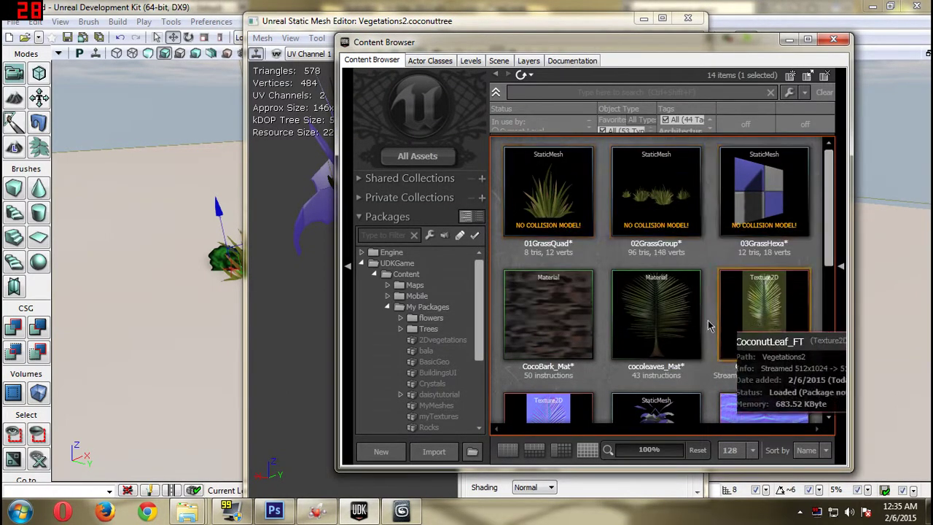
click(678, 302)
right_click(670, 302)
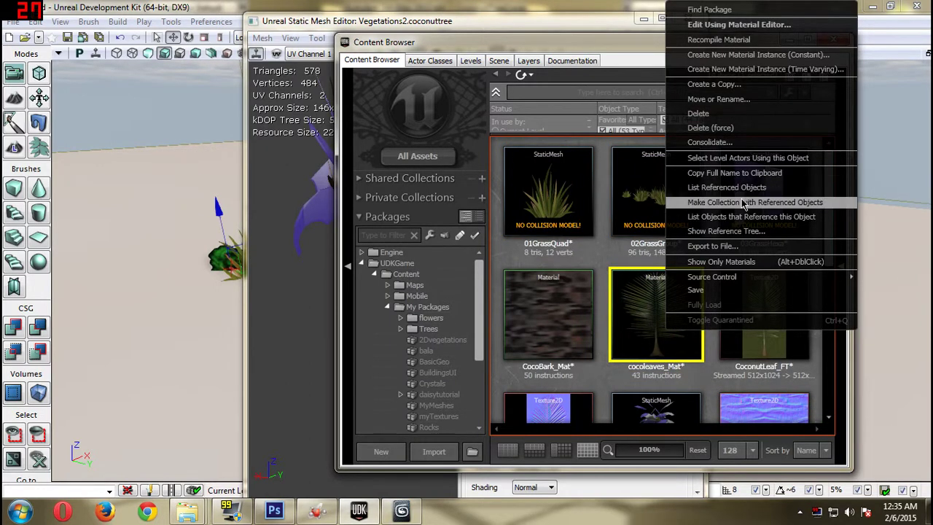
click(756, 59)
click(587, 129)
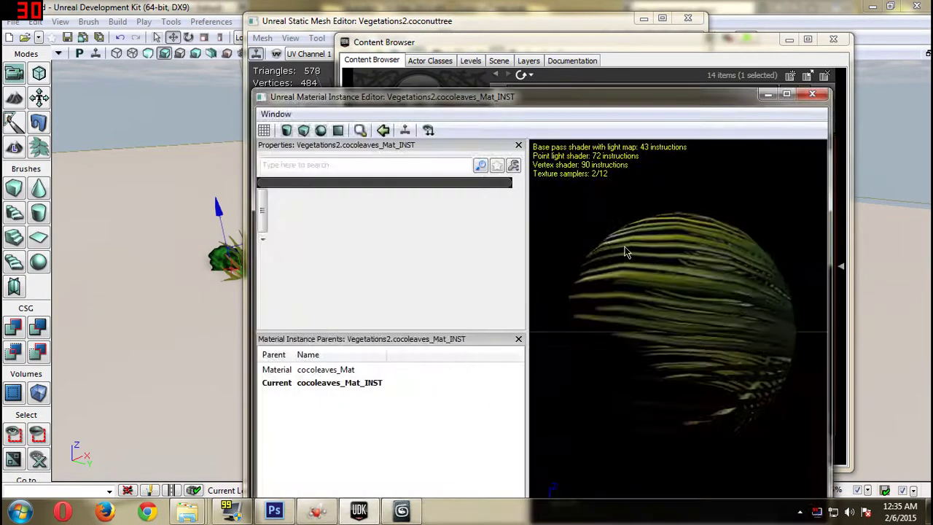
Enable all five wind scalar parameter overrides in the cocoleaves_Mat instance and close the Material Instance Editor
scroll(502, 256, down, 1)
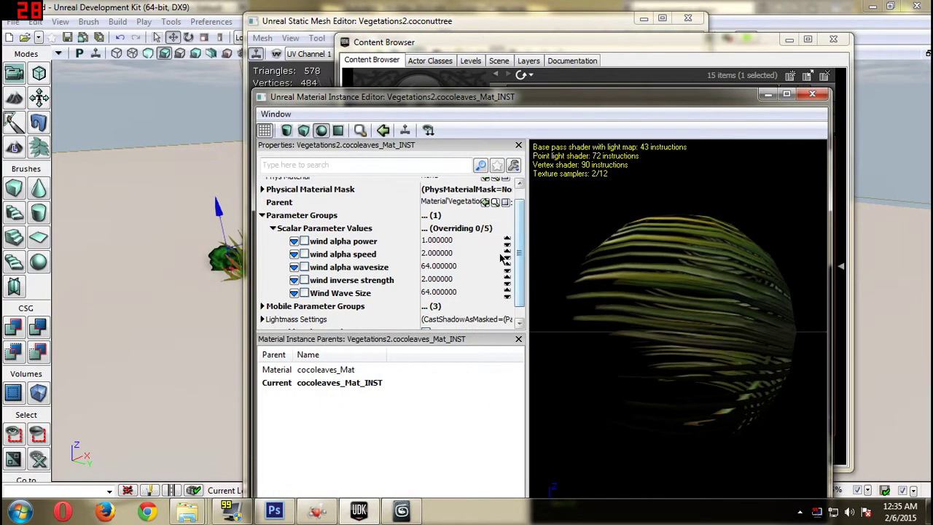
click(304, 241)
click(304, 254)
click(304, 267)
click(304, 280)
click(304, 293)
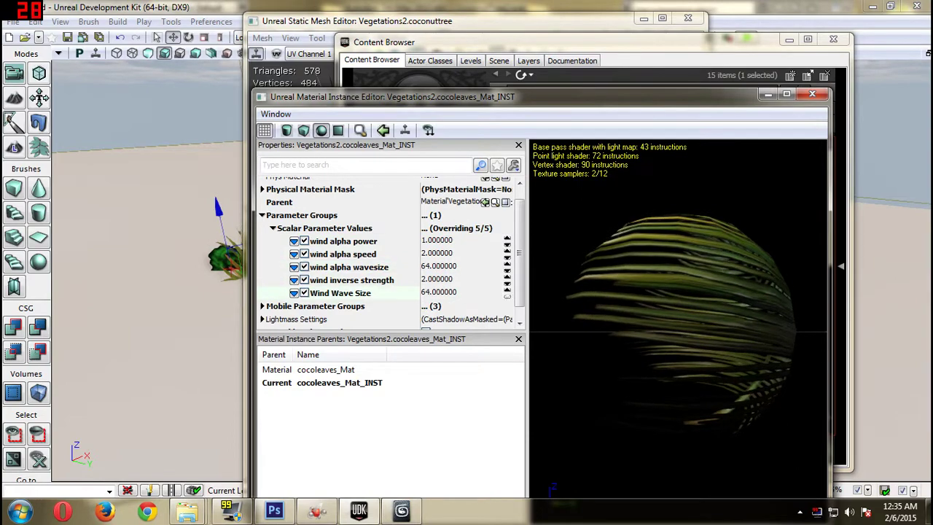
click(812, 94)
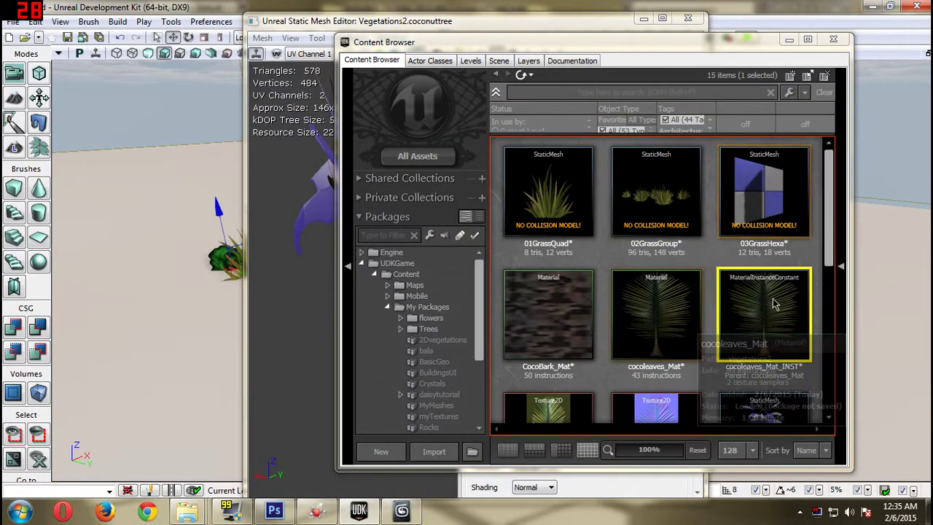
Assign cocoleaves_Mat_INST as the material of coconuttree's LODInfo element [2], with the mesh editor moved clear of the asset thumbnails
click(521, 27)
drag(521, 27, 415, 44)
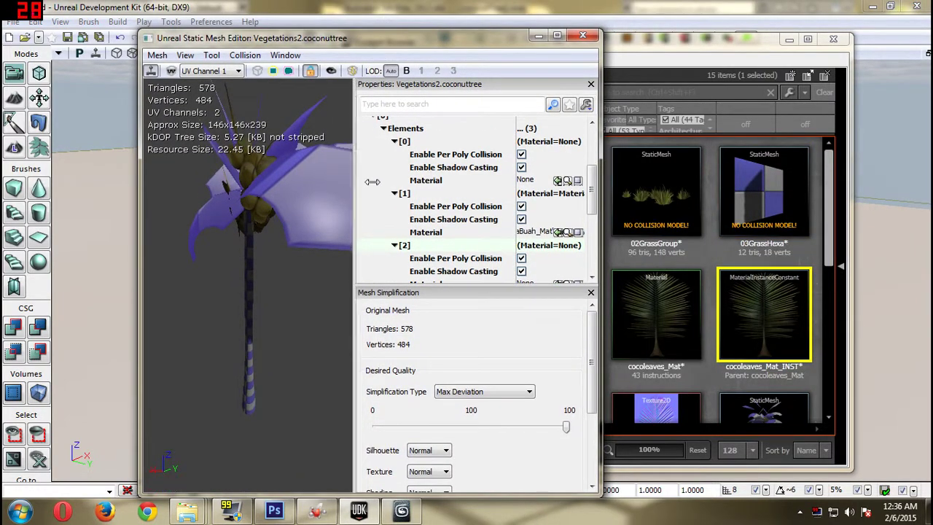
drag(373, 182, 377, 182)
click(838, 211)
drag(830, 215, 831, 255)
double_click(787, 201)
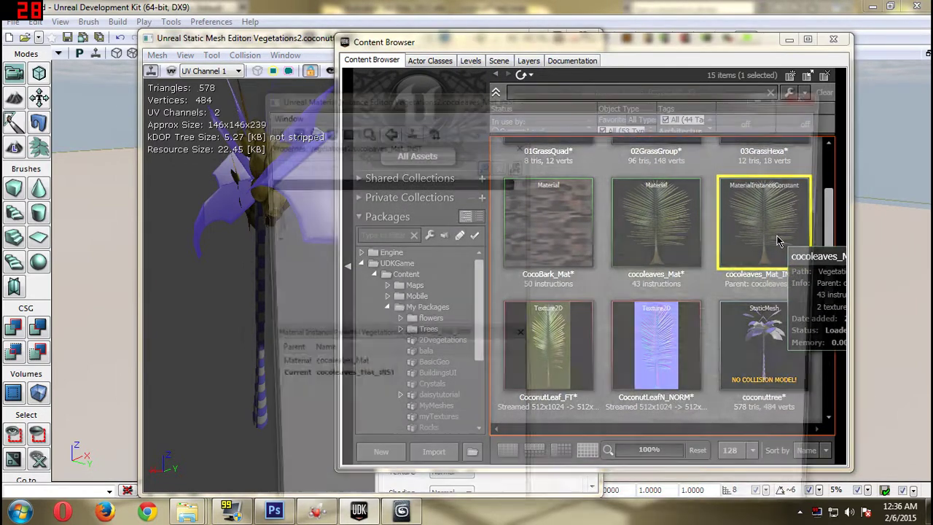
click(812, 95)
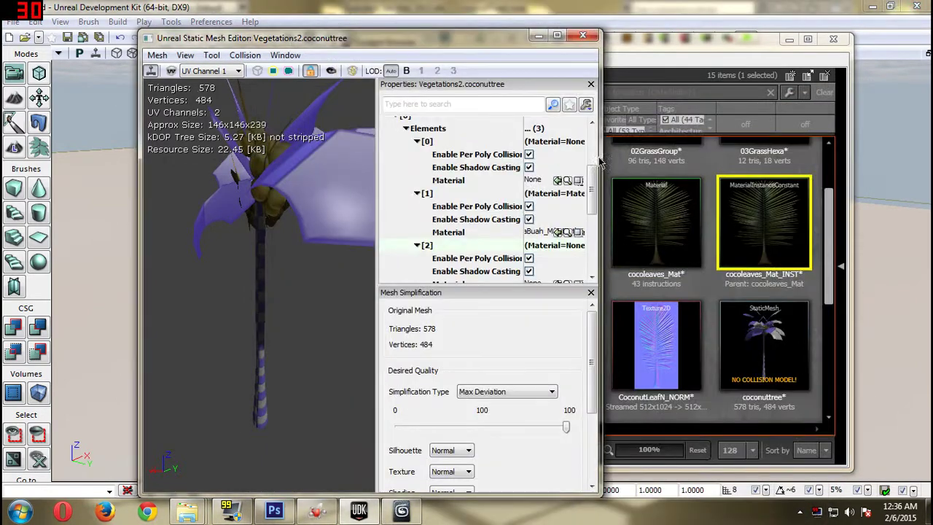
click(547, 199)
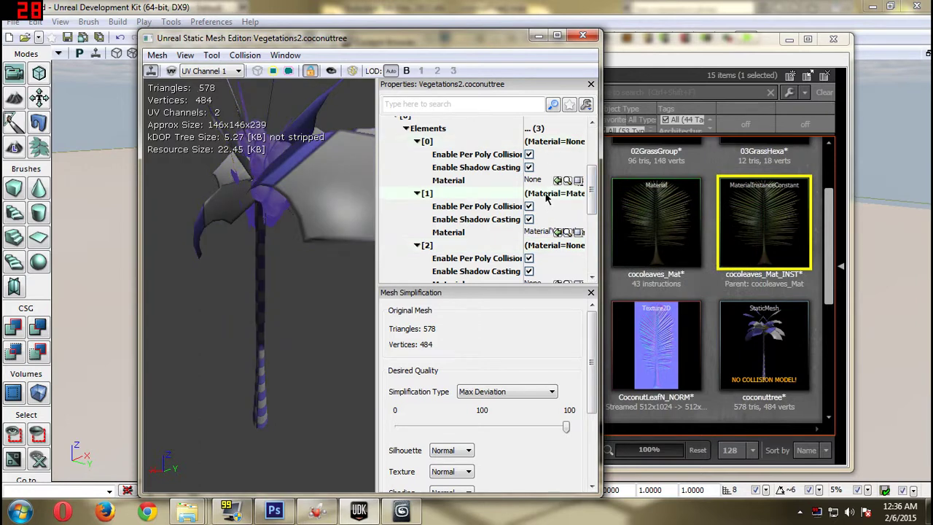
click(545, 146)
click(543, 248)
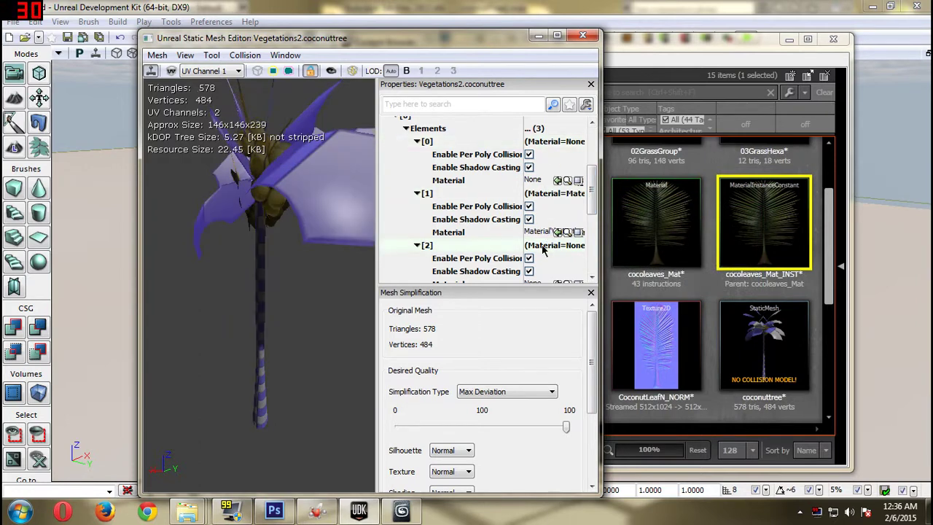
drag(595, 200, 578, 231)
click(558, 202)
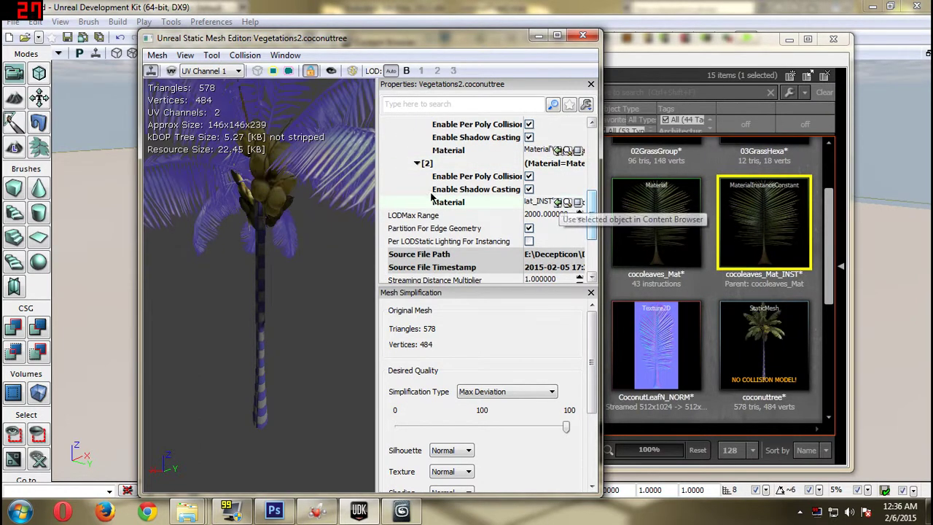
Check the leaves, coconuts and trunk on the coconuttree preview, and open CocoBark_Mat in the Material Editor
drag(345, 173, 324, 217)
click(740, 234)
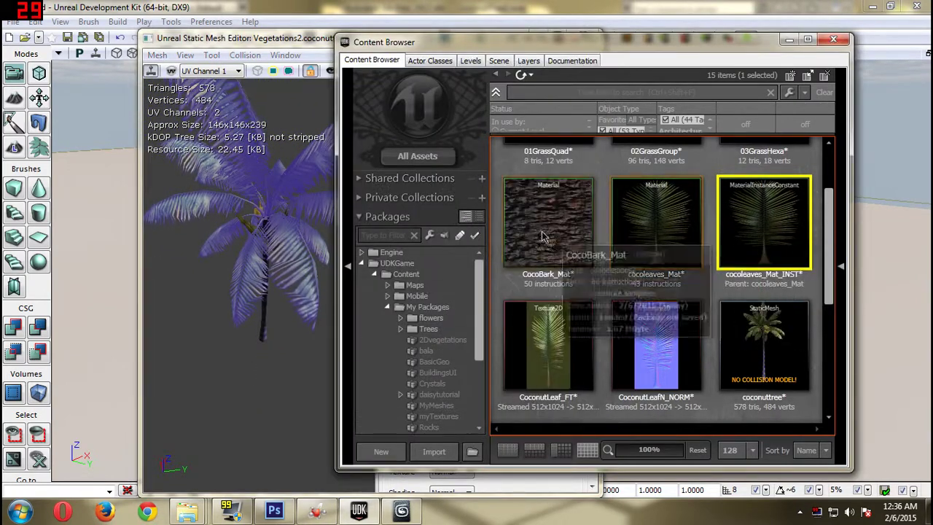
right_drag(291, 264, 285, 281)
drag(285, 281, 289, 173)
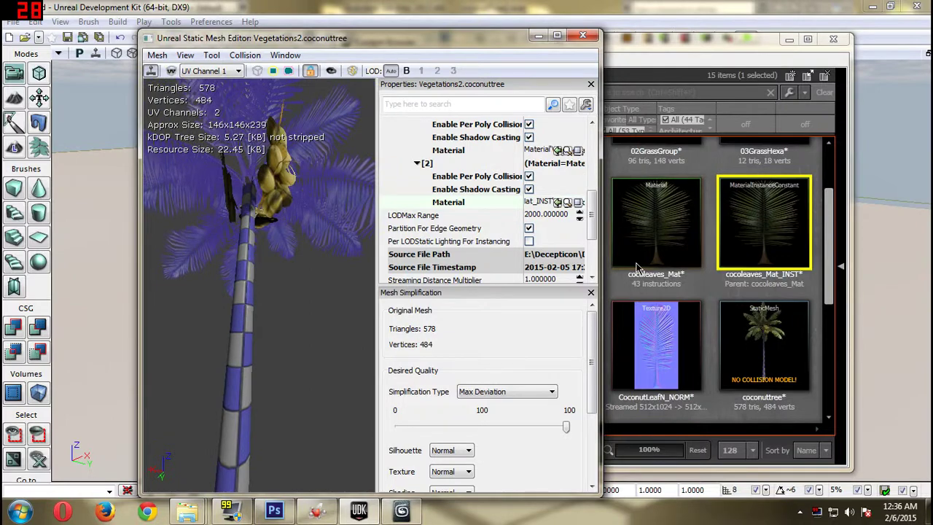
click(637, 268)
click(557, 217)
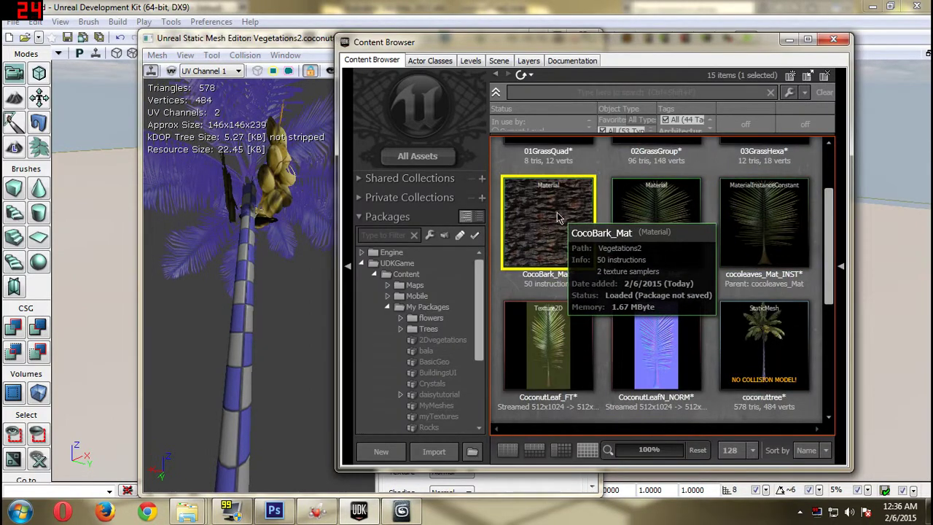
double_click(557, 217)
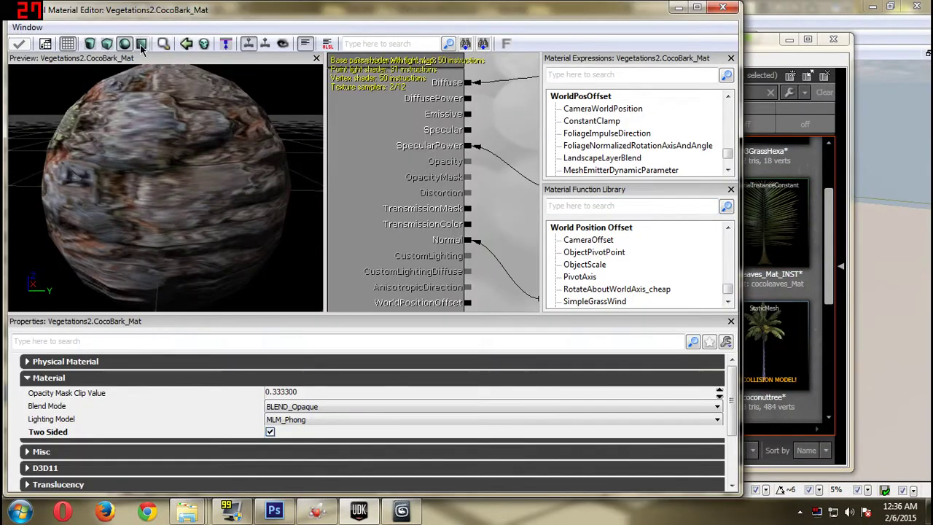
Examine CocoBark_Mat's node network around the BumpOffset, Multiply and texture samples in the maximized Material Editor
drag(191, 128, 186, 182)
drag(520, 147, 423, 159)
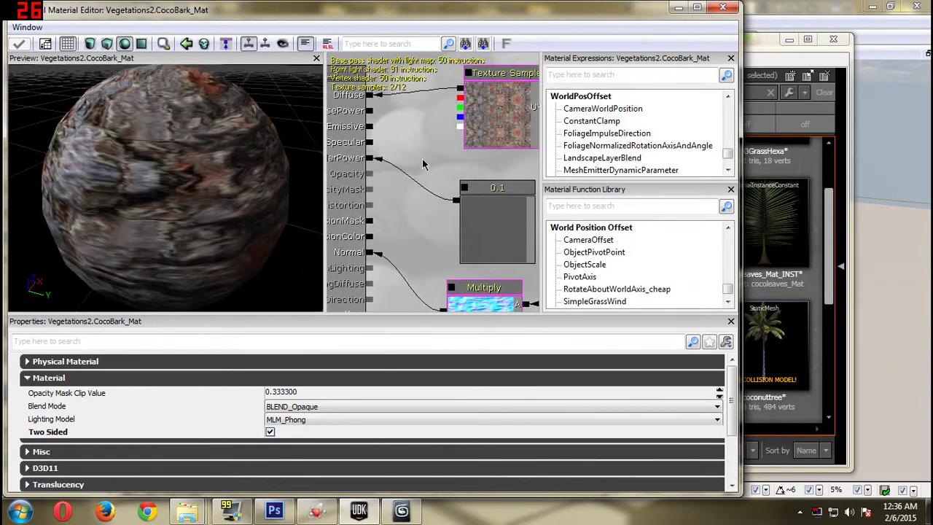
scroll(437, 168, down, 5)
drag(466, 187, 226, 139)
scroll(423, 142, up, 5)
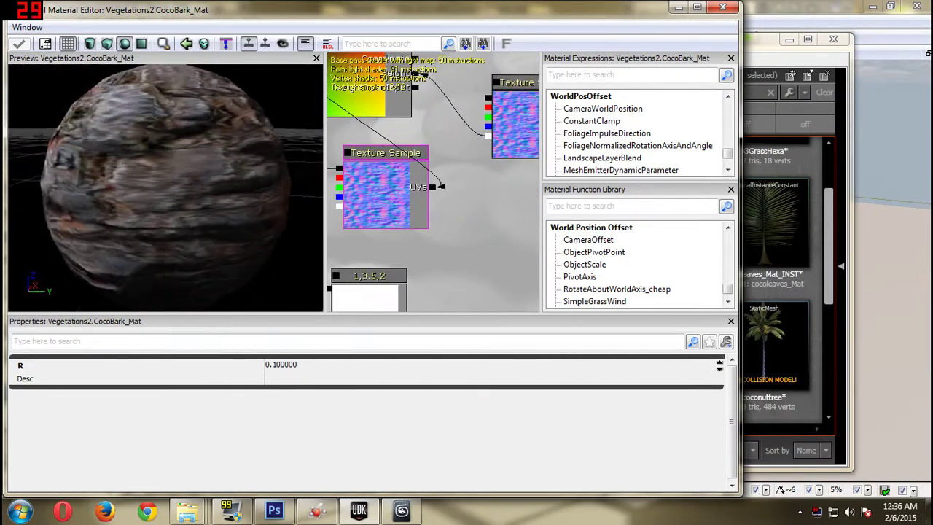
drag(246, 183, 246, 158)
drag(434, 131, 421, 202)
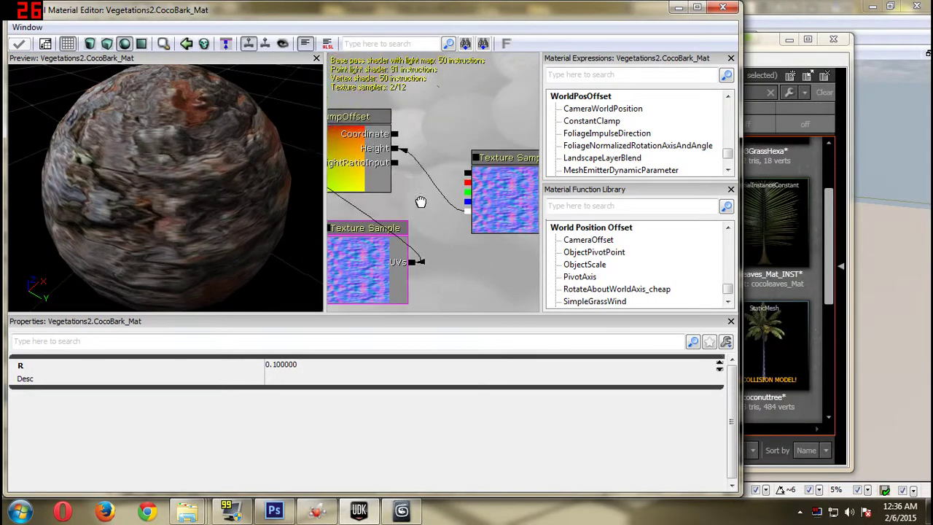
scroll(420, 202, down, 3)
click(697, 7)
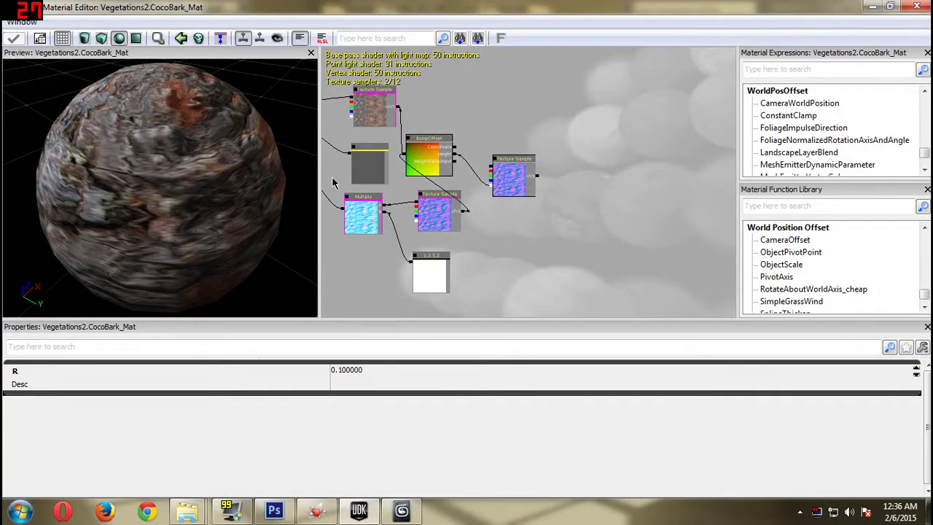
drag(310, 177, 208, 175)
scroll(385, 158, up, 5)
drag(377, 160, 568, 91)
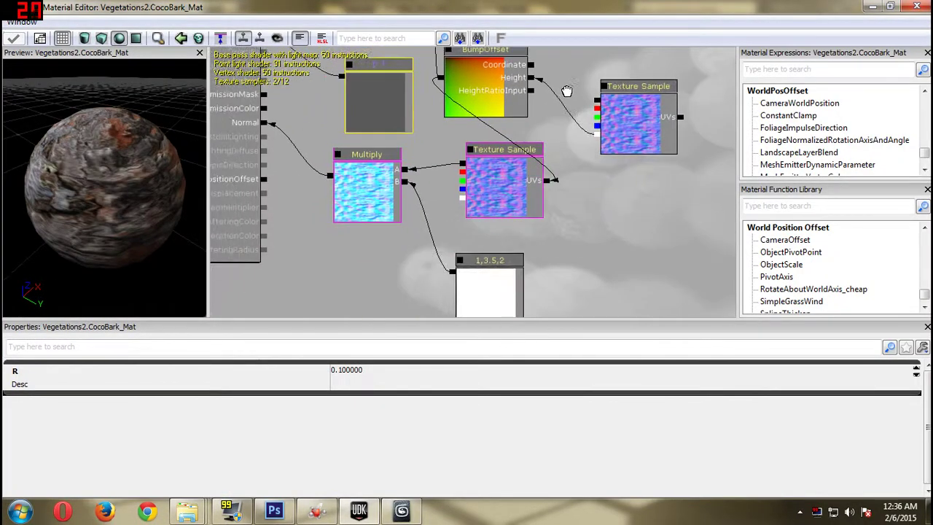
Locate the texture sampled for BumpOffset's Height in the Content Browser and view only PinusBark_NORM's alpha channel
click(620, 129)
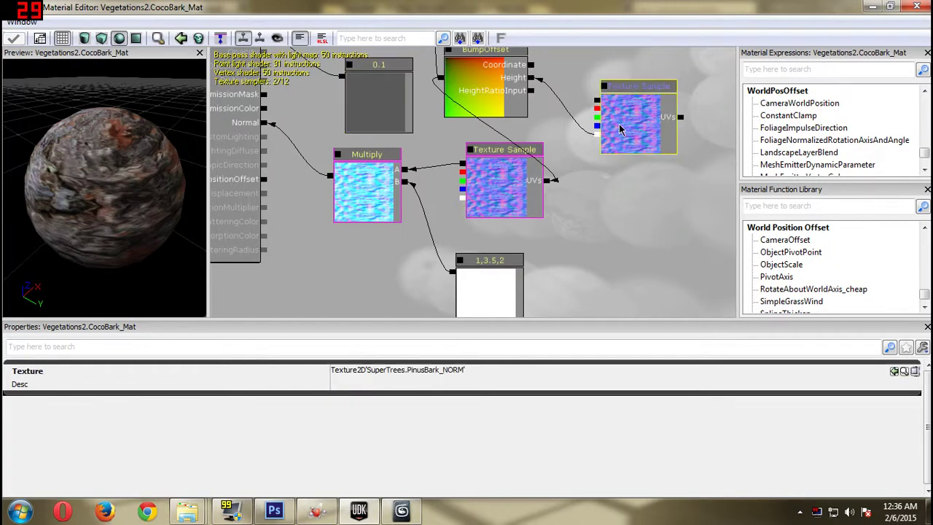
click(899, 372)
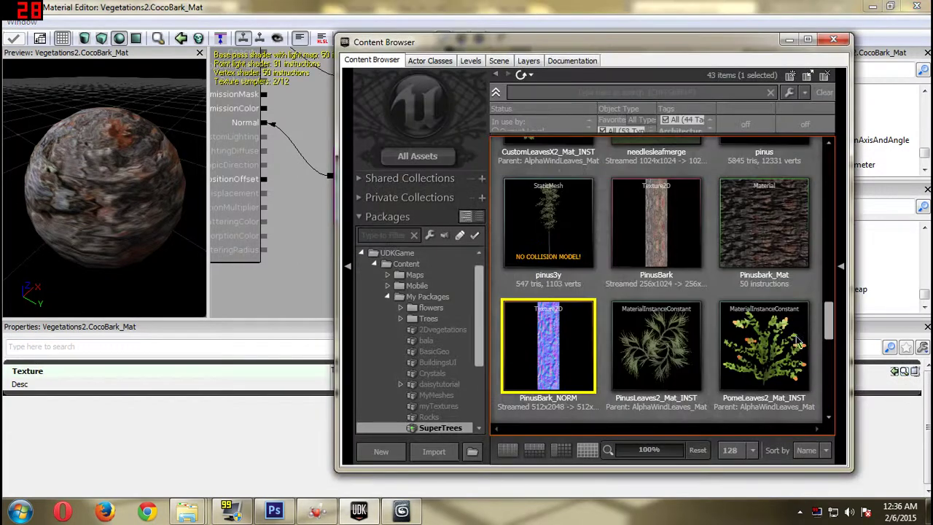
double_click(585, 355)
click(15, 26)
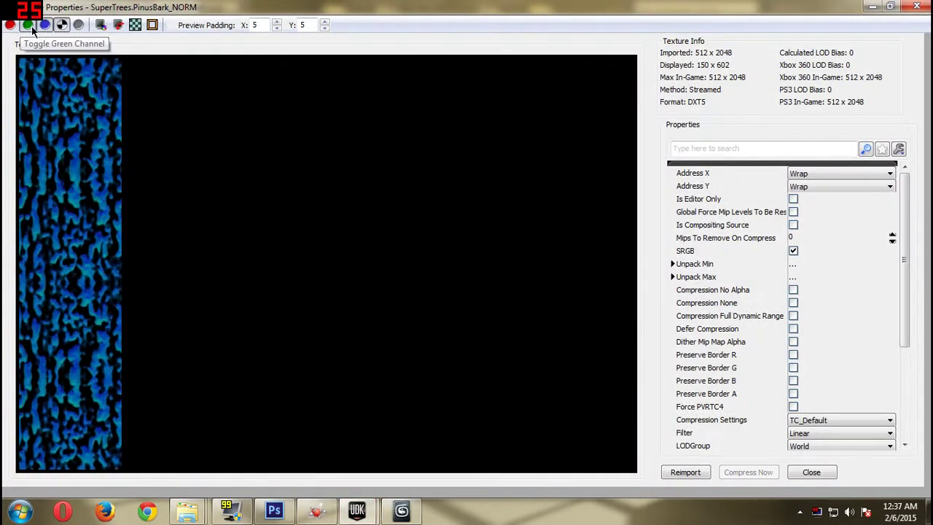
click(30, 27)
click(50, 28)
double_click(201, 5)
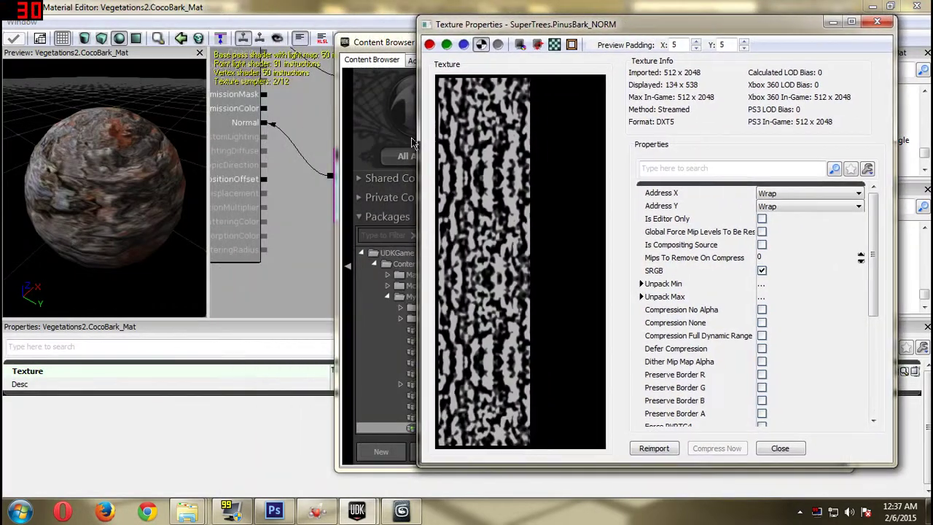
Check the texture sample's alpha connection to BumpOffset's Height and close the Material Editor and the texture's properties
drag(298, 182, 212, 200)
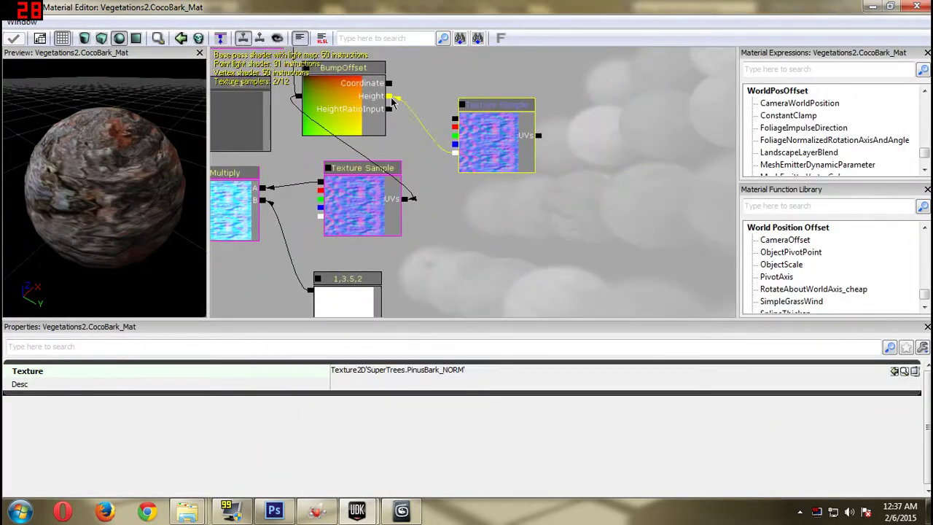
click(917, 7)
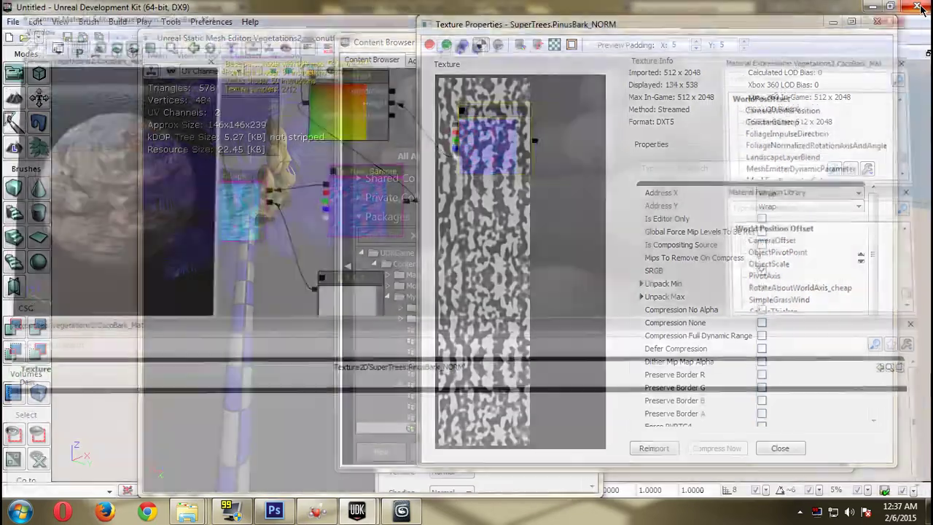
click(811, 11)
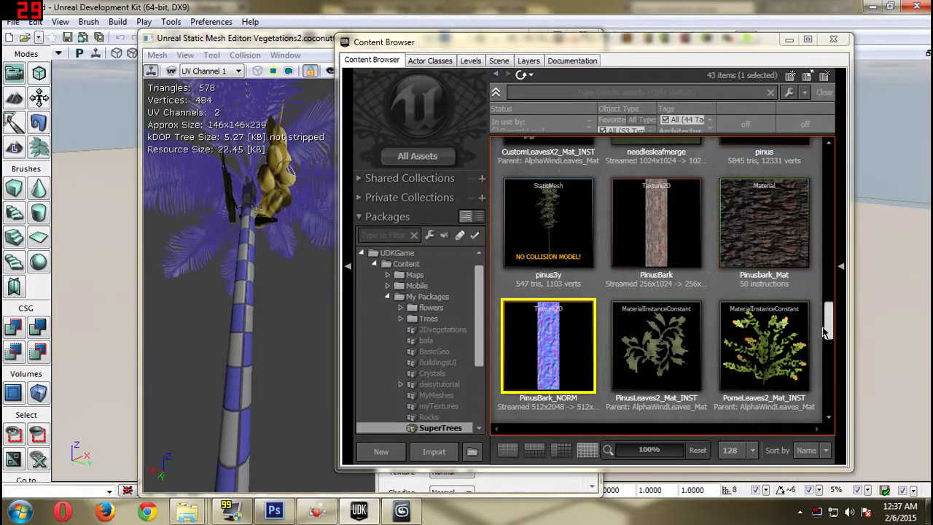
Open the coconuttreetex_1024_NORM texture from the Vegetations2 package and view only its alpha channel
scroll(438, 364, down, 2)
click(444, 405)
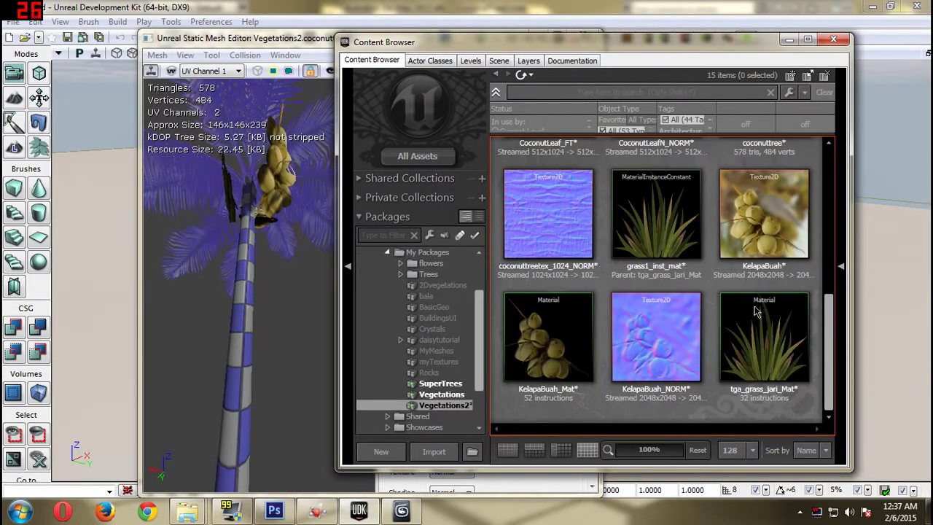
drag(829, 317, 826, 286)
double_click(532, 303)
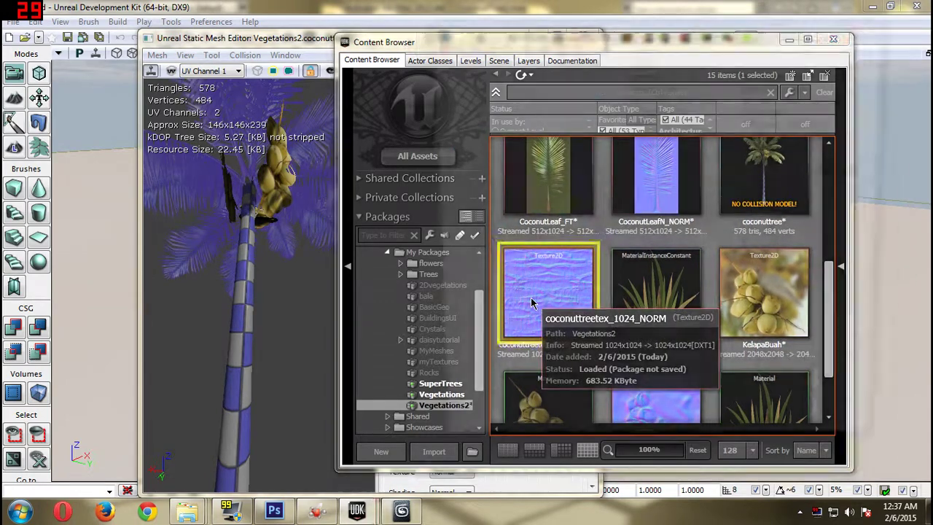
double_click(531, 303)
click(430, 45)
click(447, 44)
click(463, 46)
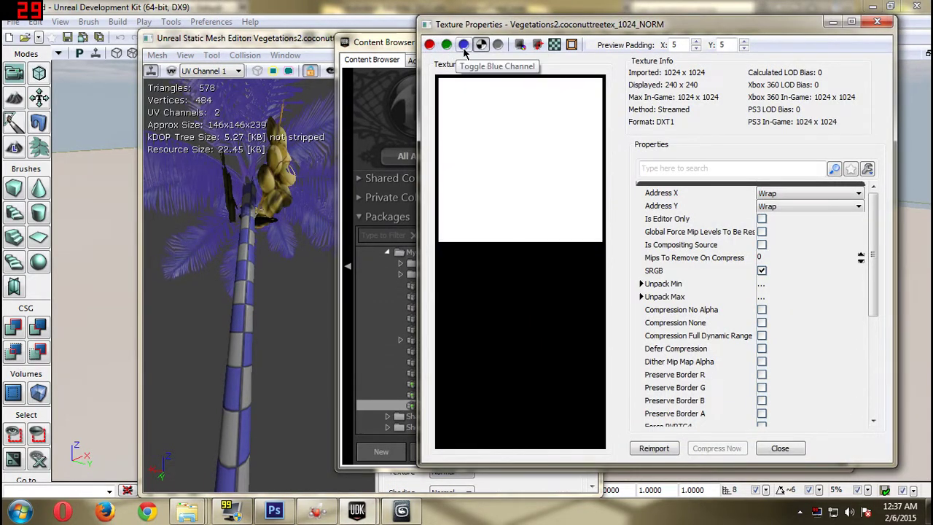
click(480, 44)
click(480, 44)
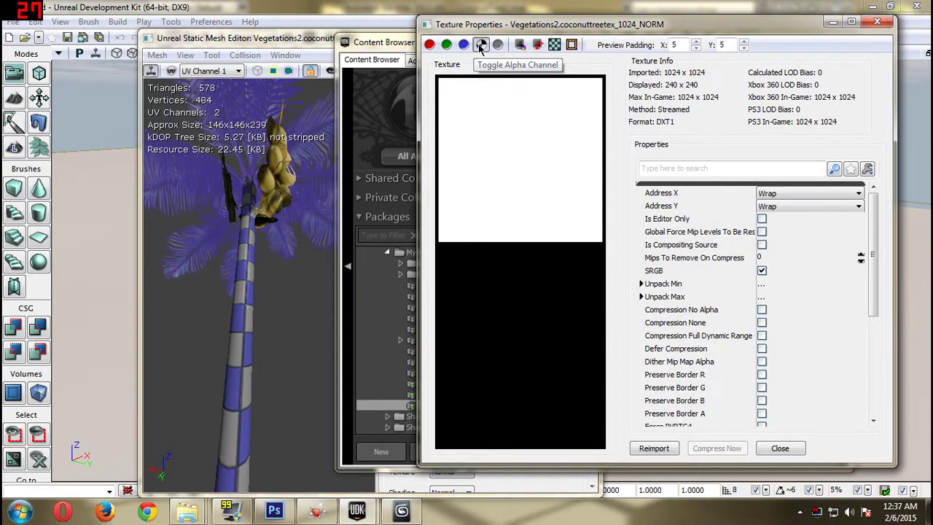
click(481, 45)
click(481, 45)
Switch to Photoshop and inspect the Alpha 1 channel of coconuttreetex_1024_NORM.png, returning to the RGB composite
click(274, 510)
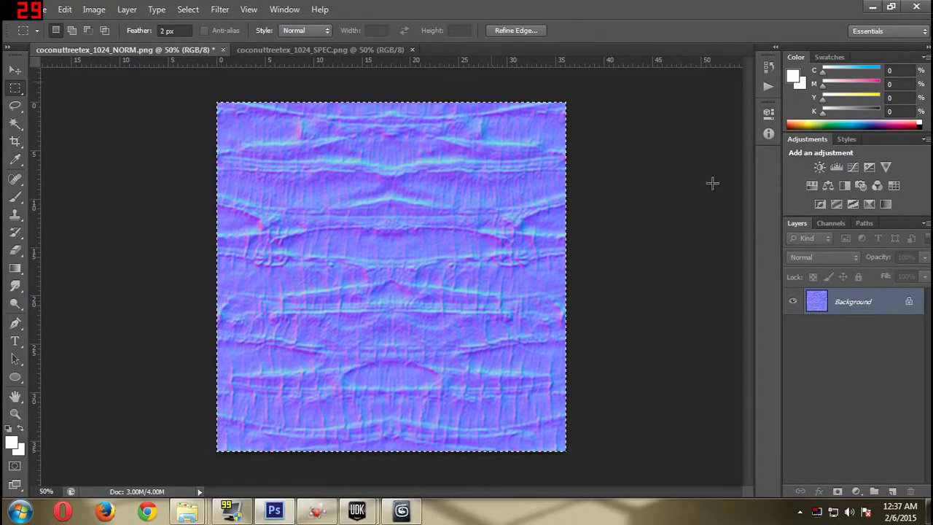
click(831, 223)
click(838, 344)
key(ctrl+2)
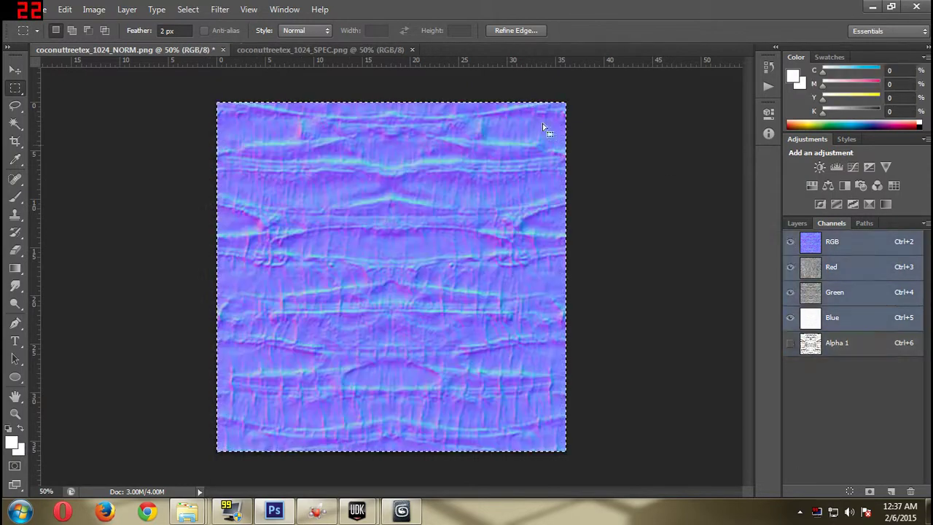
Save the normal map as a Targa copy, replacing the existing coconuttreetex_1024_NORM.tga in the Lowpoly Coconut folder
click(38, 8)
click(58, 173)
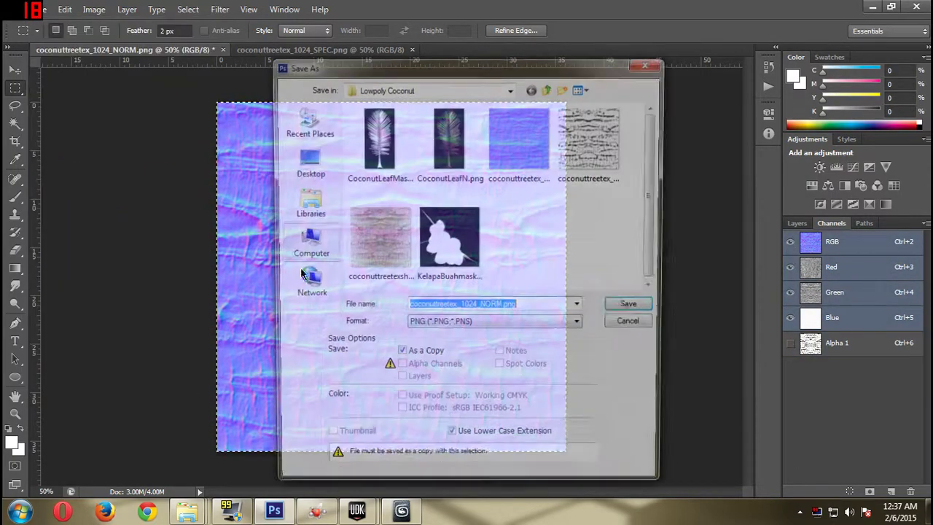
click(496, 325)
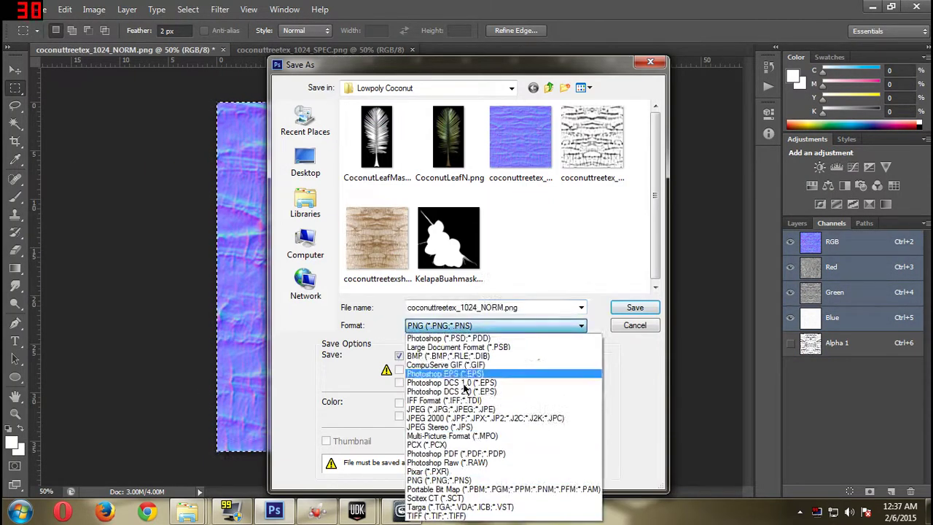
click(467, 507)
click(621, 309)
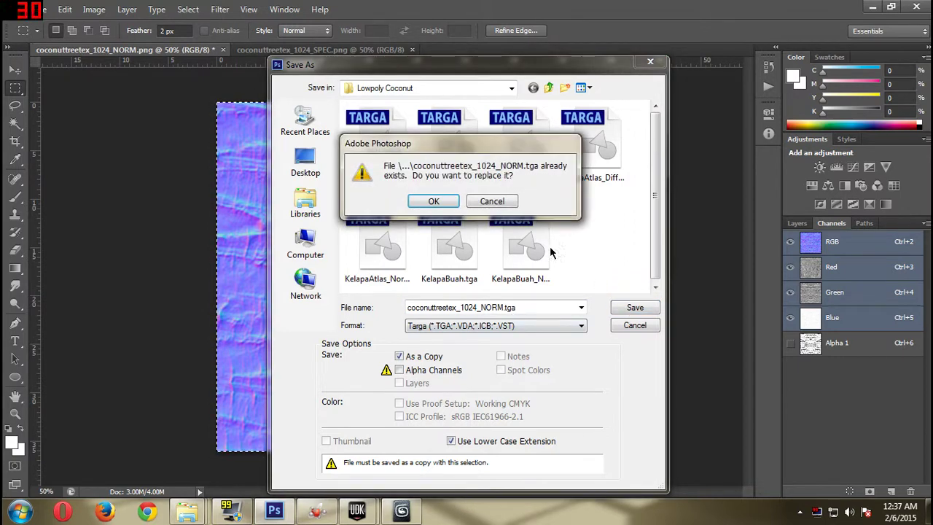
click(440, 204)
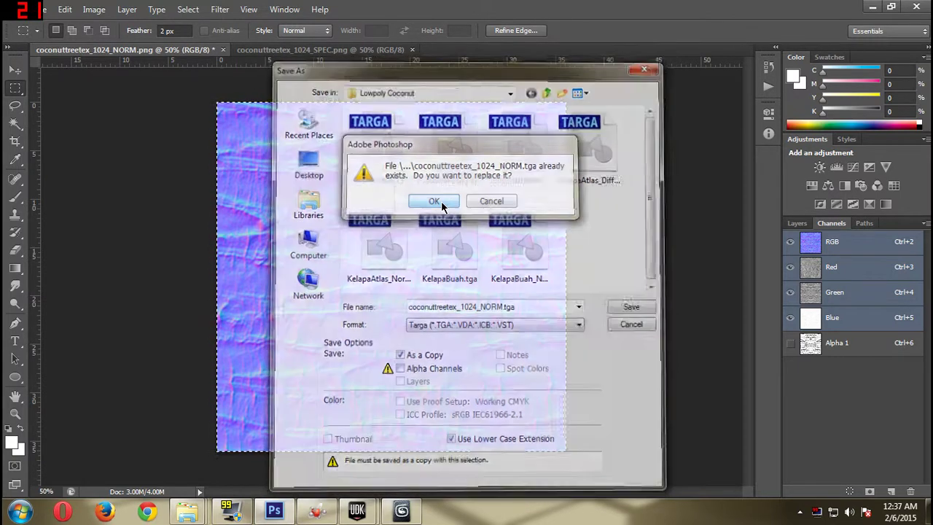
click(514, 166)
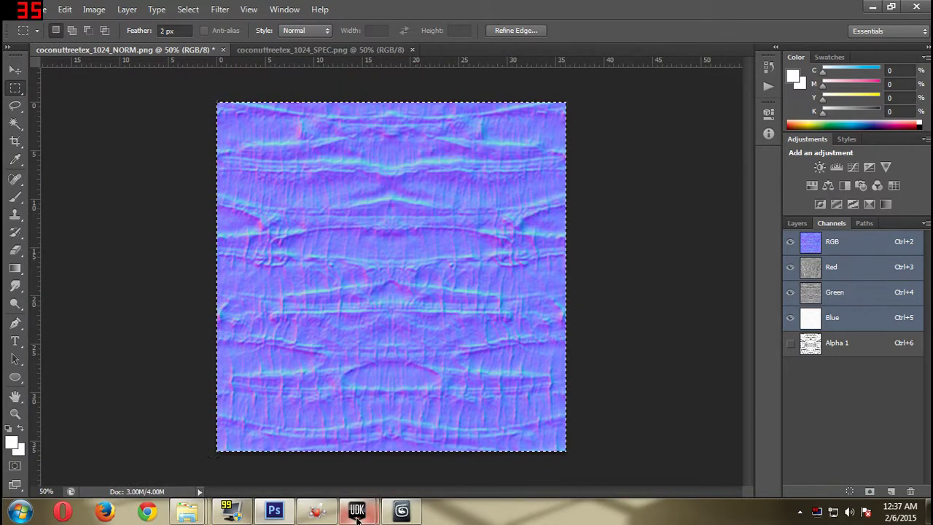
Switch back to UDK, close the texture properties and reimport coconuttreetex_1024_NORM
mouse_move(356, 511)
click(433, 441)
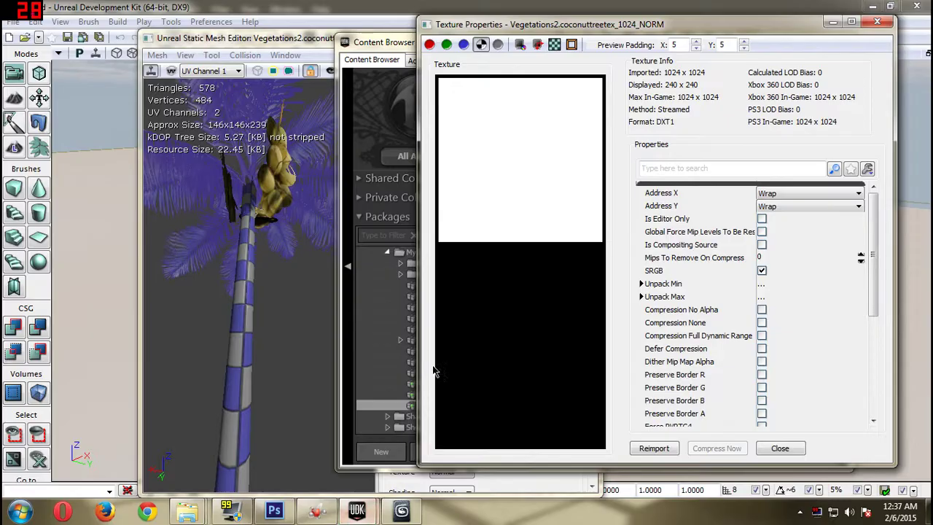
click(879, 24)
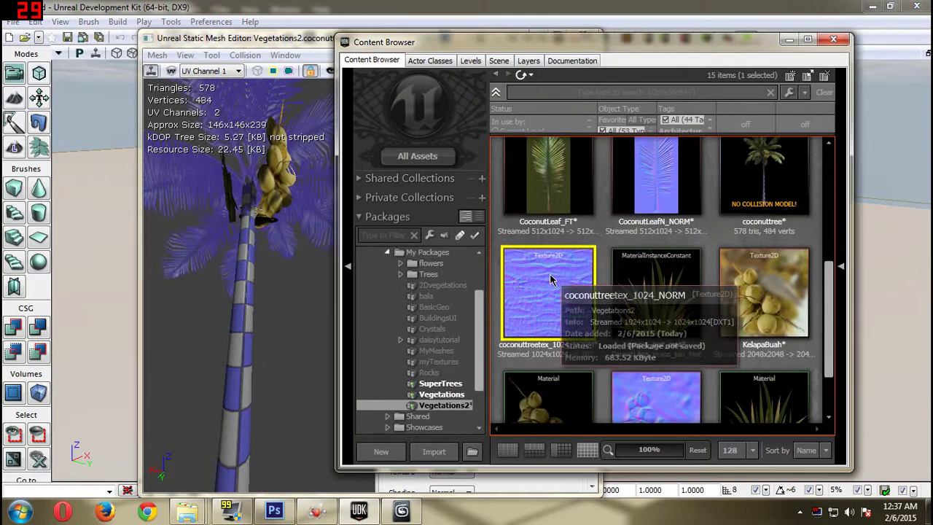
right_click(550, 281)
click(601, 84)
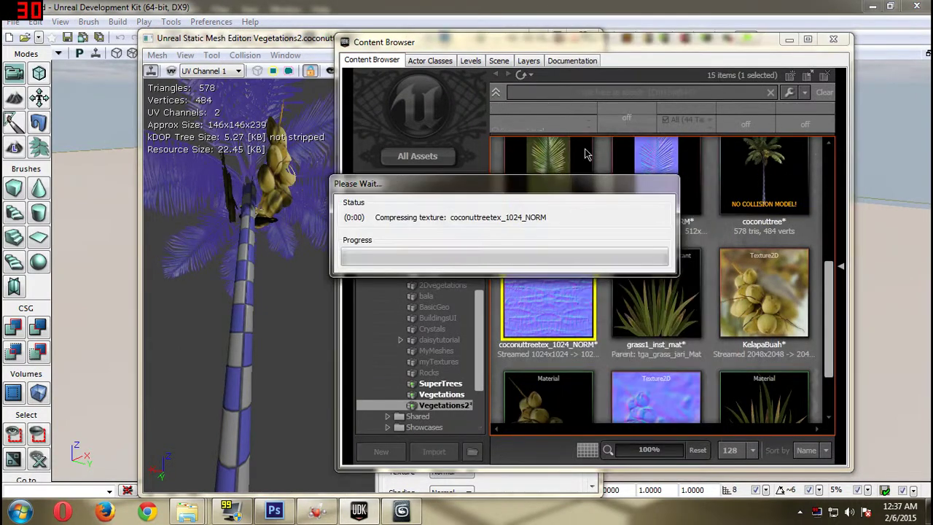
Open the reimported coconuttreetex_1024_NORM texture and turn off its red, green and blue channels to check the alpha
double_click(565, 328)
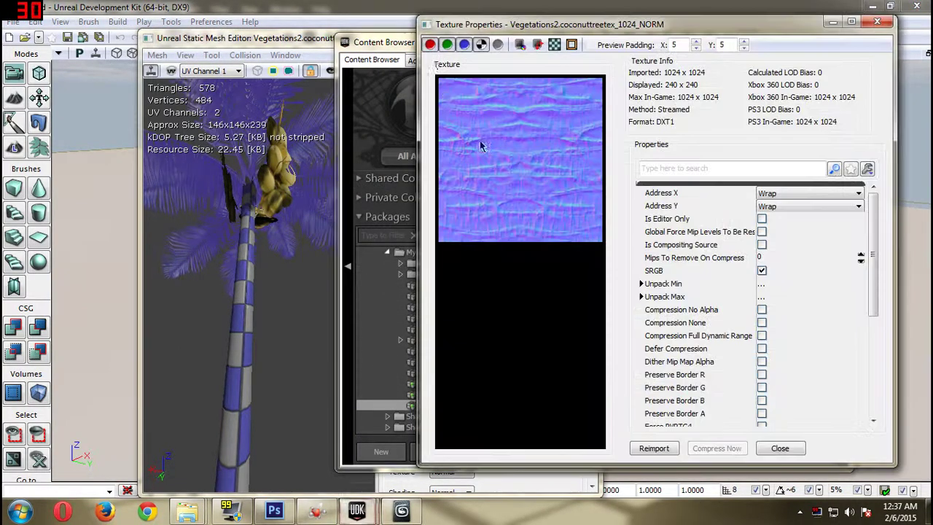
click(429, 45)
click(446, 45)
click(464, 44)
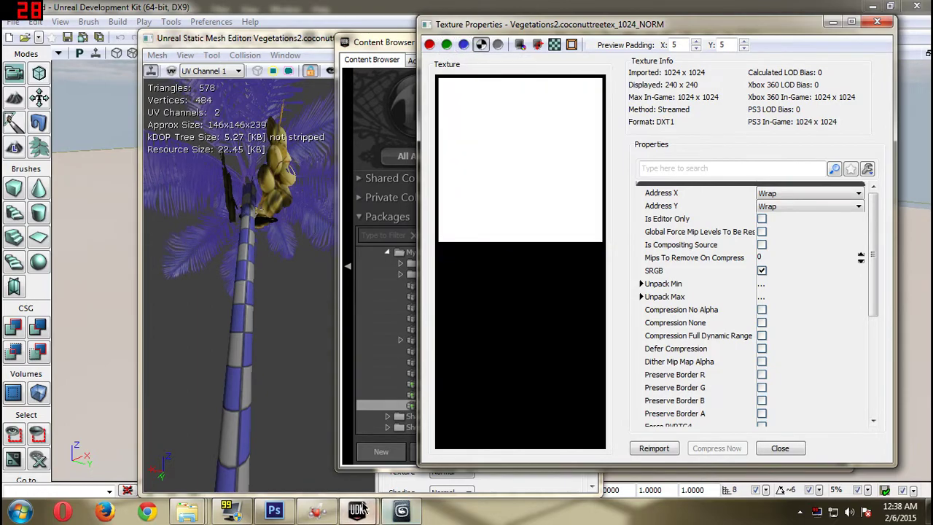
Switch to Photoshop and save the normal map as a 32 bits/pixel Targa copy named coconuttreetex_1024_NORMxxxxxx.tga
click(274, 511)
click(36, 10)
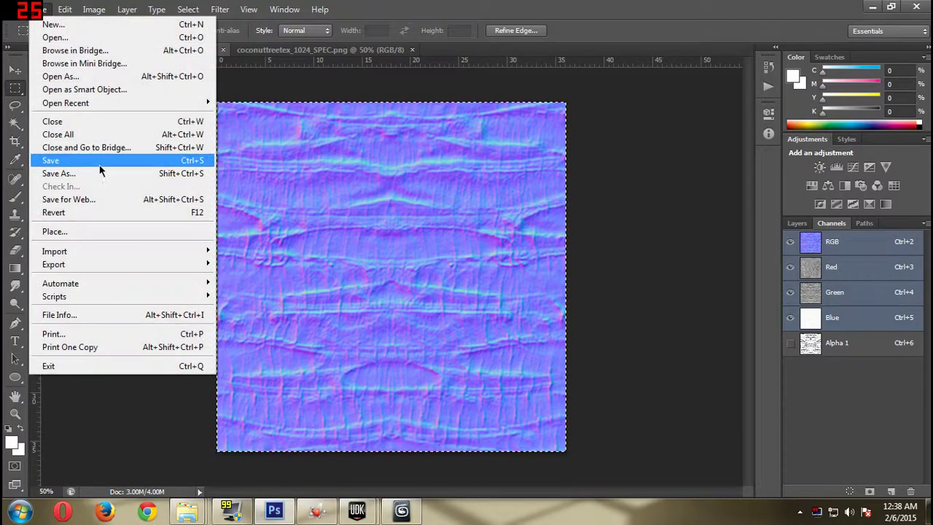
click(78, 169)
click(469, 334)
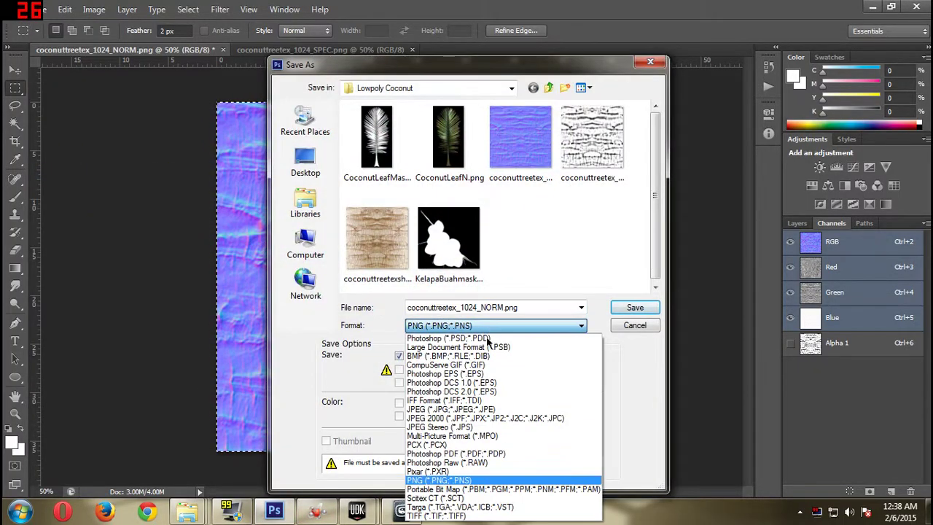
click(477, 512)
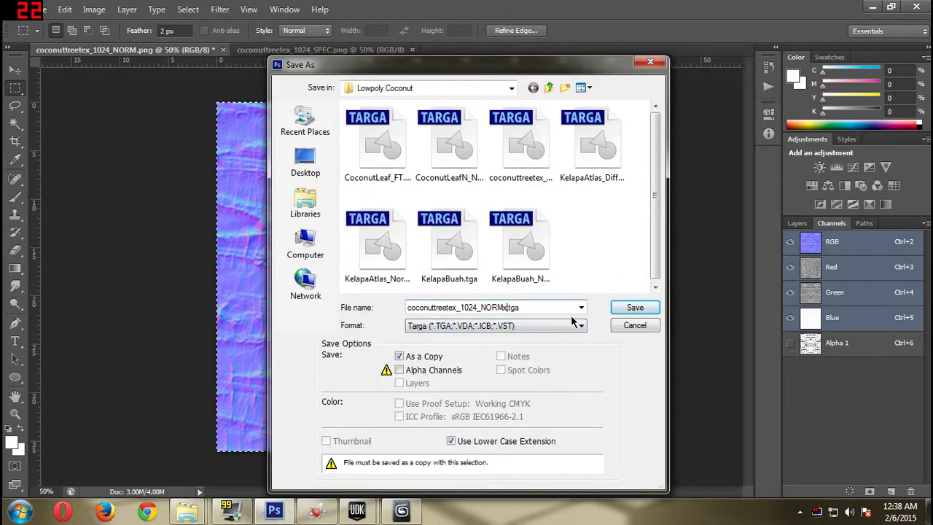
click(634, 307)
click(503, 167)
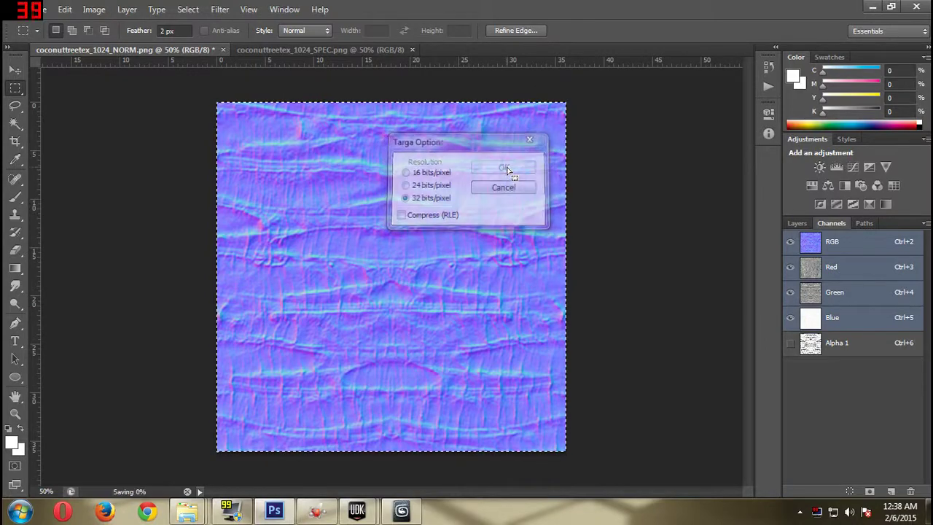
Switch to UDK, import coconuttreetex_1024_NORMxxxxxx.tga into the Vegetations2 package and isolate the new texture's alpha channel for checking
click(357, 510)
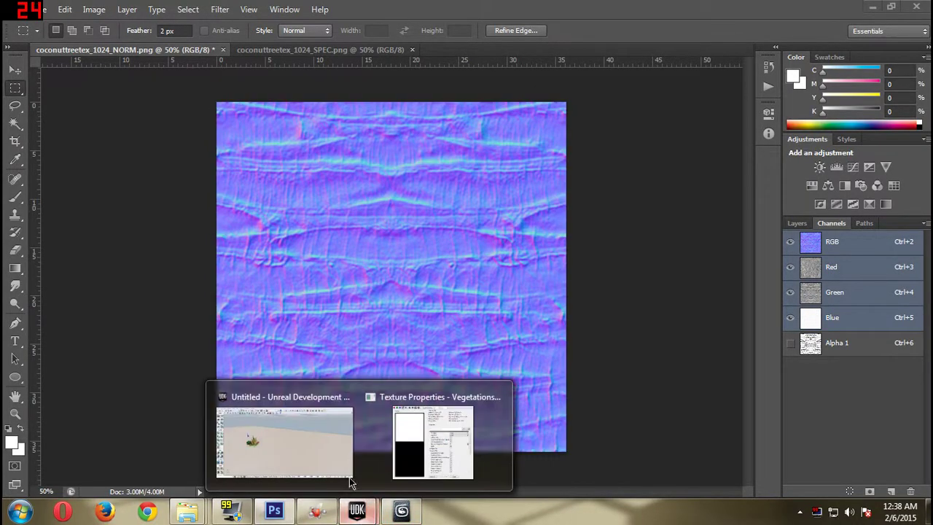
click(437, 458)
click(877, 23)
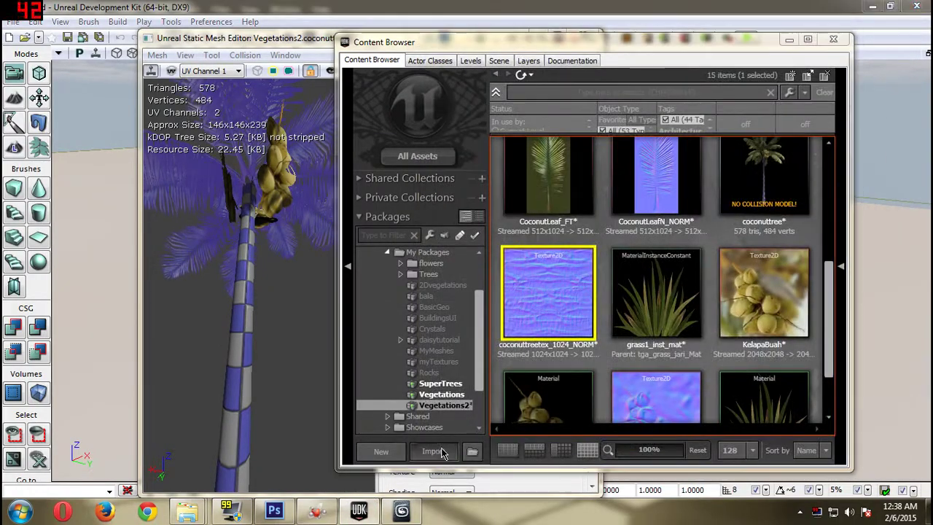
click(434, 451)
scroll(447, 196, down, 3)
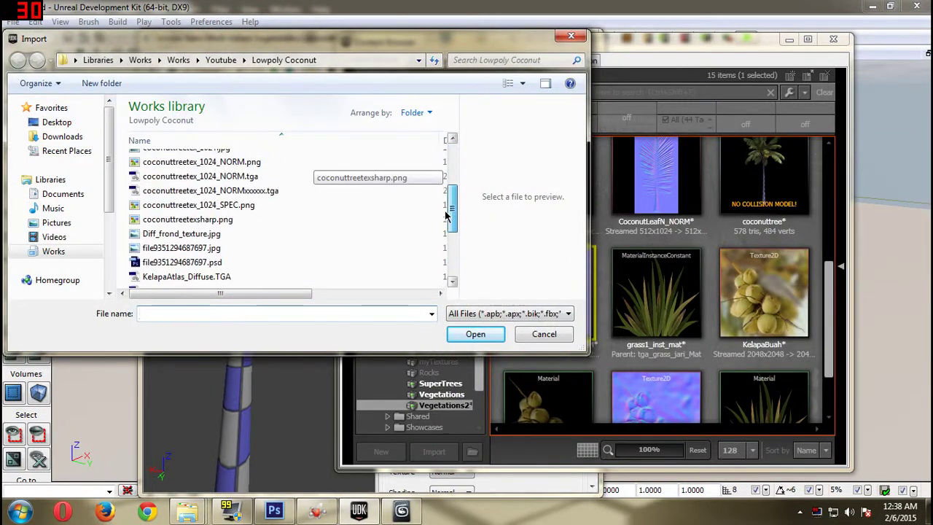
click(209, 191)
click(475, 335)
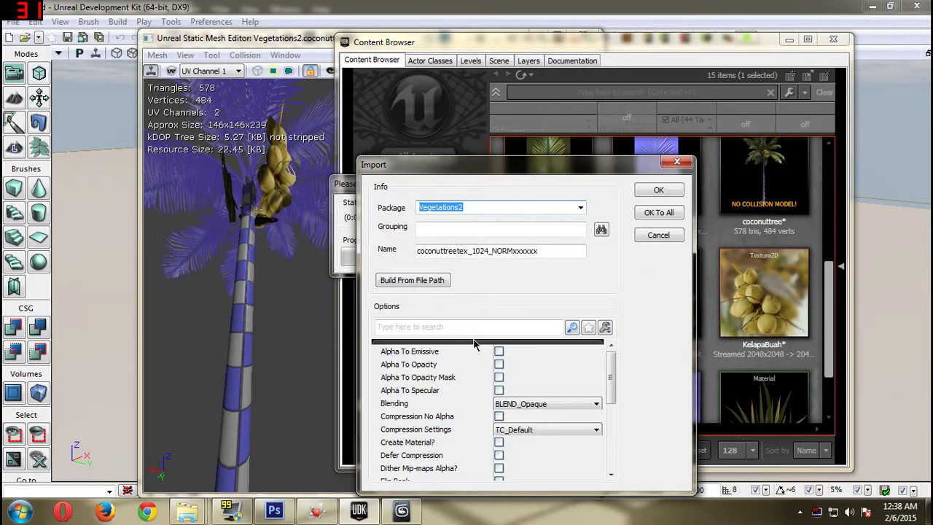
click(661, 191)
double_click(653, 299)
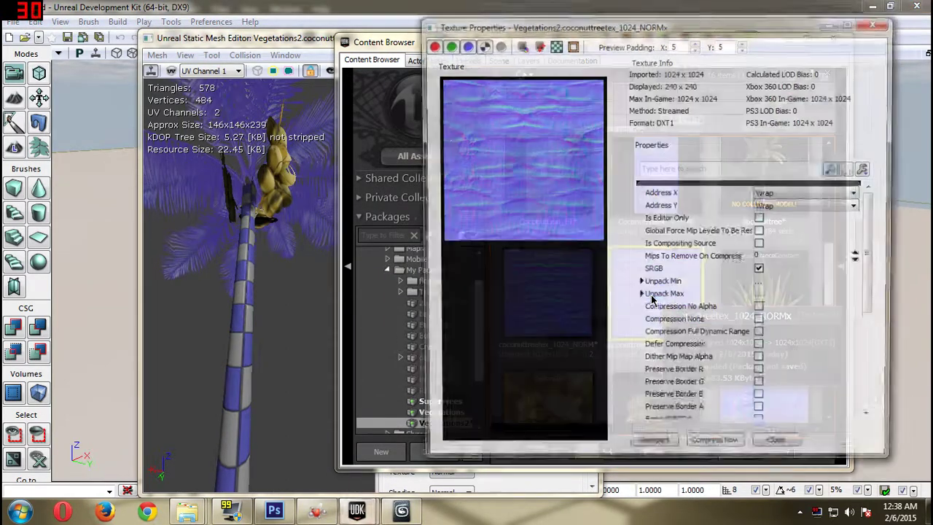
click(431, 47)
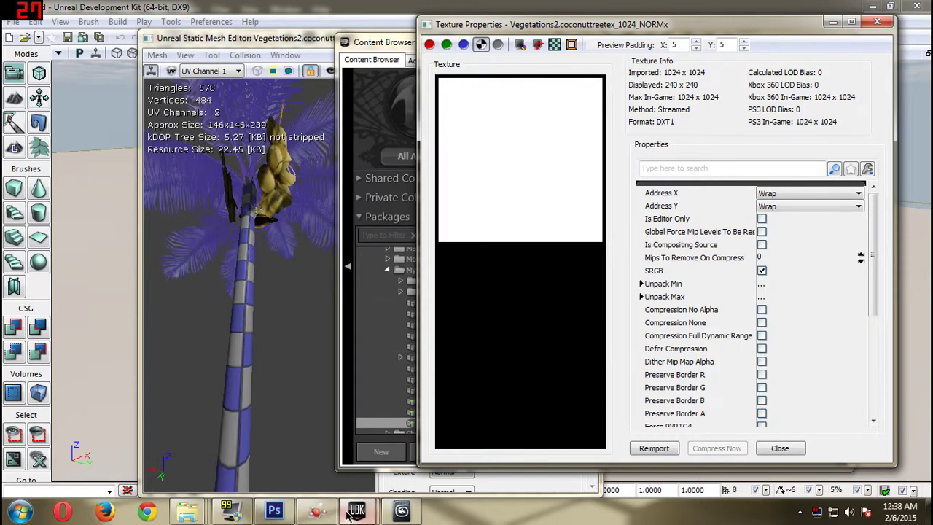
click(274, 512)
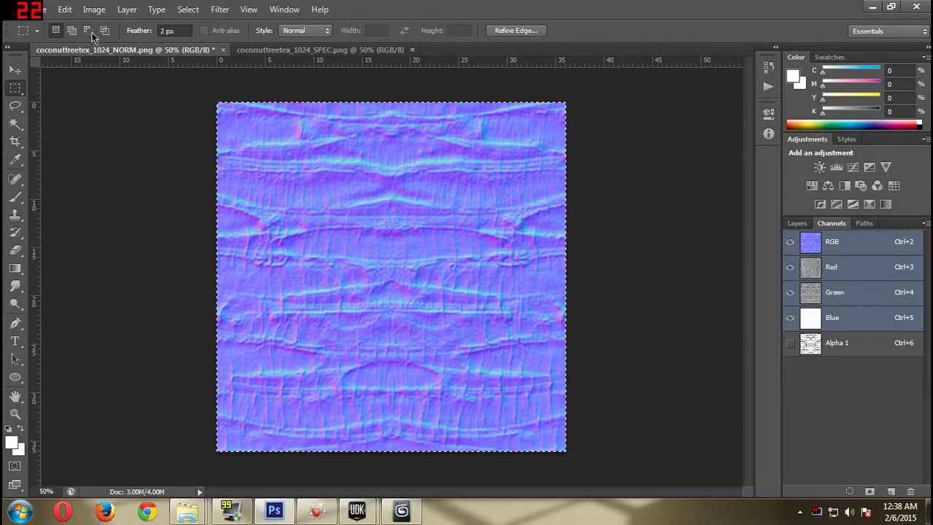
click(32, 9)
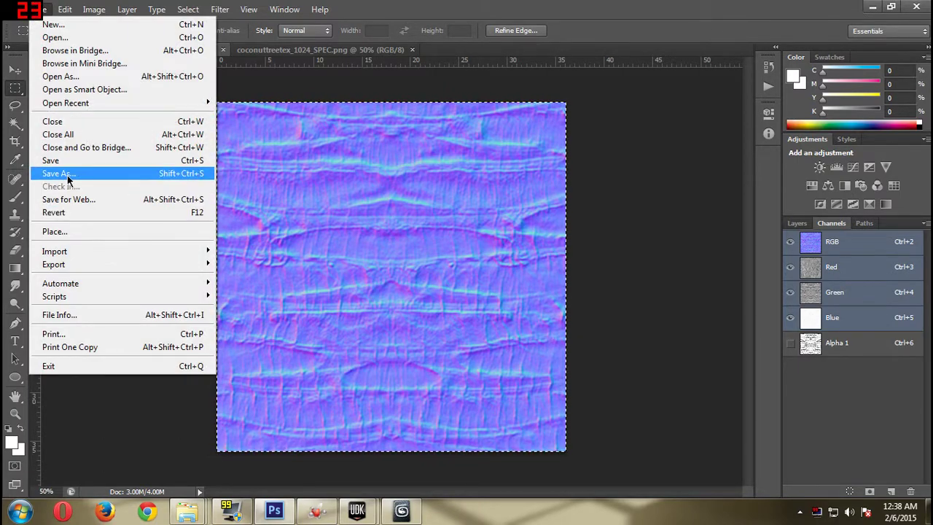
click(67, 175)
click(447, 323)
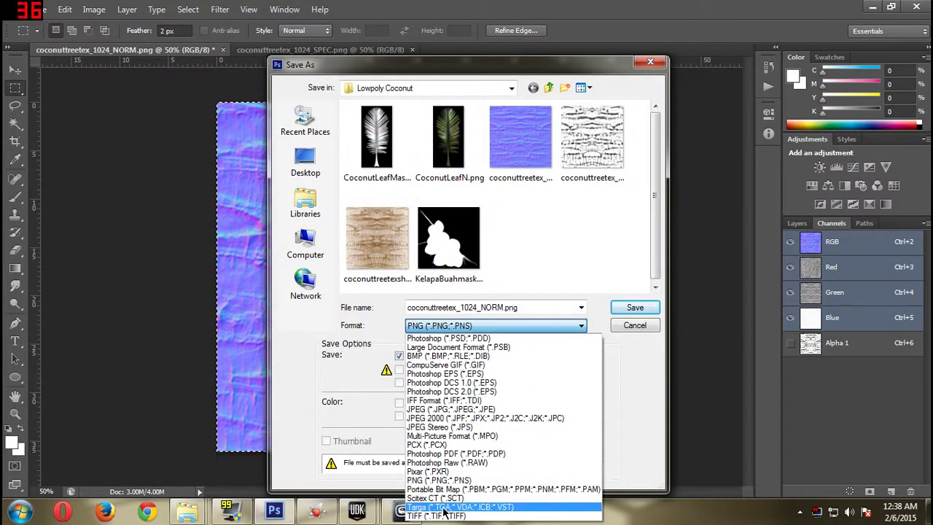
click(446, 508)
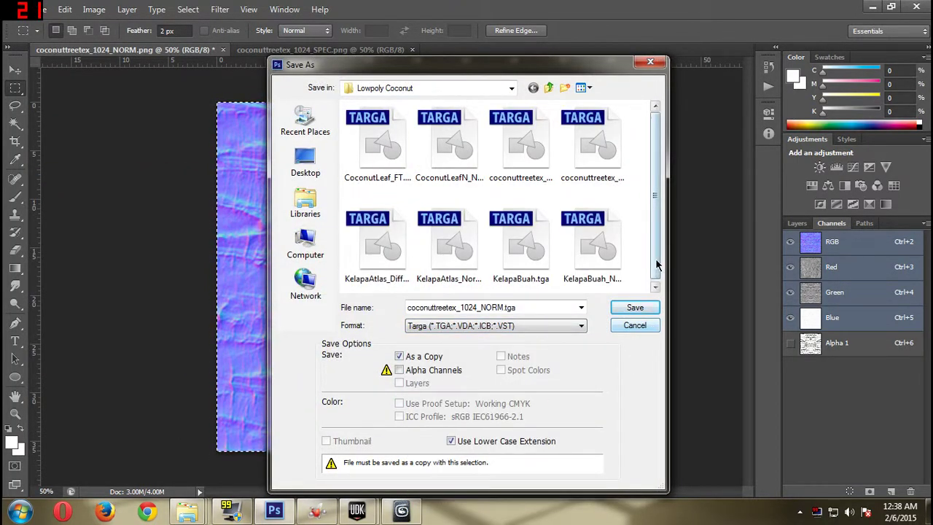
click(635, 325)
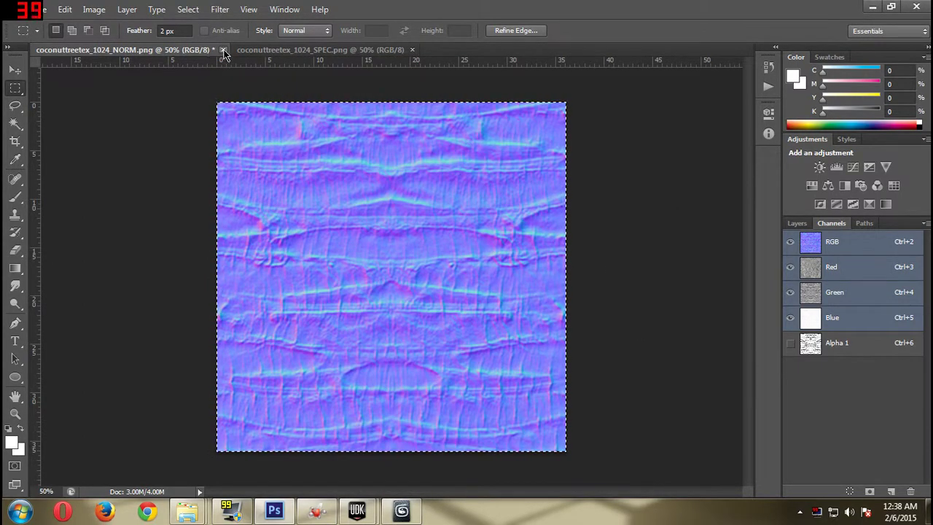
Close coconuttreetex_1024_NORM.png without saving and open coconuttreetex_1024_NORM.tga from the Lowpoly Coconut folder
click(223, 49)
click(471, 201)
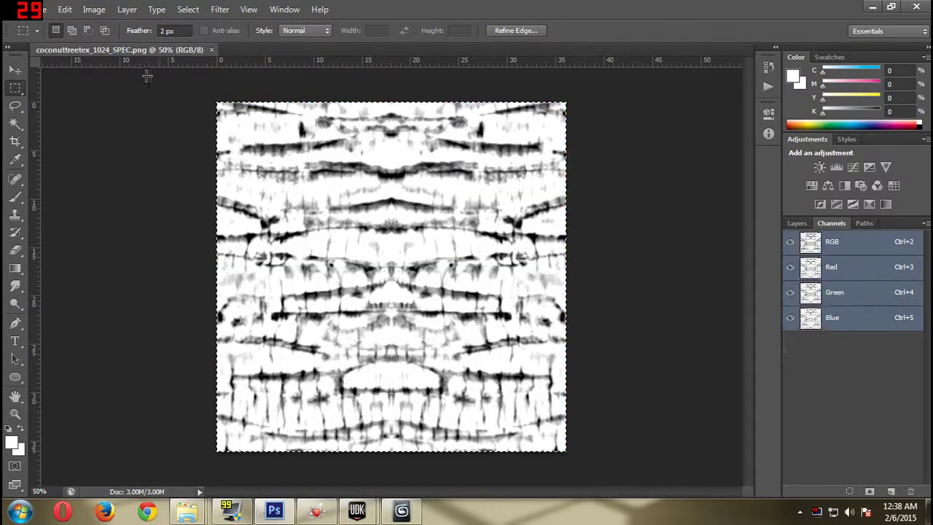
click(42, 11)
click(102, 36)
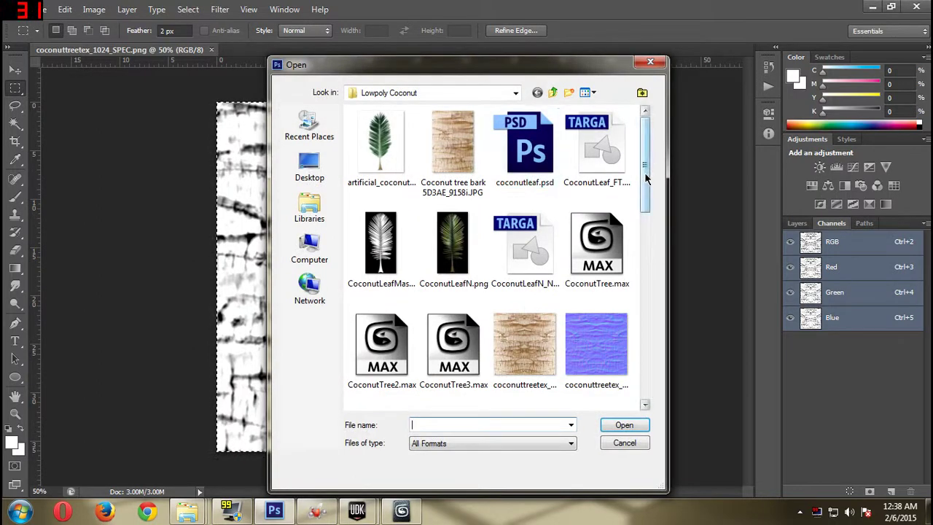
drag(645, 177, 650, 239)
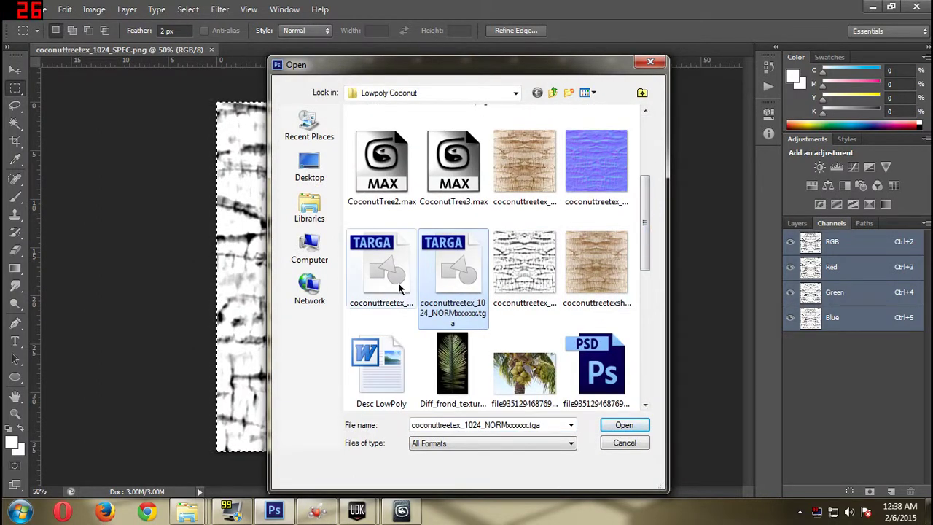
click(374, 290)
click(615, 430)
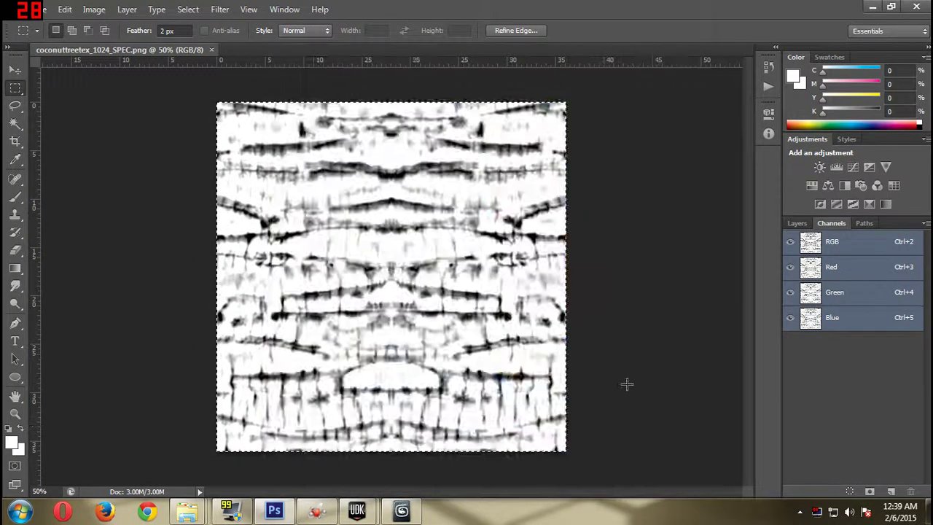
Copy the coconuttreetex_1024_SPEC.png image into the Alpha 1 channel of coconuttreetex_1024_NORM.tga
click(838, 345)
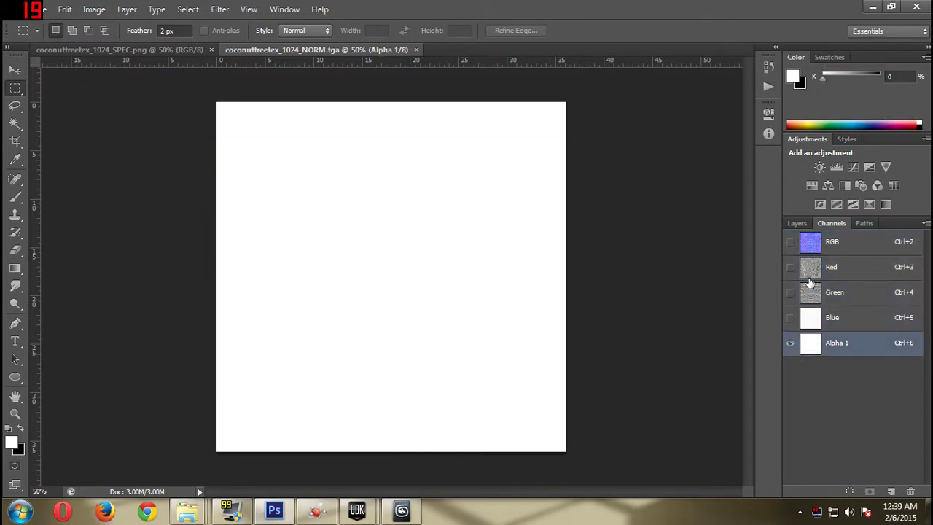
click(117, 50)
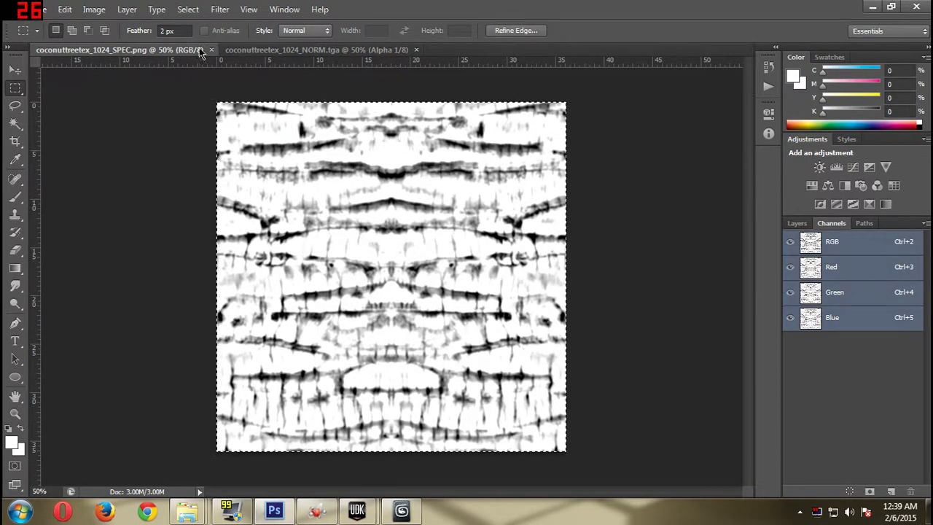
click(94, 9)
mouse_move(120, 44)
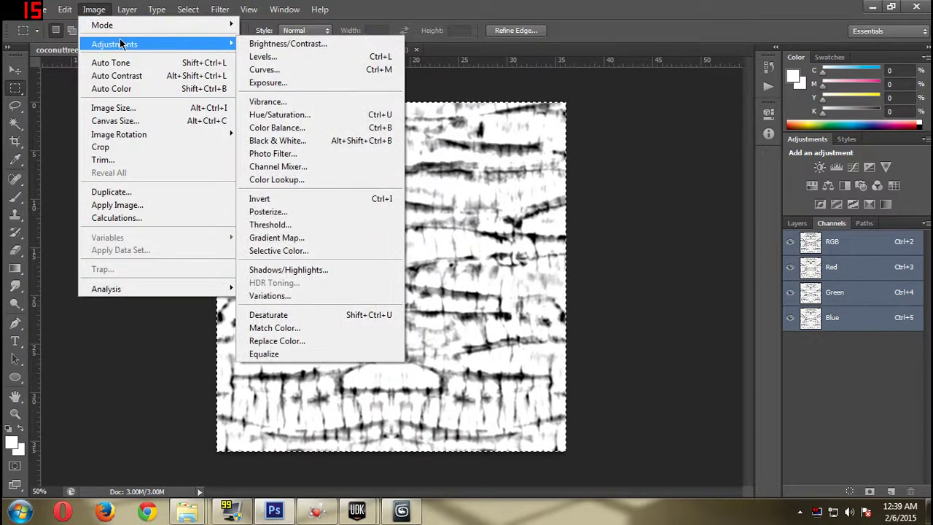
click(603, 111)
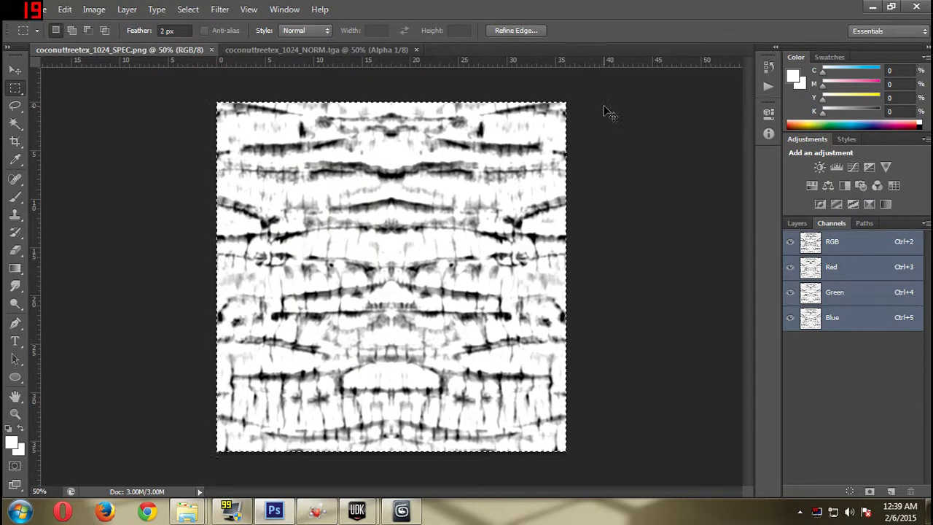
click(325, 49)
key(ctrl+v)
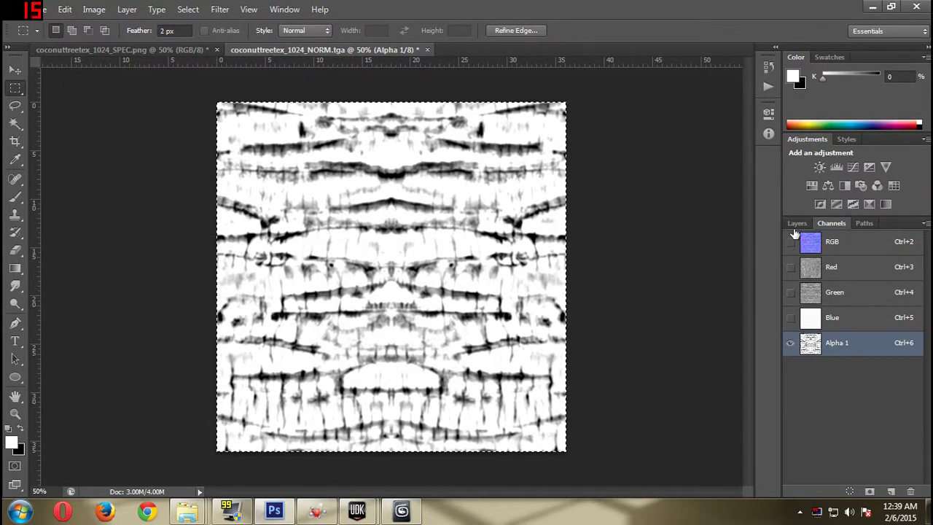
Save coconuttreetex_1024_NORM.tga under its existing name
click(797, 223)
click(44, 11)
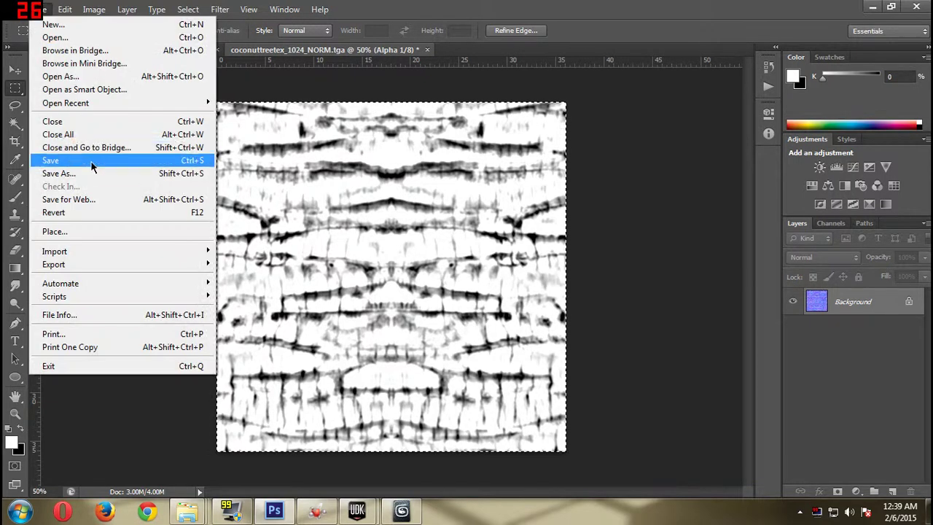
click(76, 155)
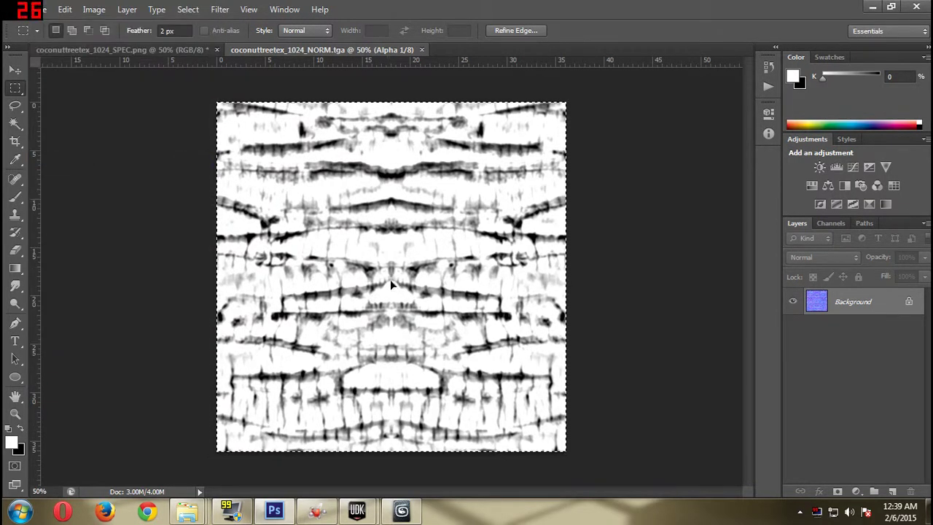
Switch back to UDK, close the open texture properties and reimport the coconuttreetex_1024_NORM texture
mouse_move(356, 510)
click(443, 437)
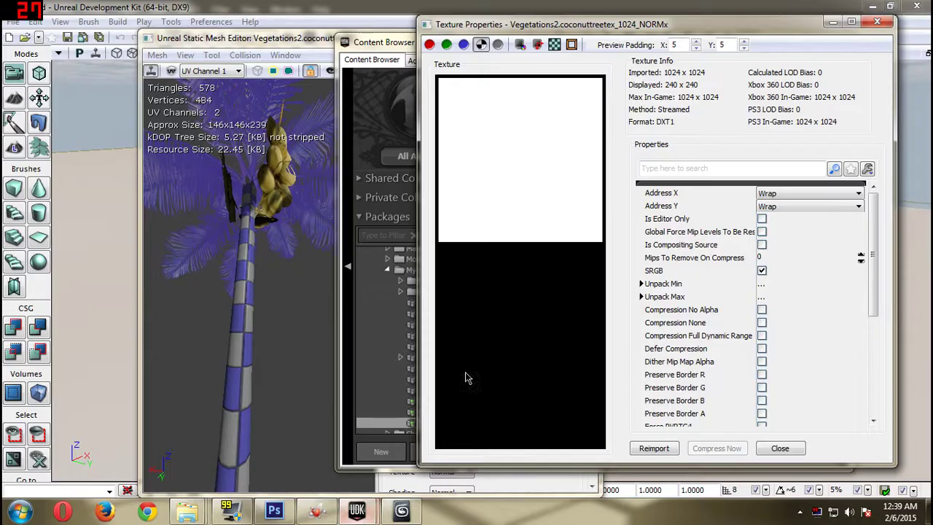
click(877, 22)
right_click(516, 290)
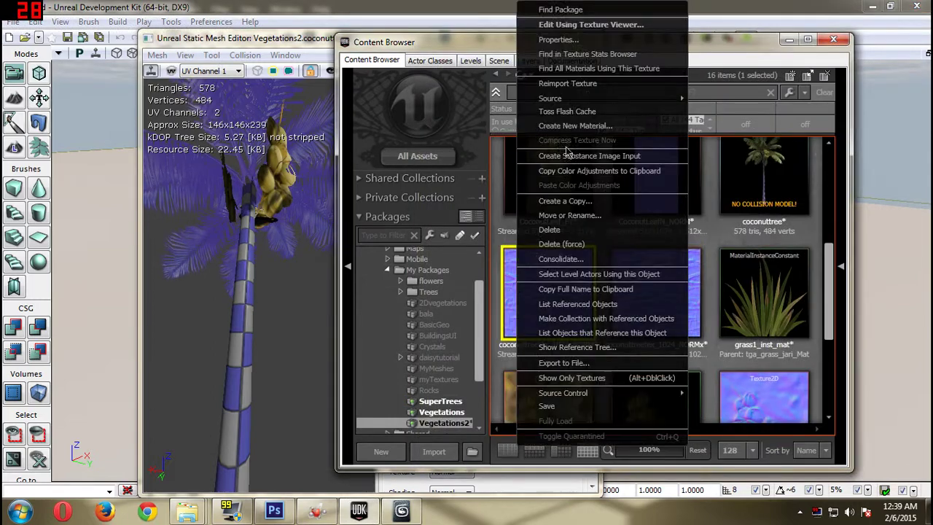
click(568, 84)
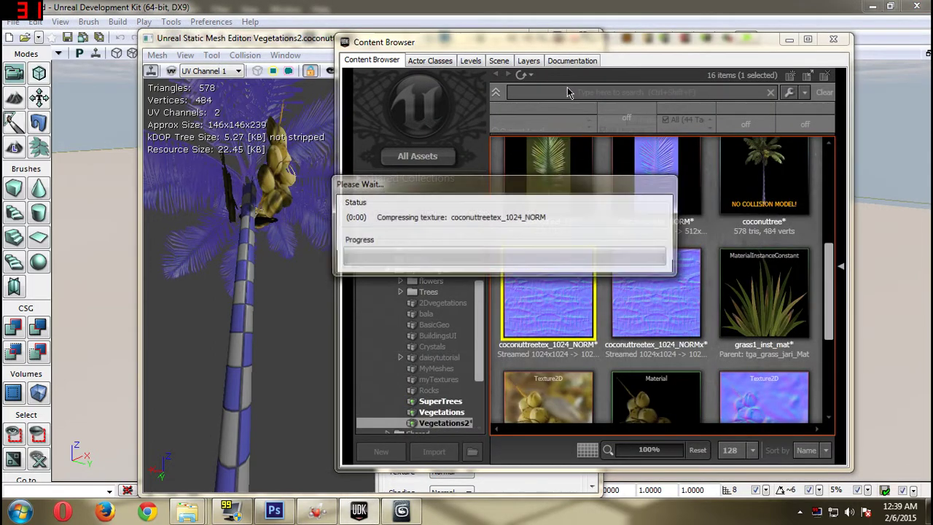
Check the alpha of coconuttreetex_1024_NORM by hiding its red, green and blue channels, and close its properties
double_click(561, 318)
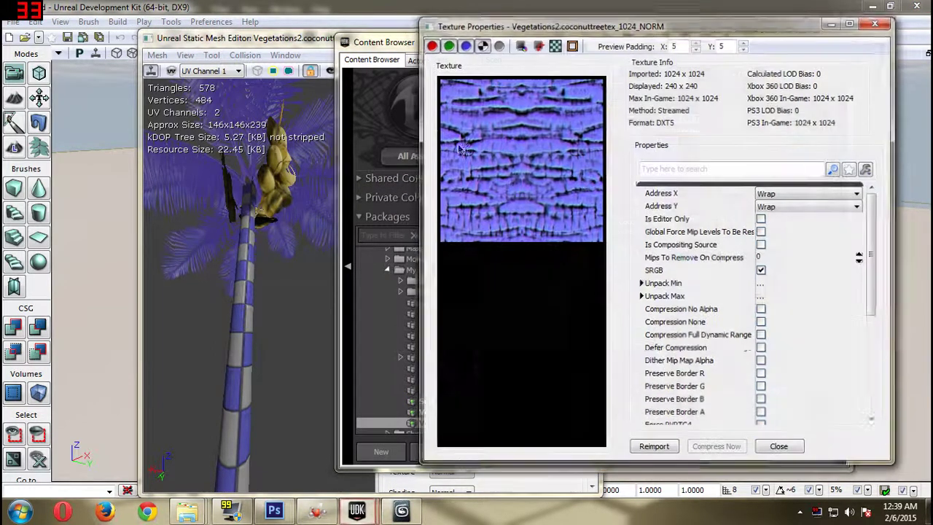
click(431, 45)
click(447, 45)
click(462, 44)
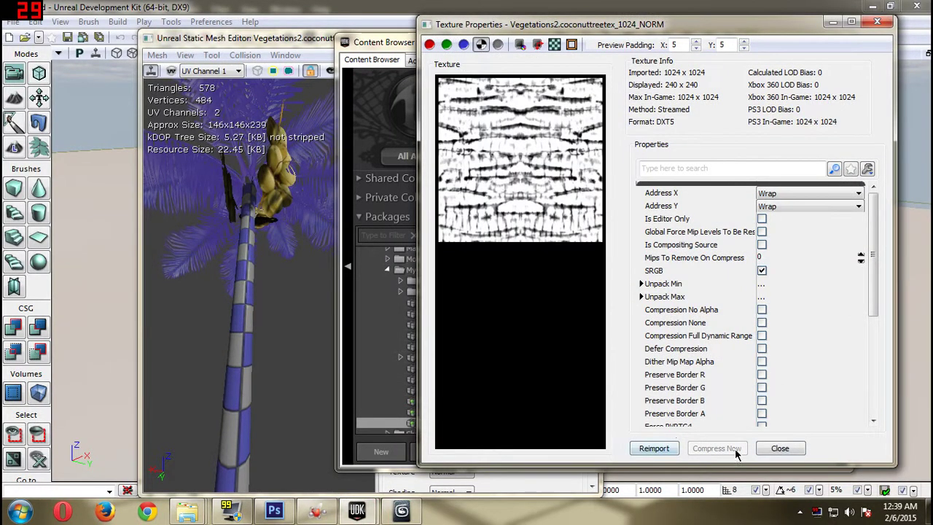
click(780, 448)
Open CocoBark_Mat in the Material Editor, select the diffuse Texture Sample and shrink the editor window beside the Content Browser
scroll(657, 313, down, 2)
scroll(671, 343, up, 2)
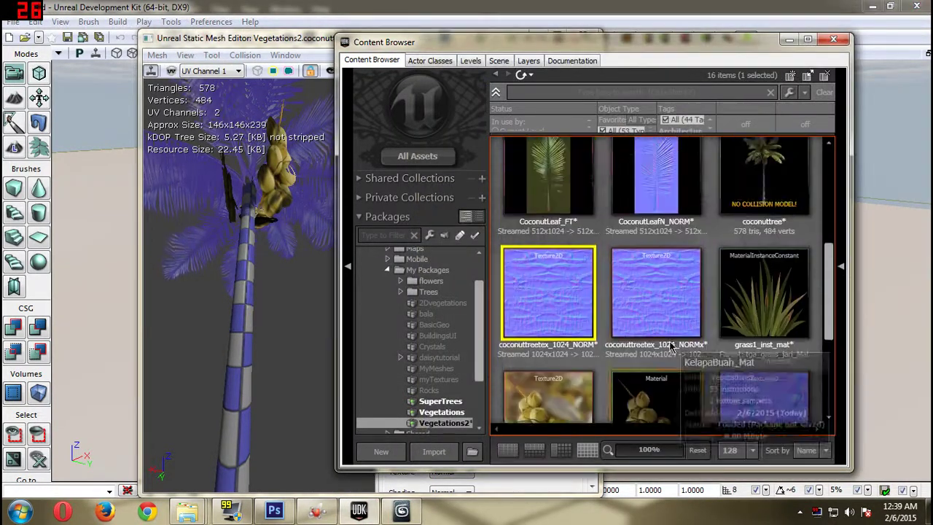
scroll(656, 336, up, 5)
click(568, 305)
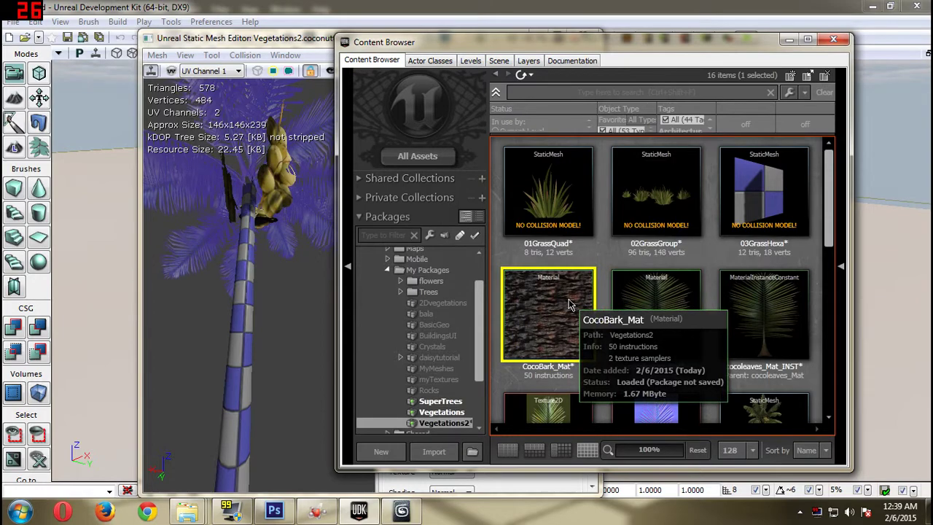
double_click(568, 305)
click(513, 104)
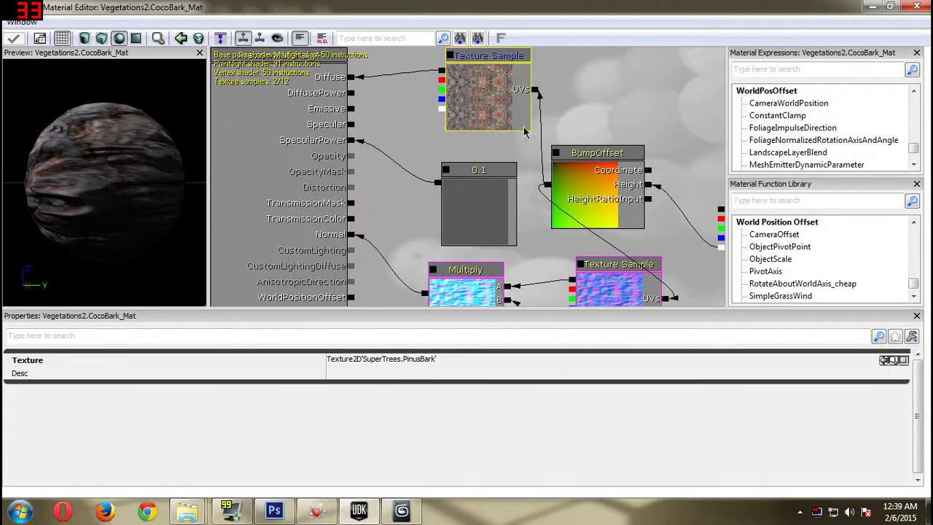
double_click(510, 6)
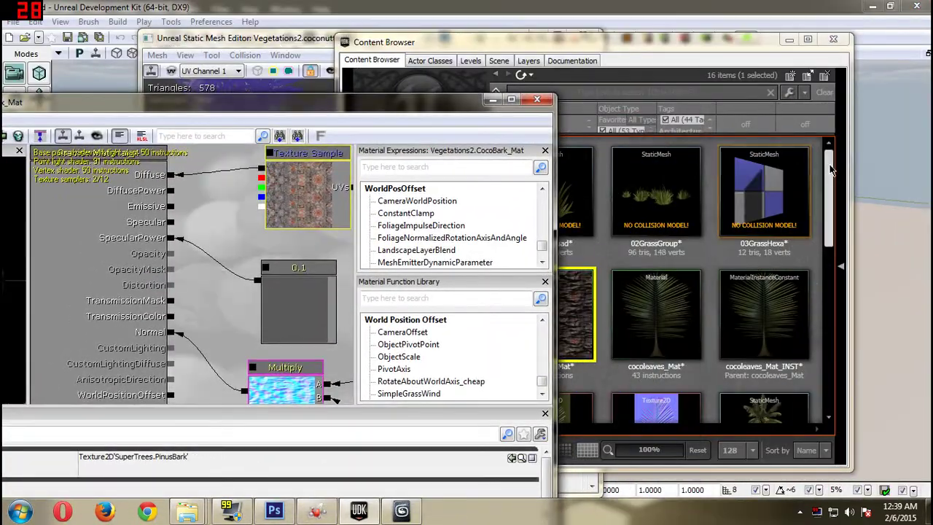
Import coconuttreetexsharp.png from the Lowpoly Coconut folder into the Vegetations2 package with the default import options
drag(830, 164, 759, 347)
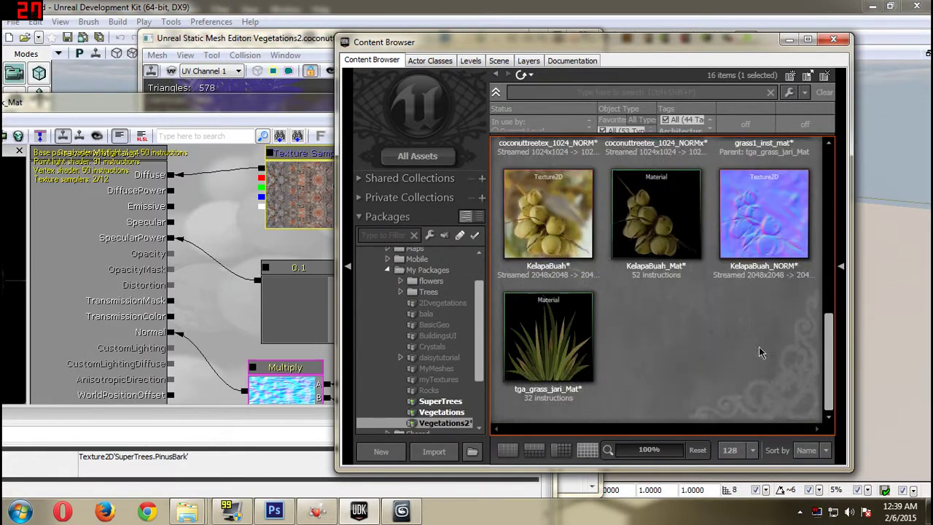
click(433, 452)
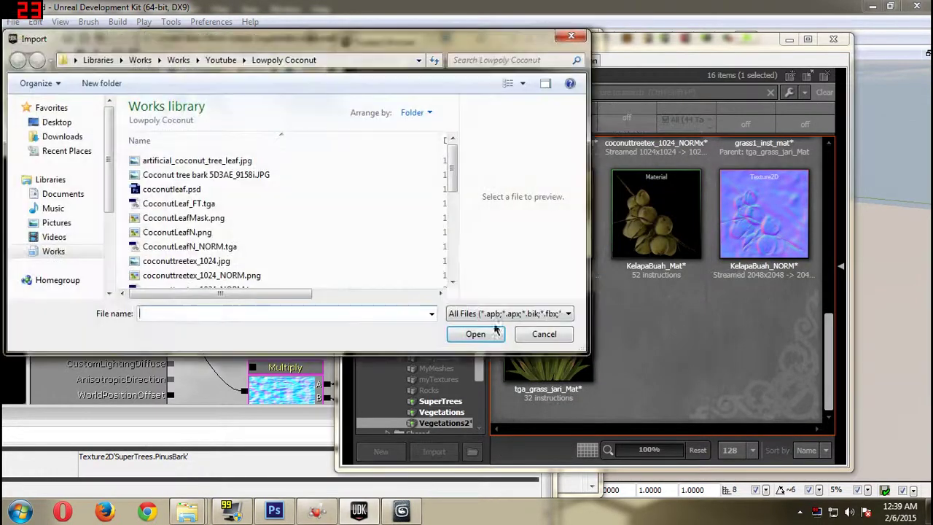
click(252, 176)
click(197, 204)
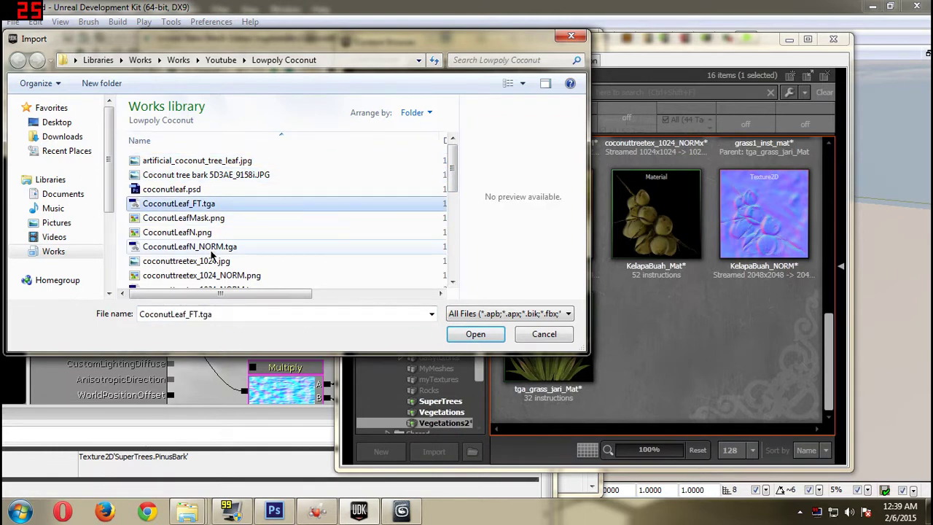
click(212, 248)
scroll(211, 248, down, 1)
click(215, 223)
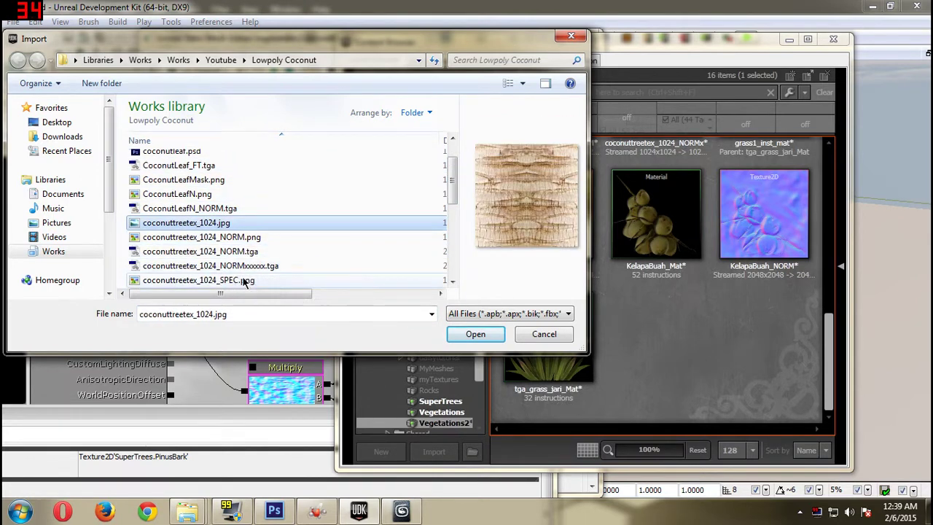
scroll(244, 280, down, 1)
click(247, 195)
click(245, 255)
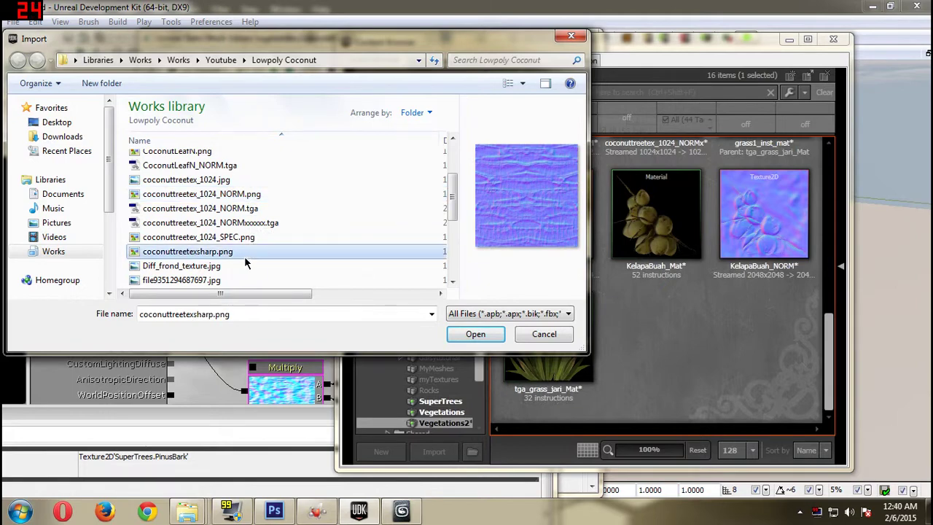
click(475, 333)
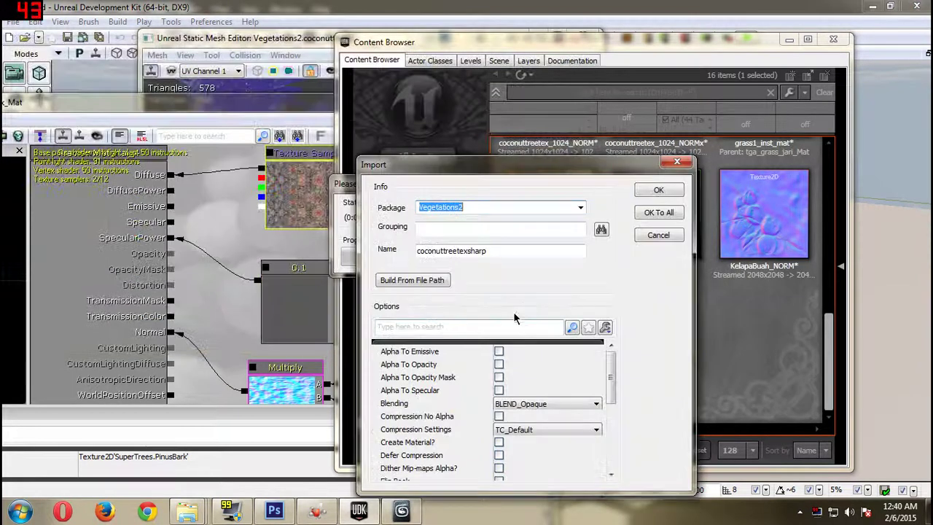
click(659, 191)
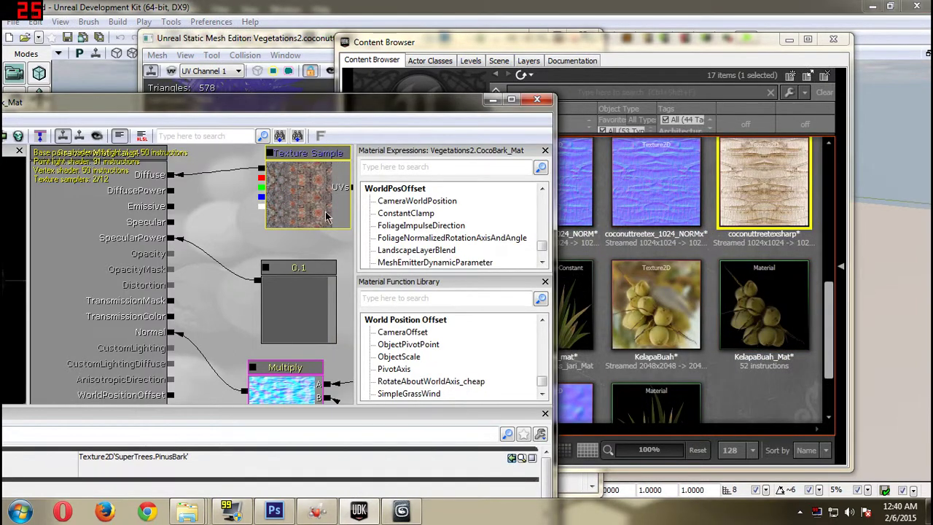
Assign coconuttreetexsharp to the diffuse Texture Sample of CocoBark_Mat and preview the material on a flat plane
drag(254, 112, 438, 87)
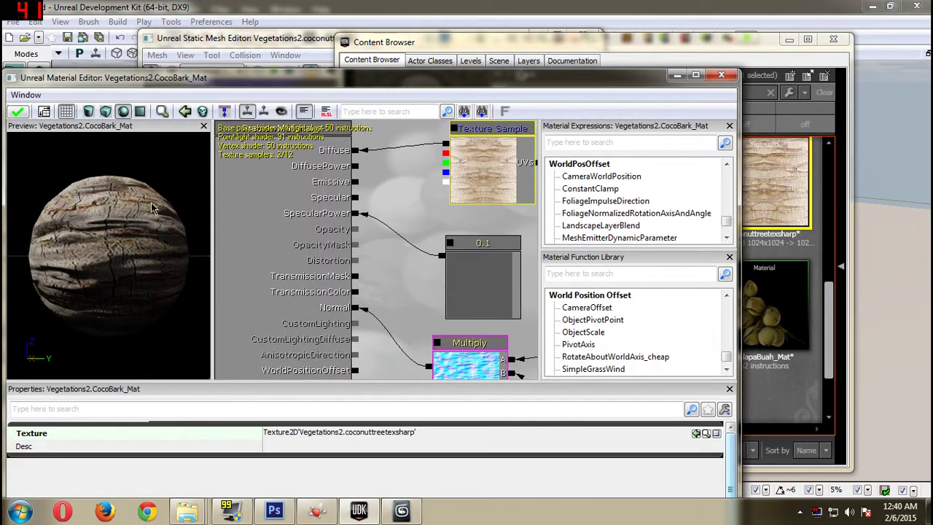
click(140, 111)
drag(165, 182, 156, 212)
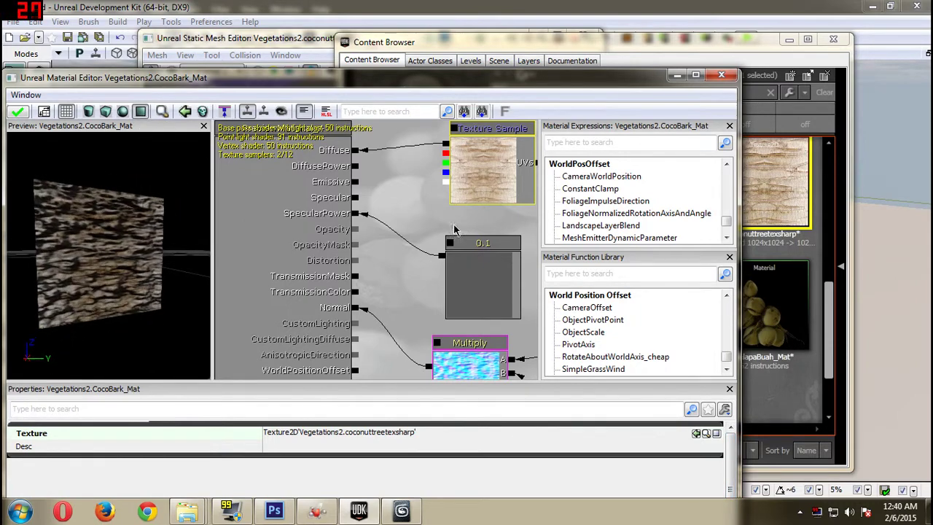
Assign coconuttreetex_1024_NORM to the Texture Sample feeding the normal Multiply and inspect the bark relief in the preview
drag(452, 223, 234, 99)
drag(415, 189, 478, 169)
click(771, 189)
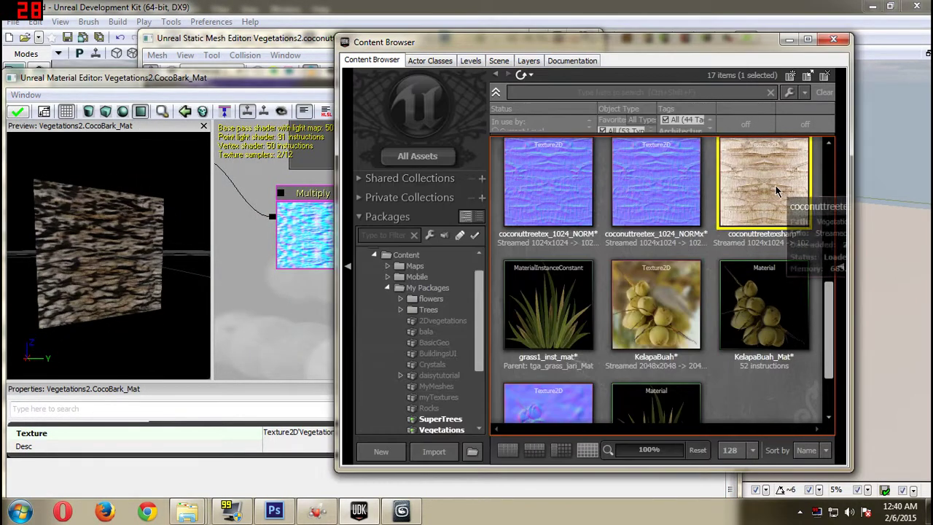
click(550, 342)
click(565, 201)
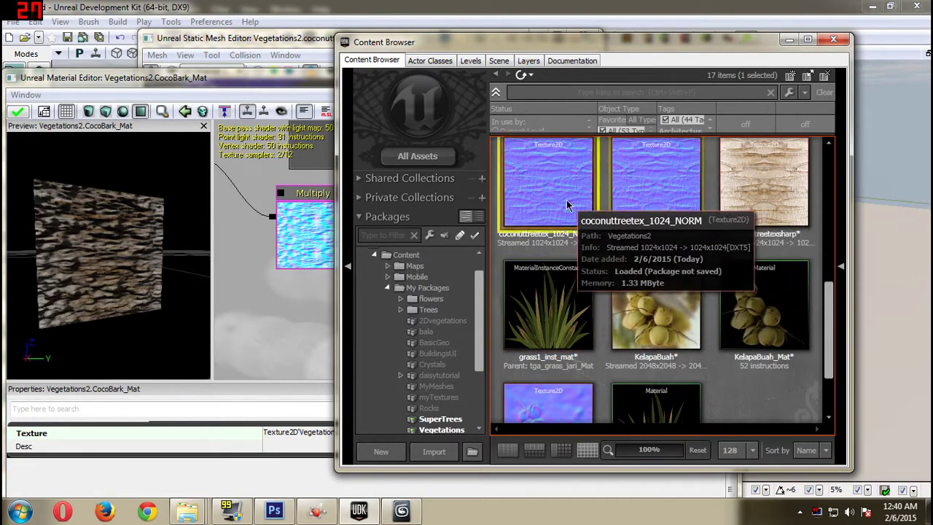
drag(210, 81, 200, 70)
click(443, 191)
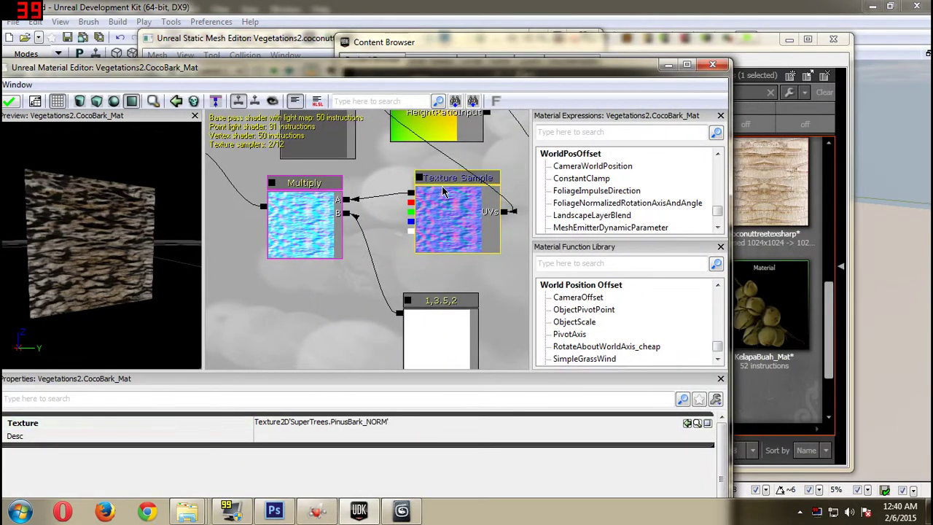
click(687, 423)
drag(102, 240, 120, 244)
right_drag(102, 240, 103, 197)
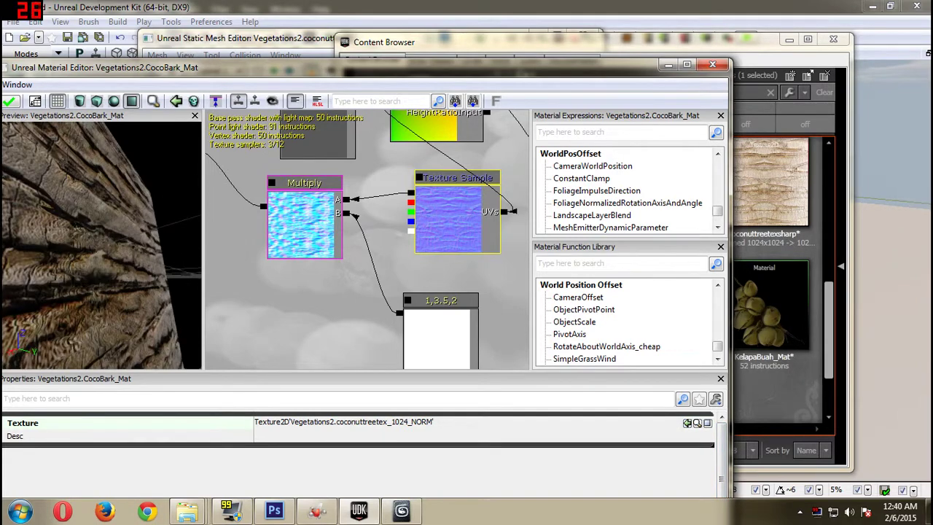
drag(102, 240, 80, 244)
drag(102, 207, 70, 207)
Assign coconuttreetex_1024_NORM to the Texture Sample whose alpha channel supplies the height
drag(429, 237, 258, 288)
click(296, 256)
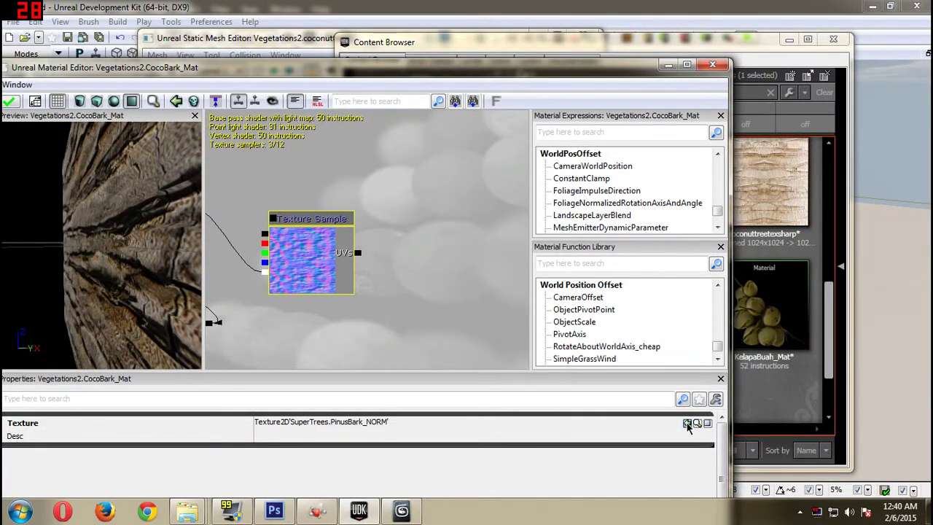
drag(133, 282, 512, 142)
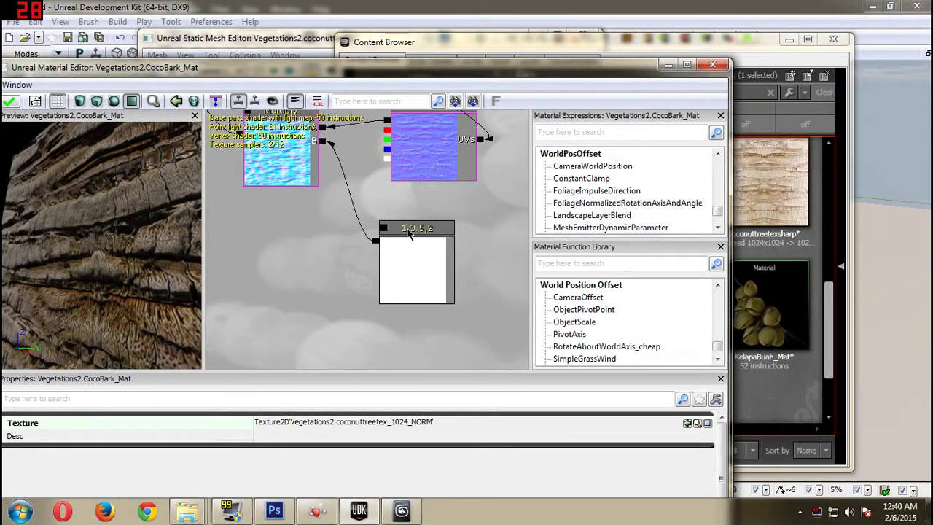
Try G values of 5 and 2 on the constant vector feeding the normal Multiply, and settle on 4
click(410, 232)
click(278, 436)
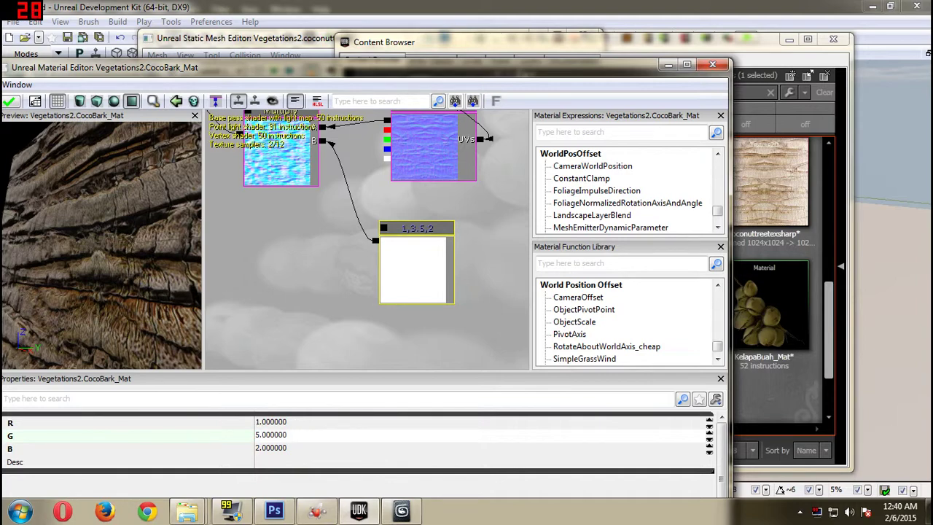
drag(168, 281, 109, 255)
click(277, 441)
text(2)
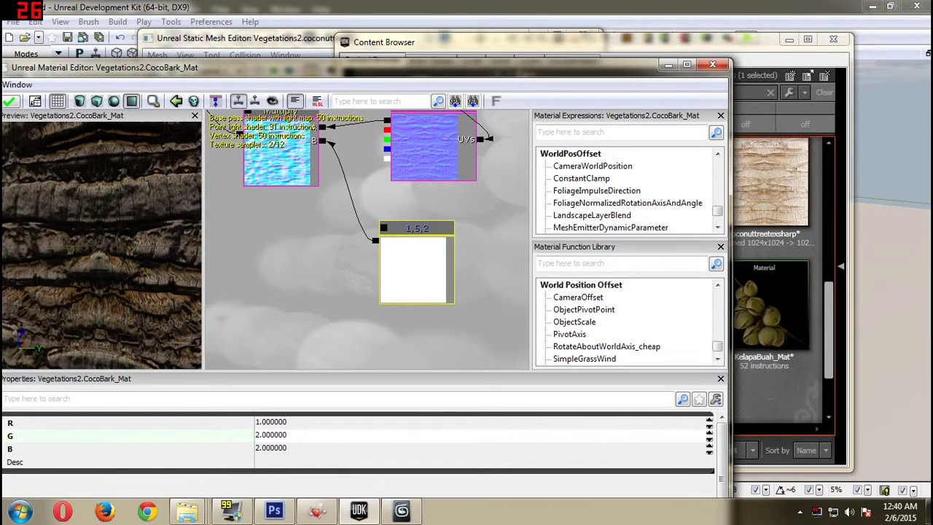
drag(156, 264, 154, 288)
click(285, 432)
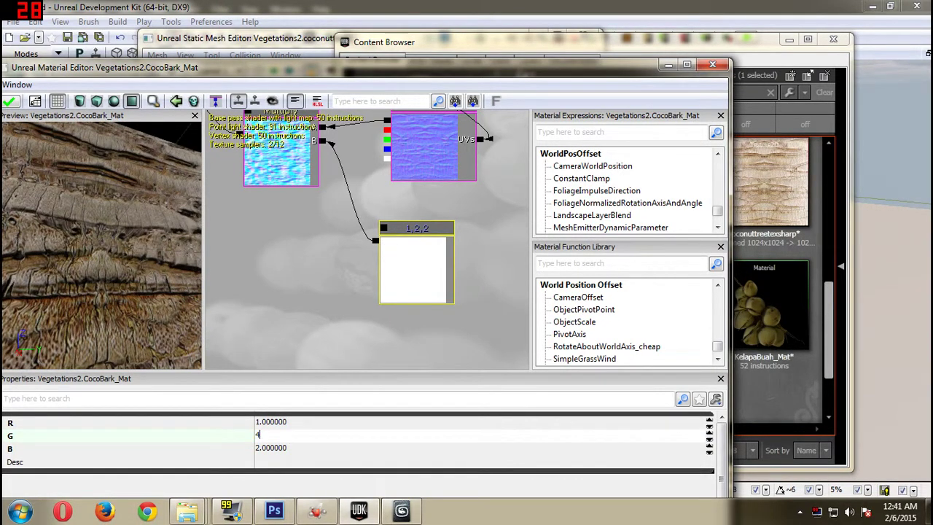
key(Return)
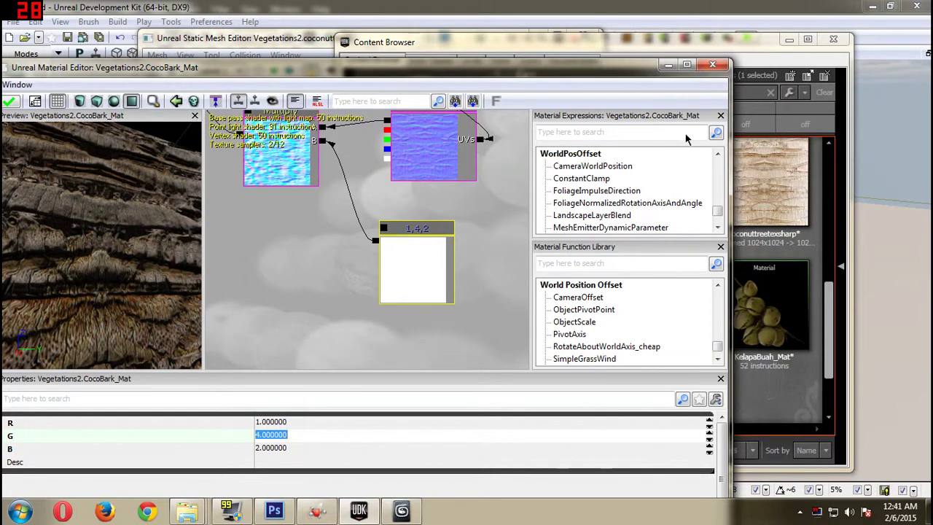
Close the Material Editor, assign CocoBark_Mat to the coconuttree mesh's empty trunk material slot [0], and close the Static Mesh Editor
click(712, 65)
click(452, 282)
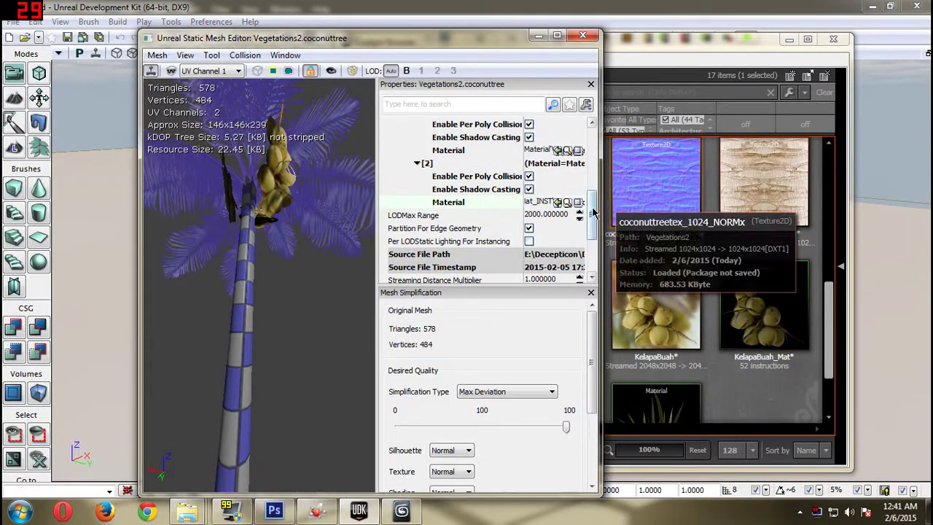
drag(592, 212, 591, 203)
click(541, 181)
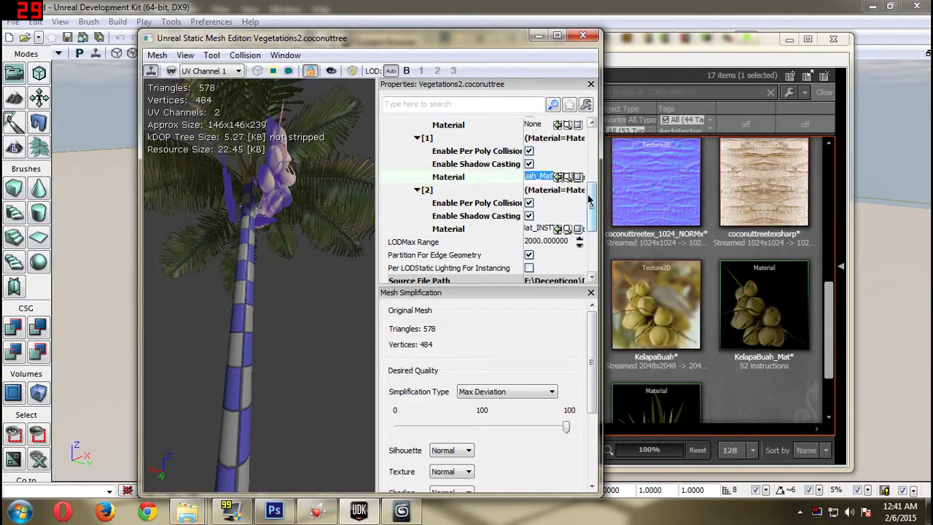
click(842, 316)
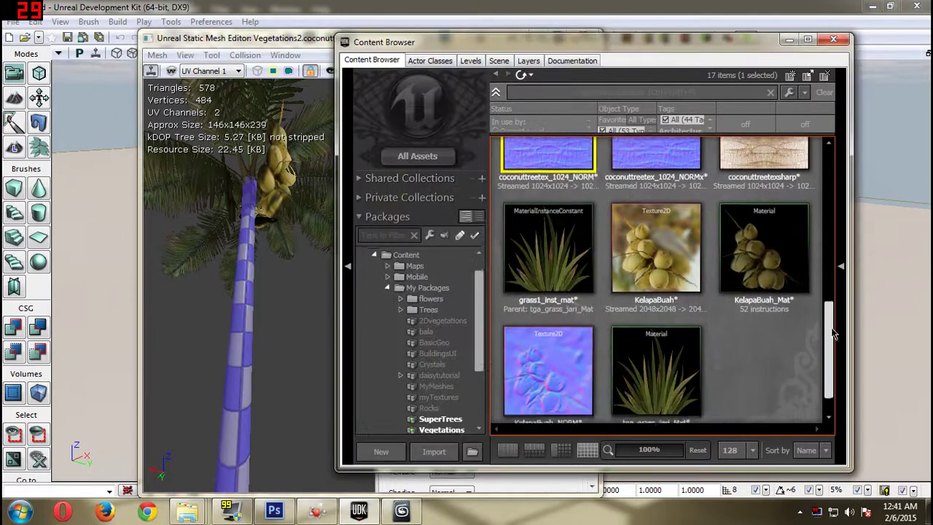
scroll(549, 228, up, 5)
click(548, 229)
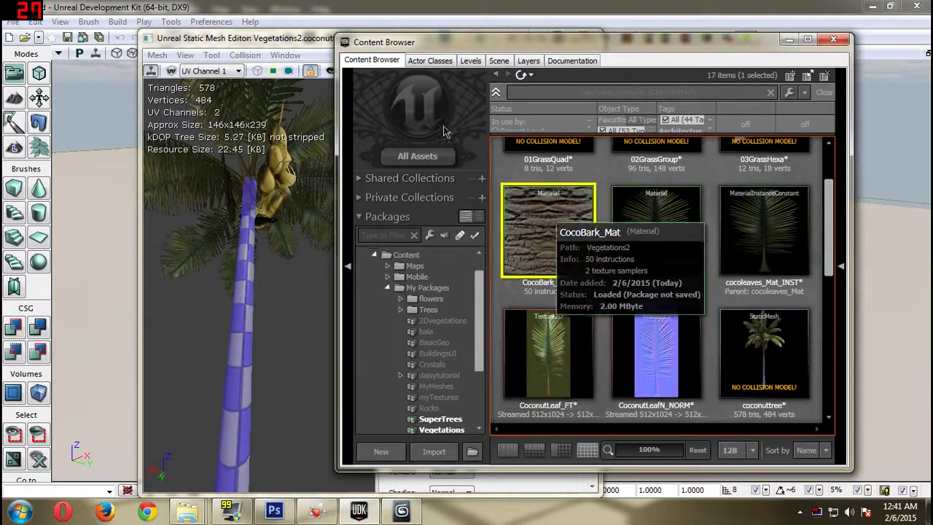
drag(291, 43, 253, 37)
click(522, 180)
mouse_move(259, 241)
mouse_down()
mouse_move(230, 248)
mouse_move(259, 240)
mouse_up()
click(546, 32)
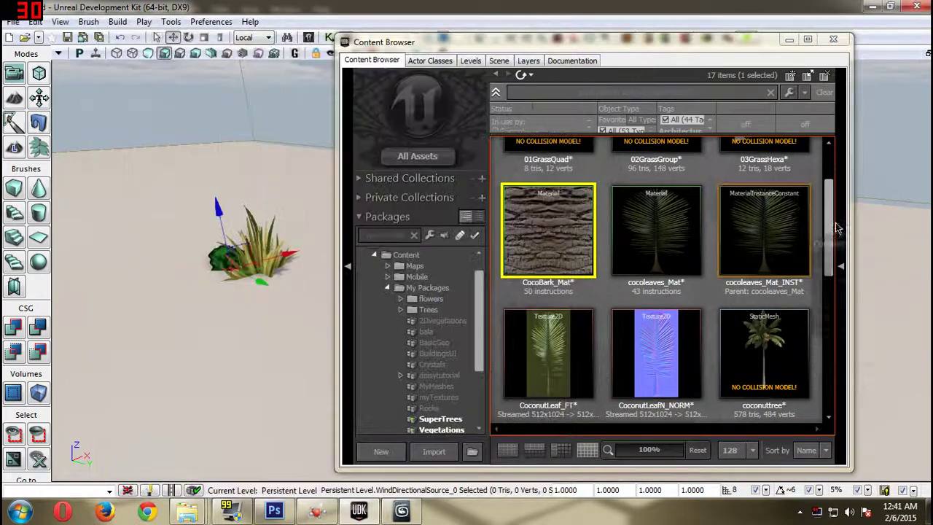
Place the coconuttree mesh in the level beside the grass and turn on realtime preview in the viewport
scroll(776, 253, down, 3)
click(776, 253)
drag(776, 253, 219, 335)
click(833, 40)
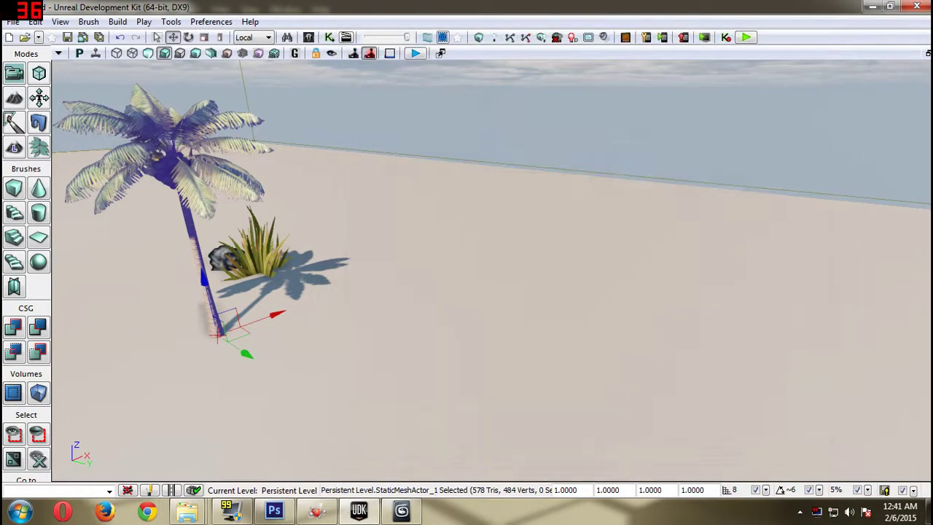
right_drag(503, 255, 408, 310)
click(408, 310)
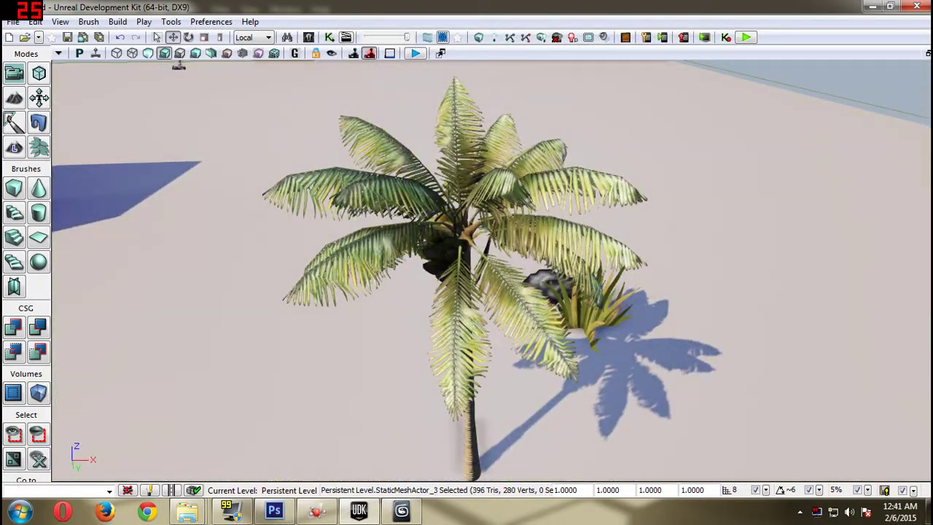
click(97, 57)
right_drag(466, 270, 369, 217)
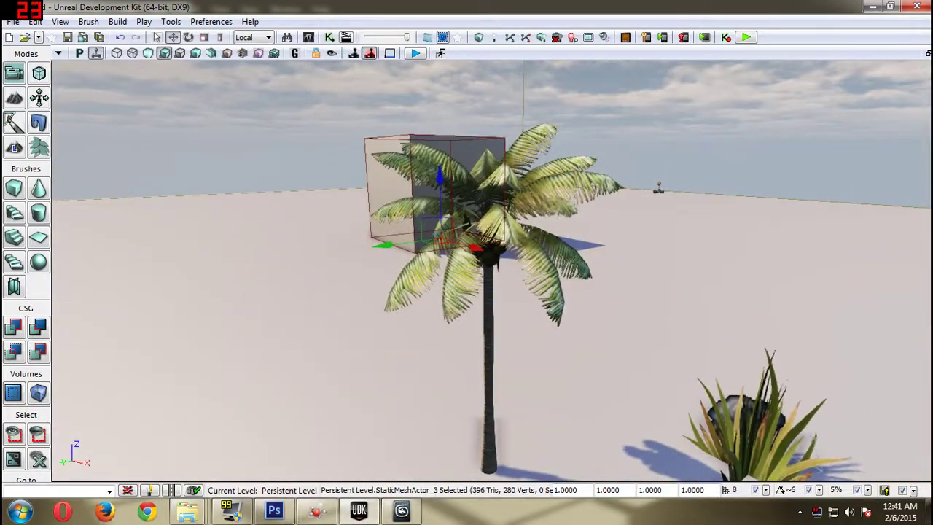
Enter Foliage mode and add the coconuttree mesh from the Content Browser to the foliage meshes
click(309, 37)
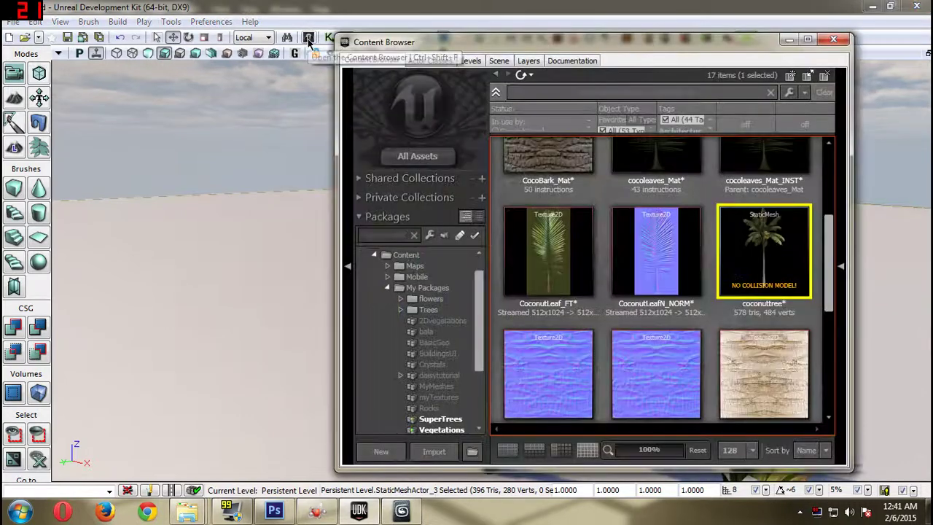
click(37, 147)
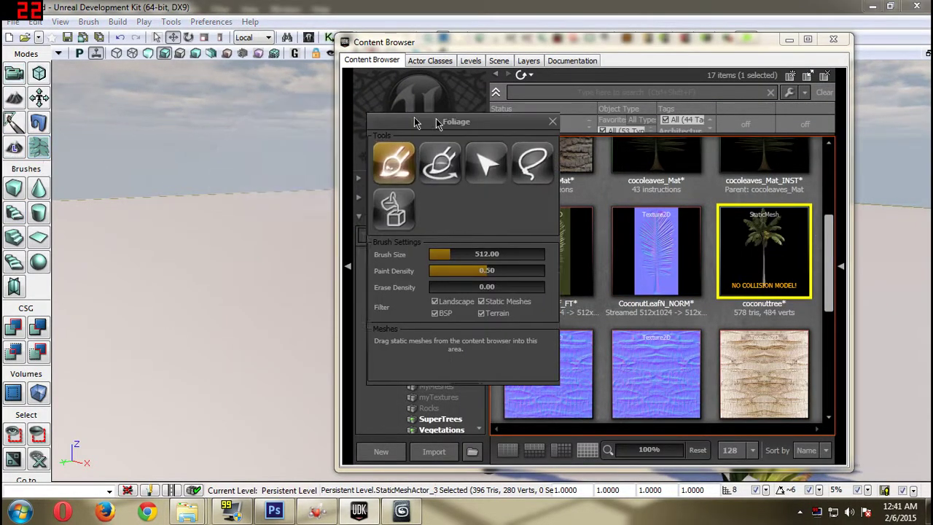
drag(436, 124, 153, 69)
drag(202, 328, 196, 461)
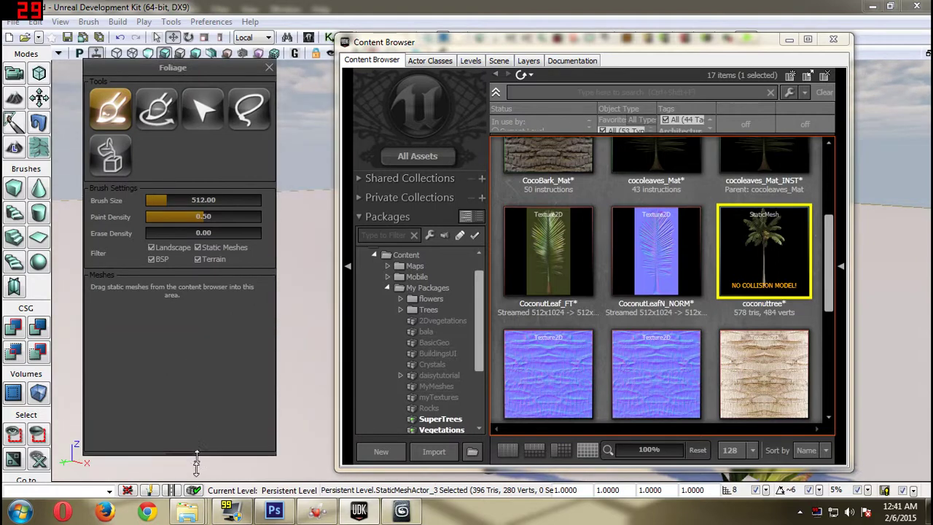
drag(775, 264, 209, 377)
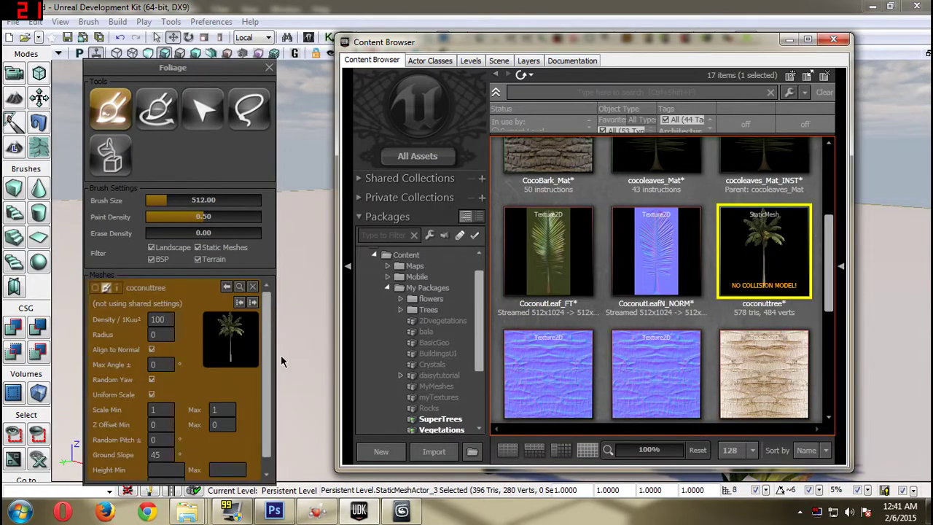
click(833, 39)
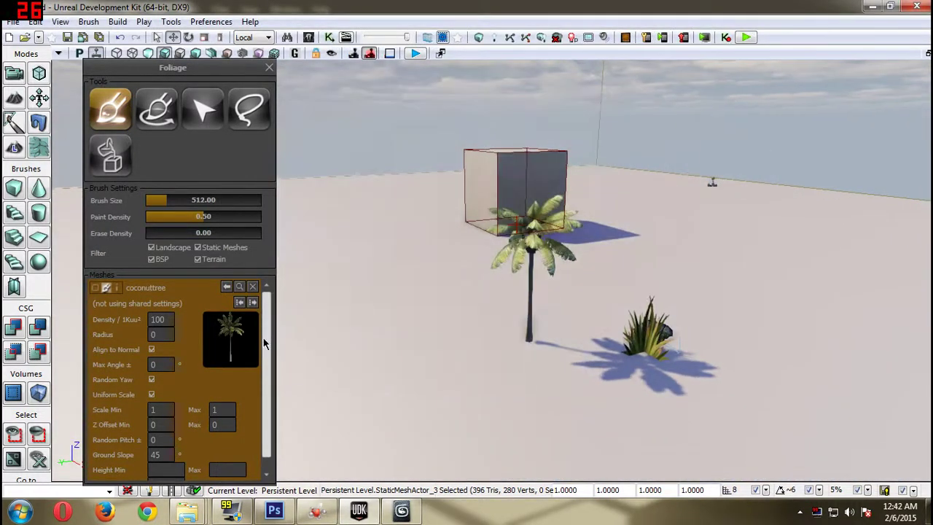
Paint coconut trees across the ground, settling on maximum scale 2, brush size 214.38 and paint density 0.08, and leave Foliage mode
ctrl+drag(477, 270, 685, 267)
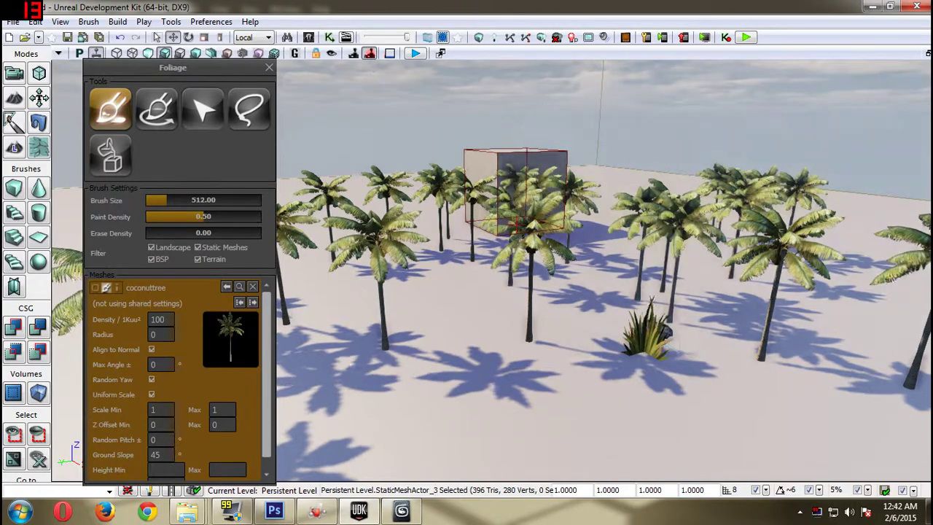
scroll(684, 219, up, 6)
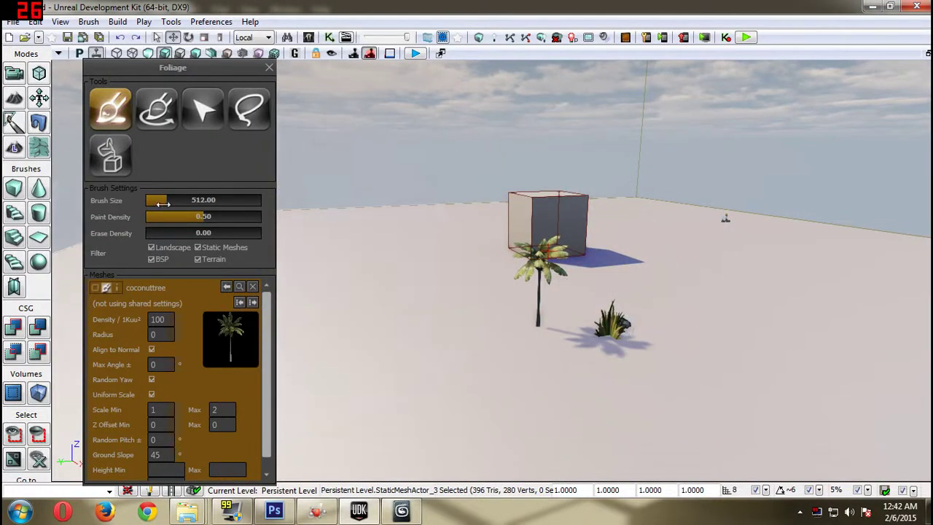
drag(166, 200, 155, 216)
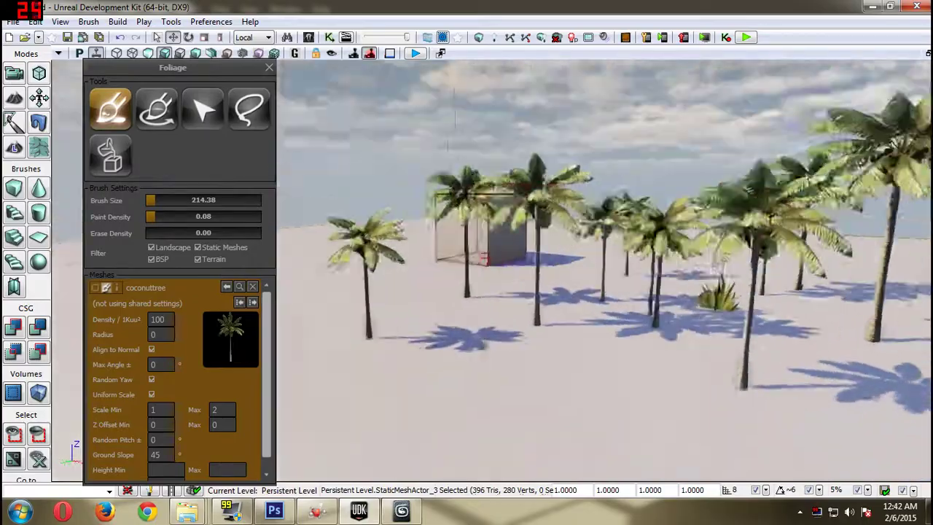
right_drag(604, 269, 613, 215)
click(269, 68)
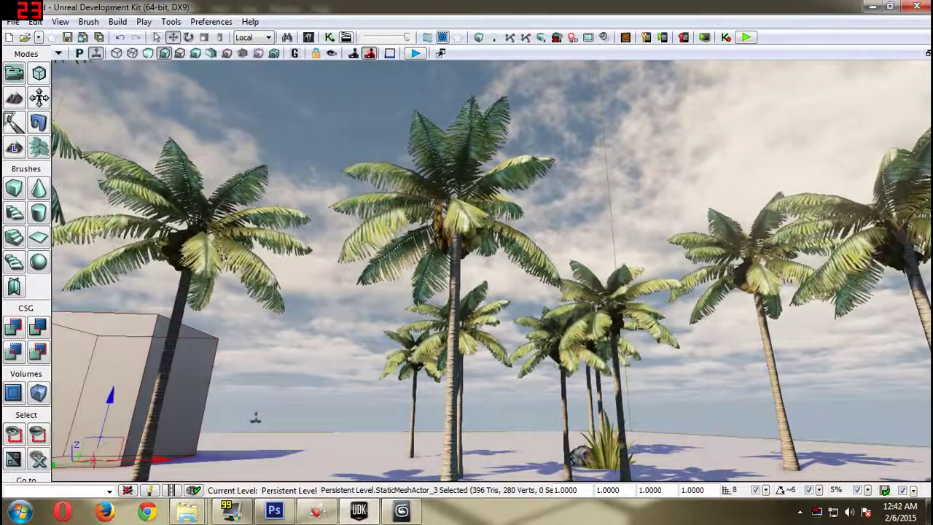
right_drag(467, 255, 524, 253)
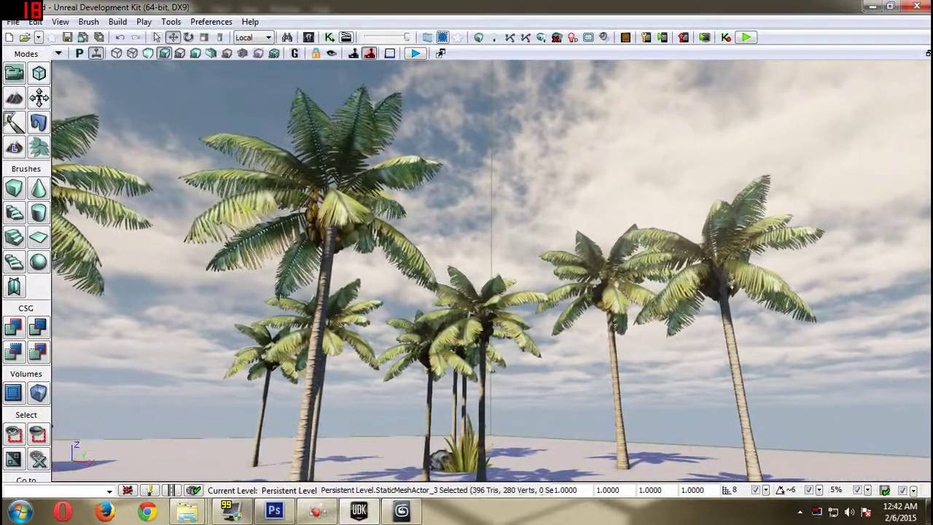